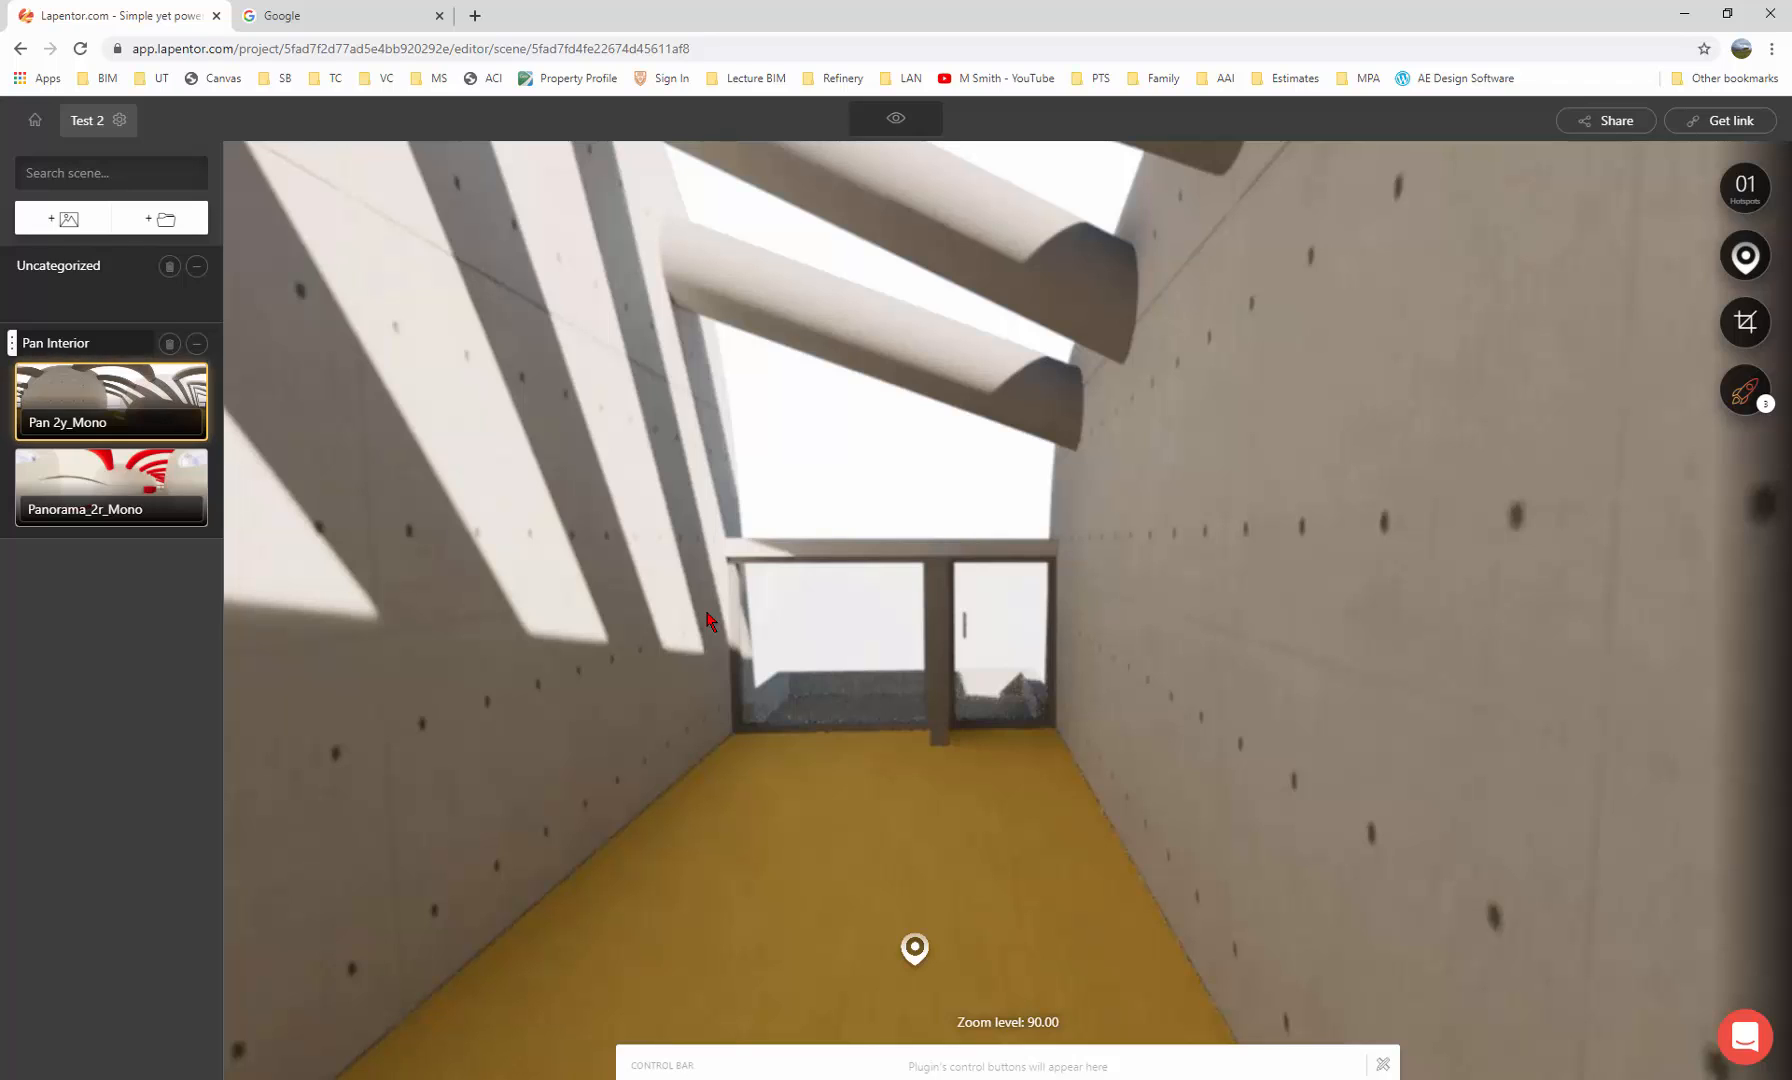
# Add an image hotspot on the yellow floor beside the existing hotspot and open its settings
pyautogui.click(1745, 256)
pyautogui.moveTo(1745, 260)
pyautogui.moveTo(1743, 346); pyautogui.dragTo(1003, 960)
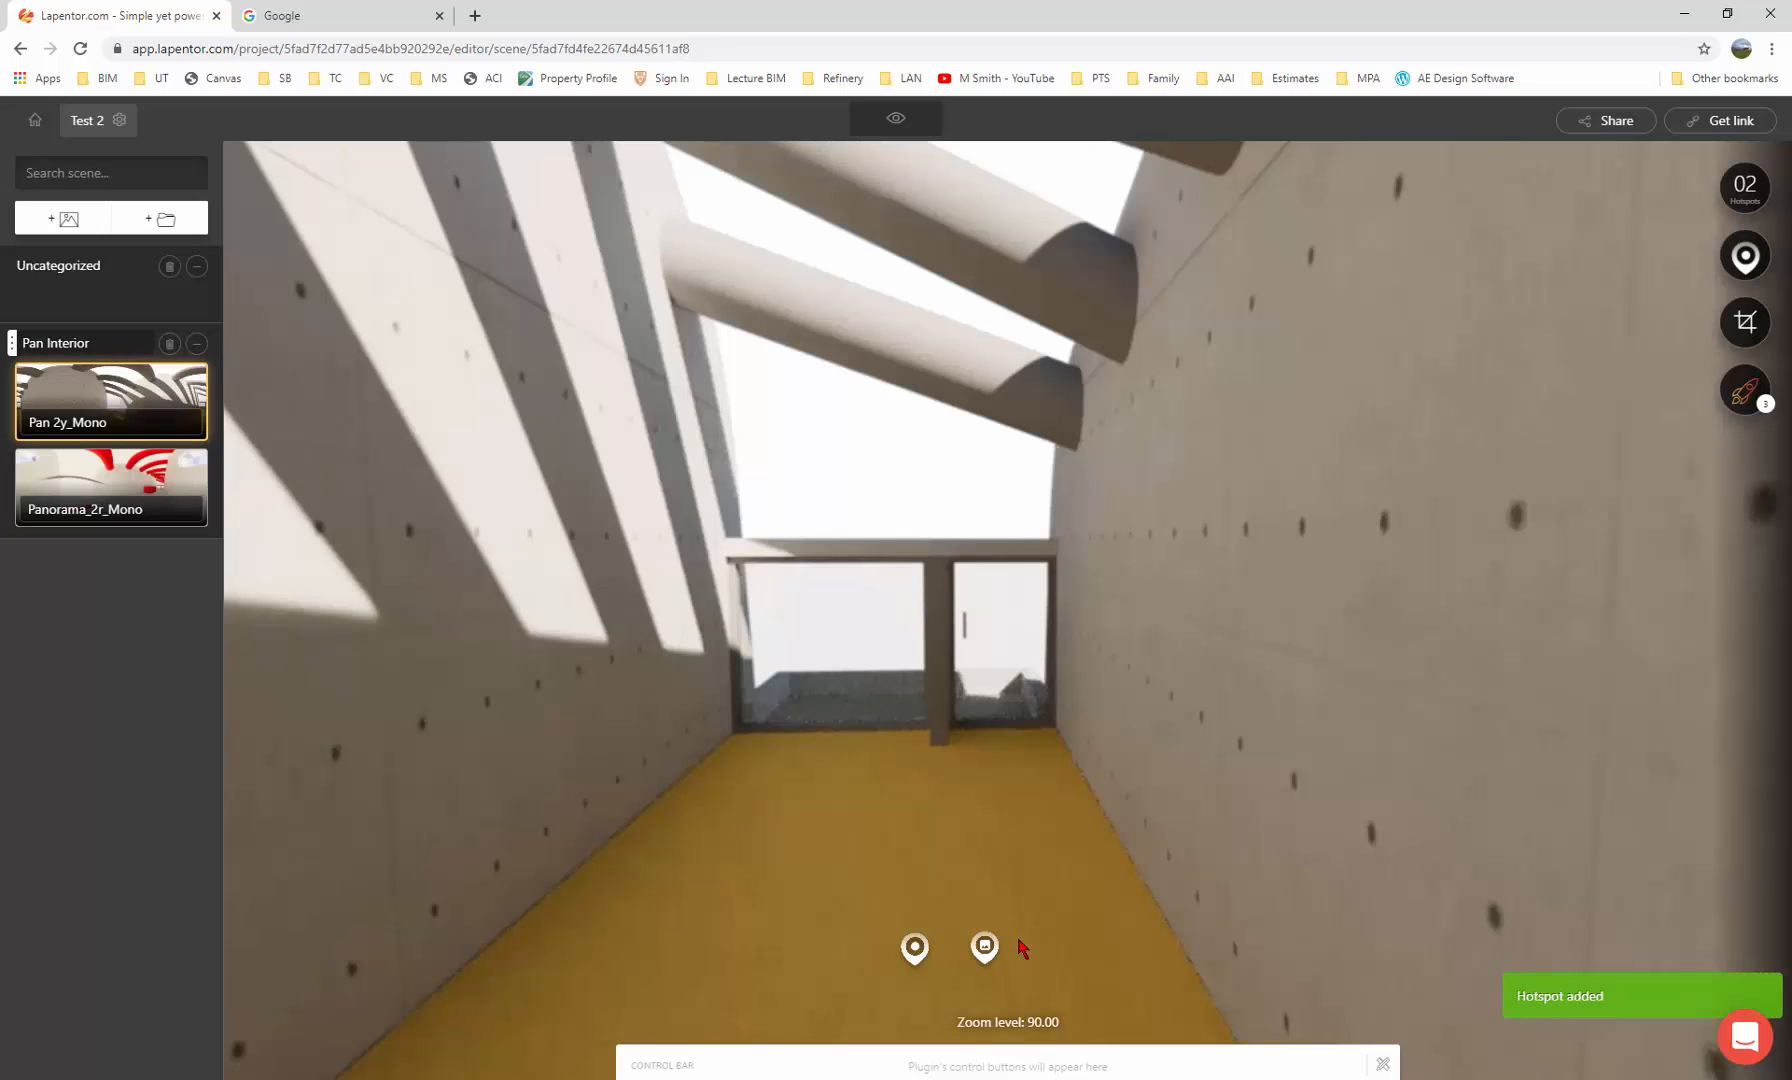
pyautogui.click(983, 946)
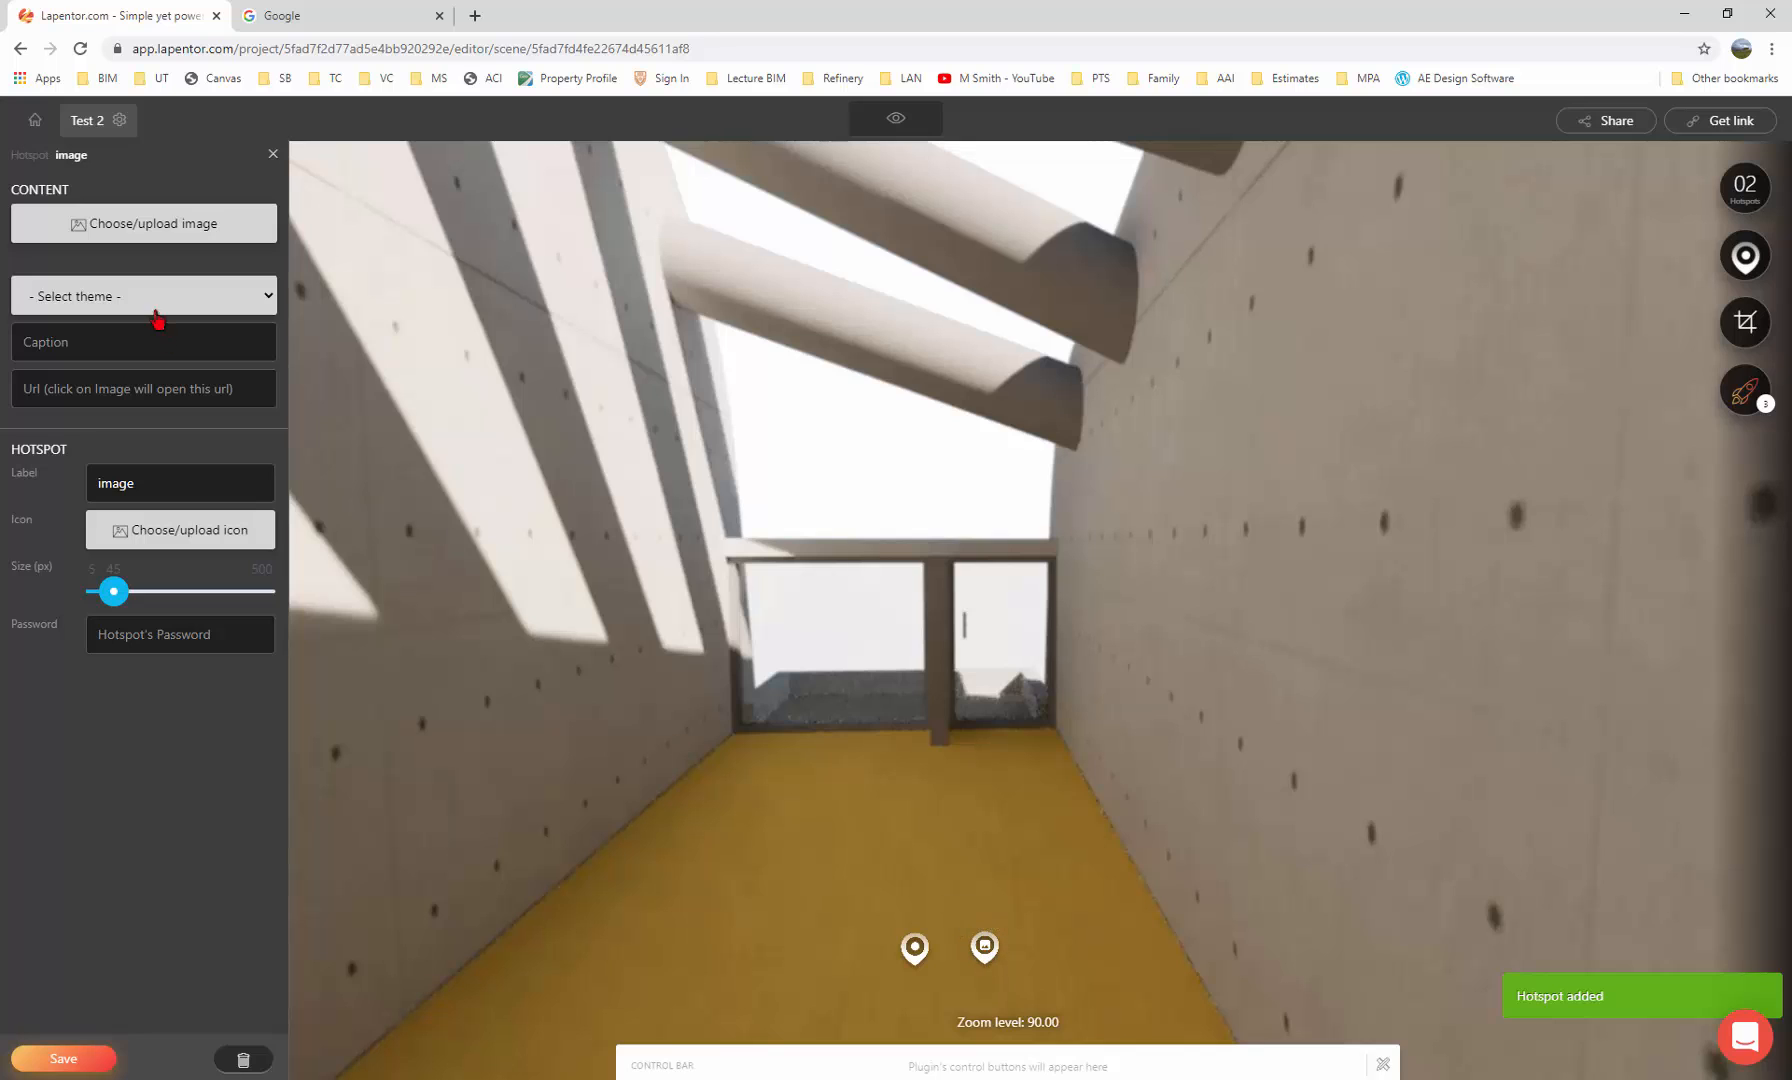
# Upload L02 Summer.png to the media library and choose it as the hotspot's image
pyautogui.click(128, 232)
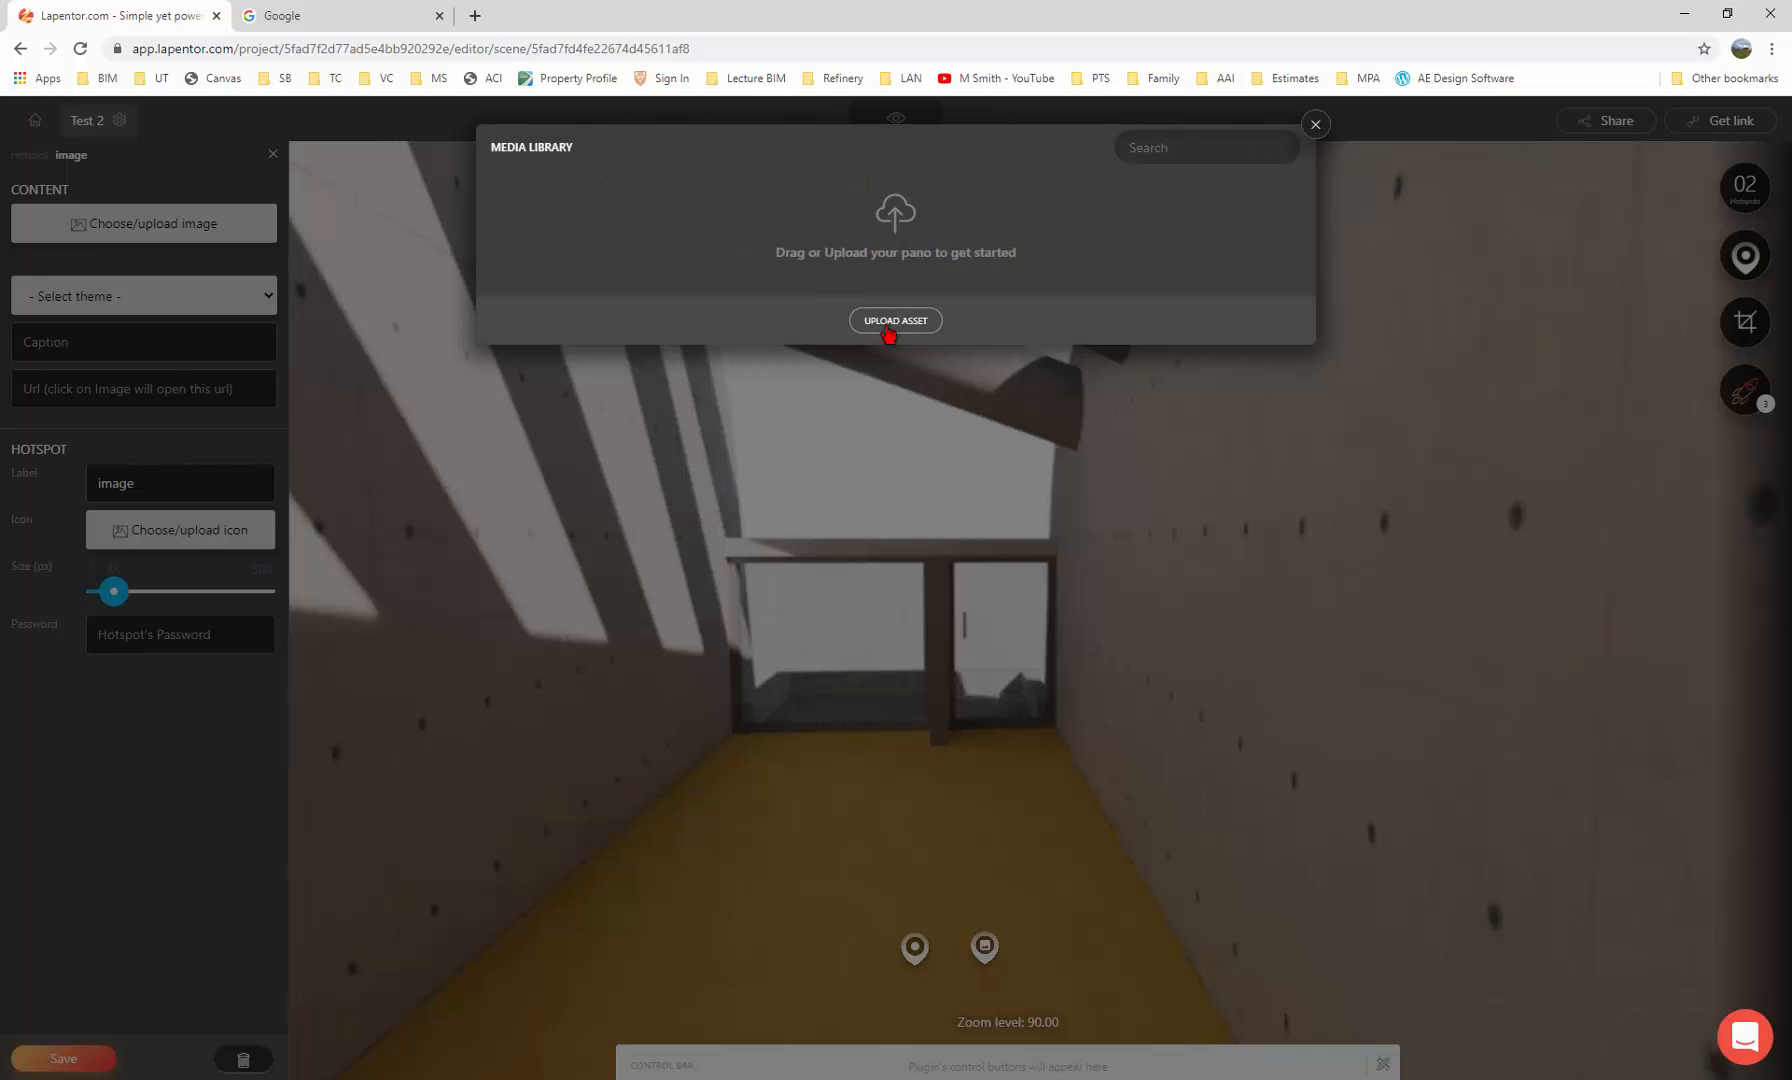
pyautogui.click(889, 333)
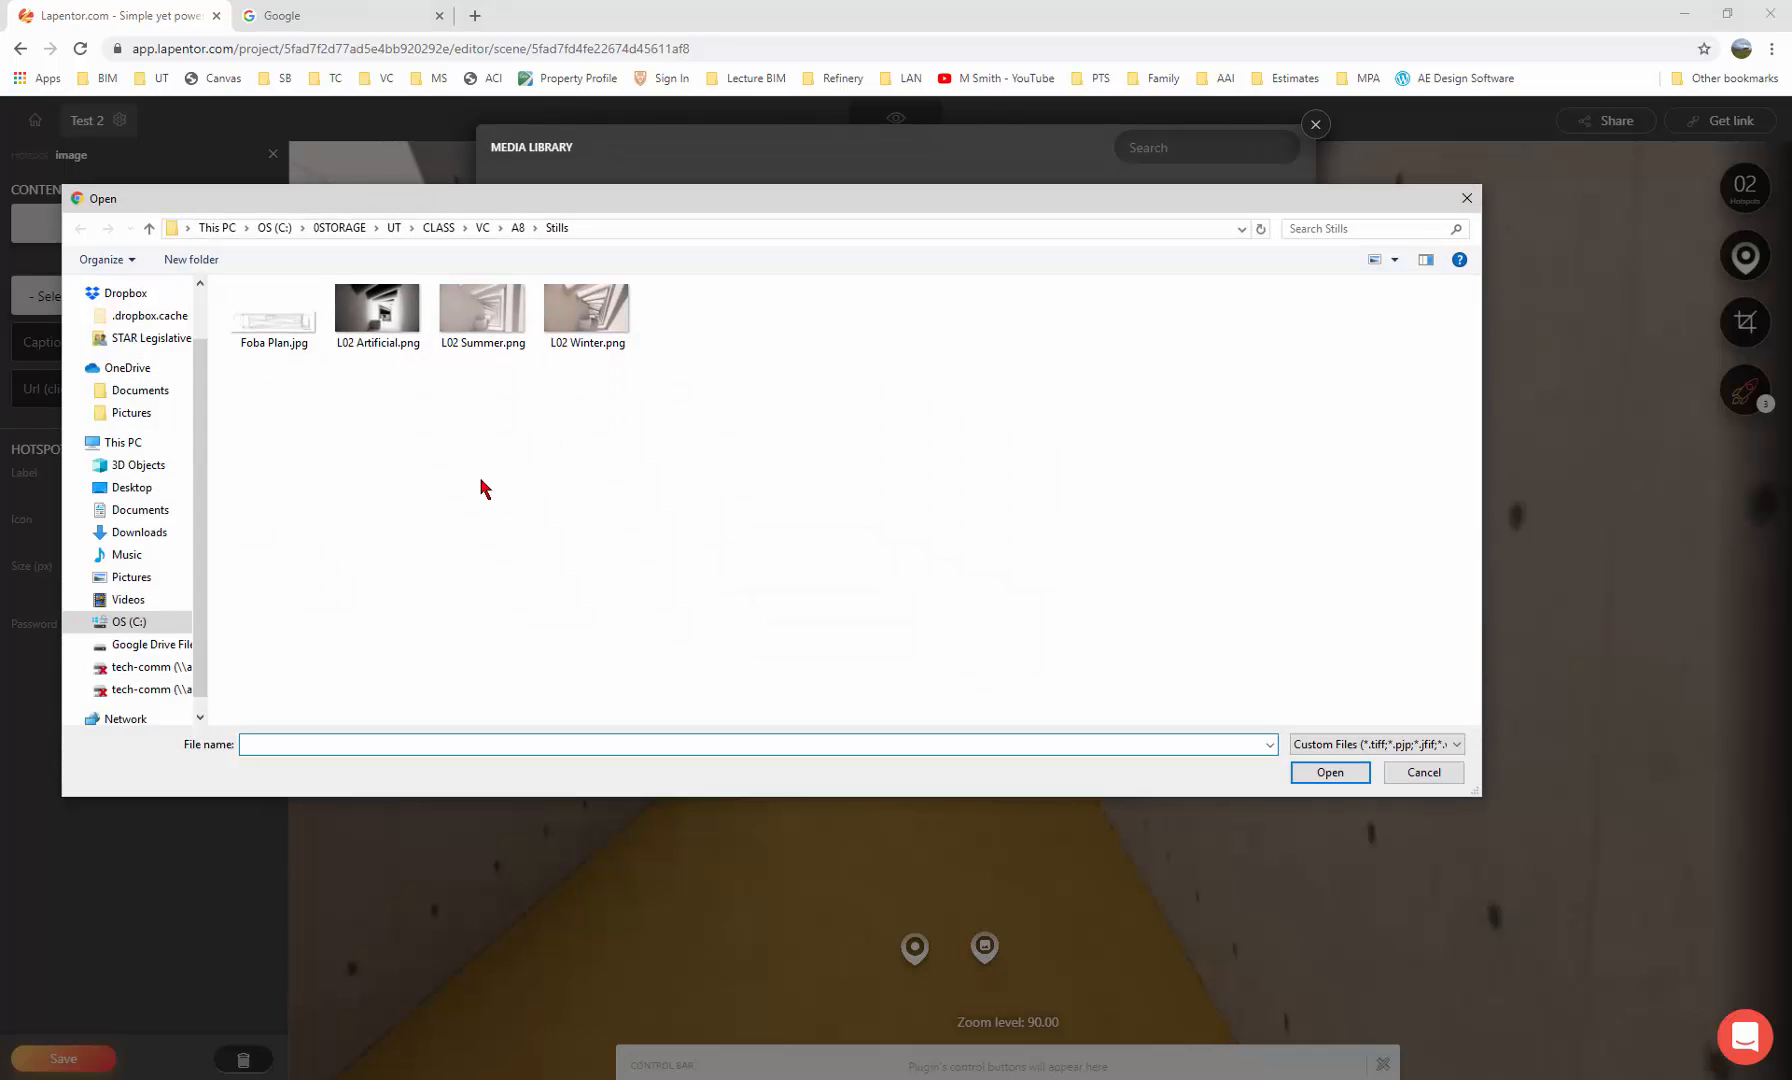
pyautogui.click(485, 335)
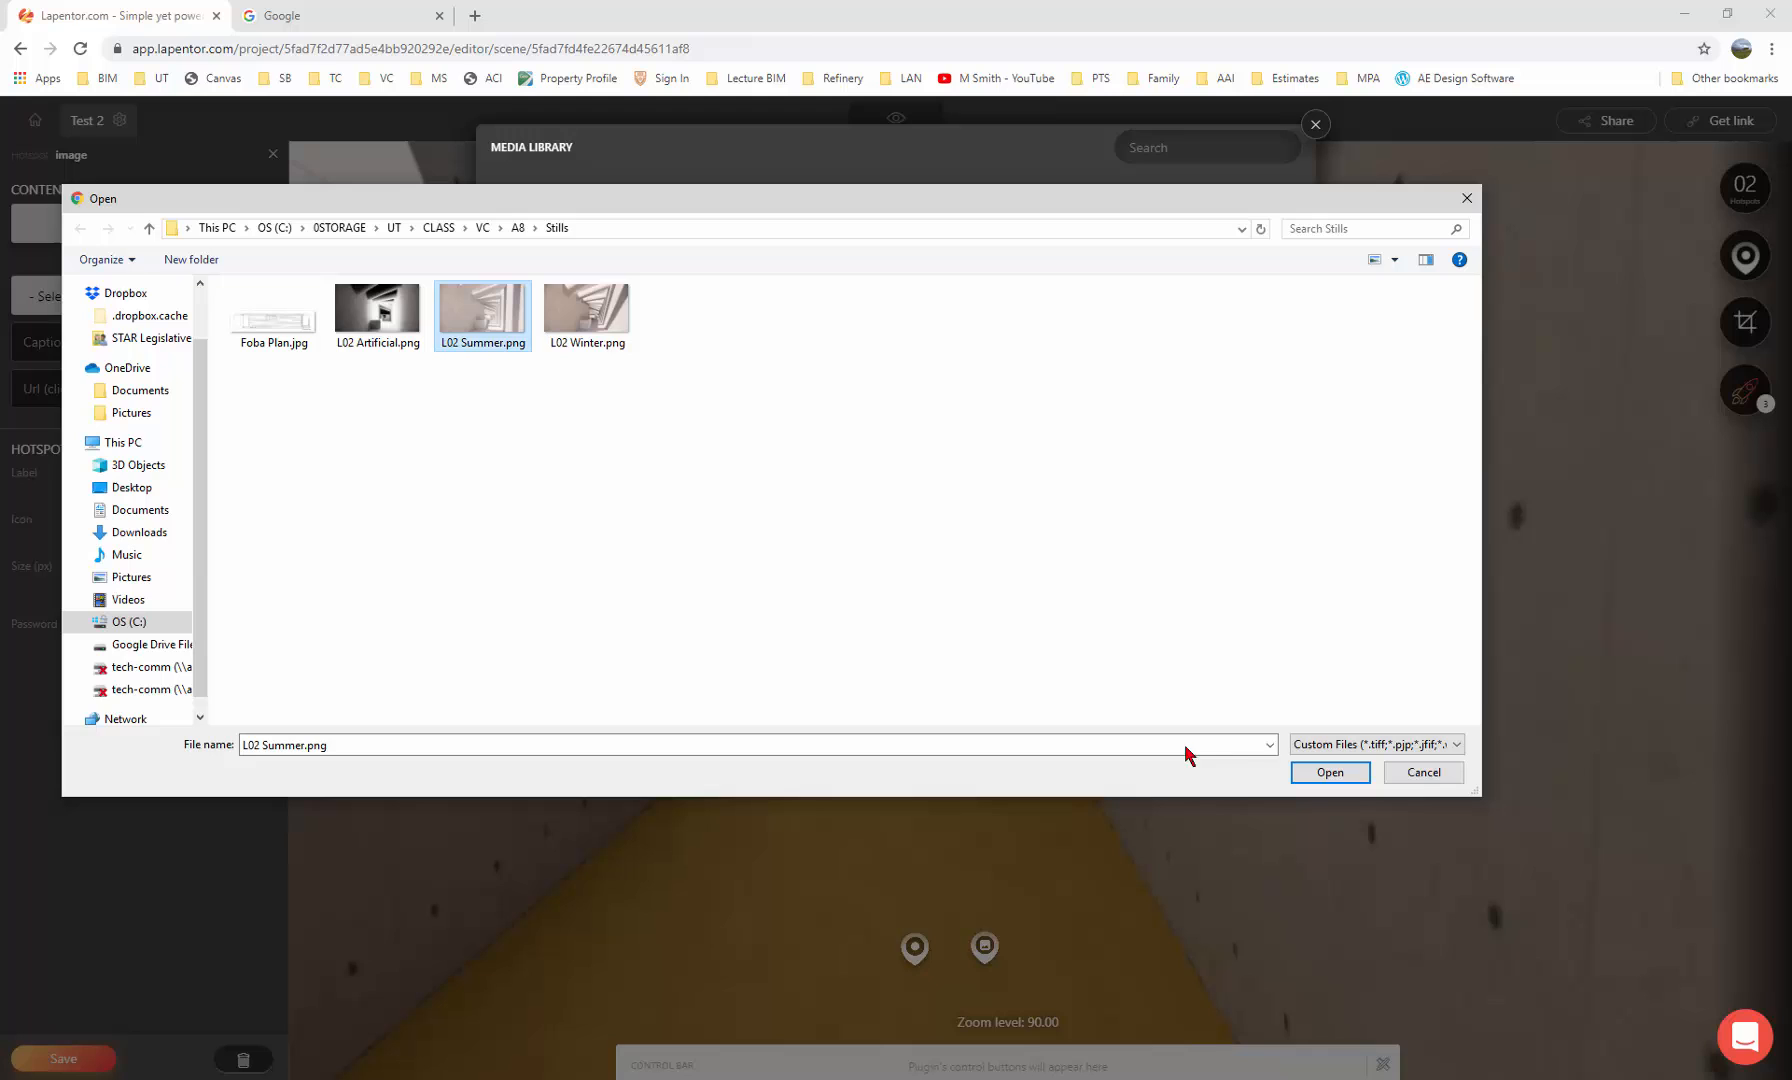
pyautogui.click(1296, 778)
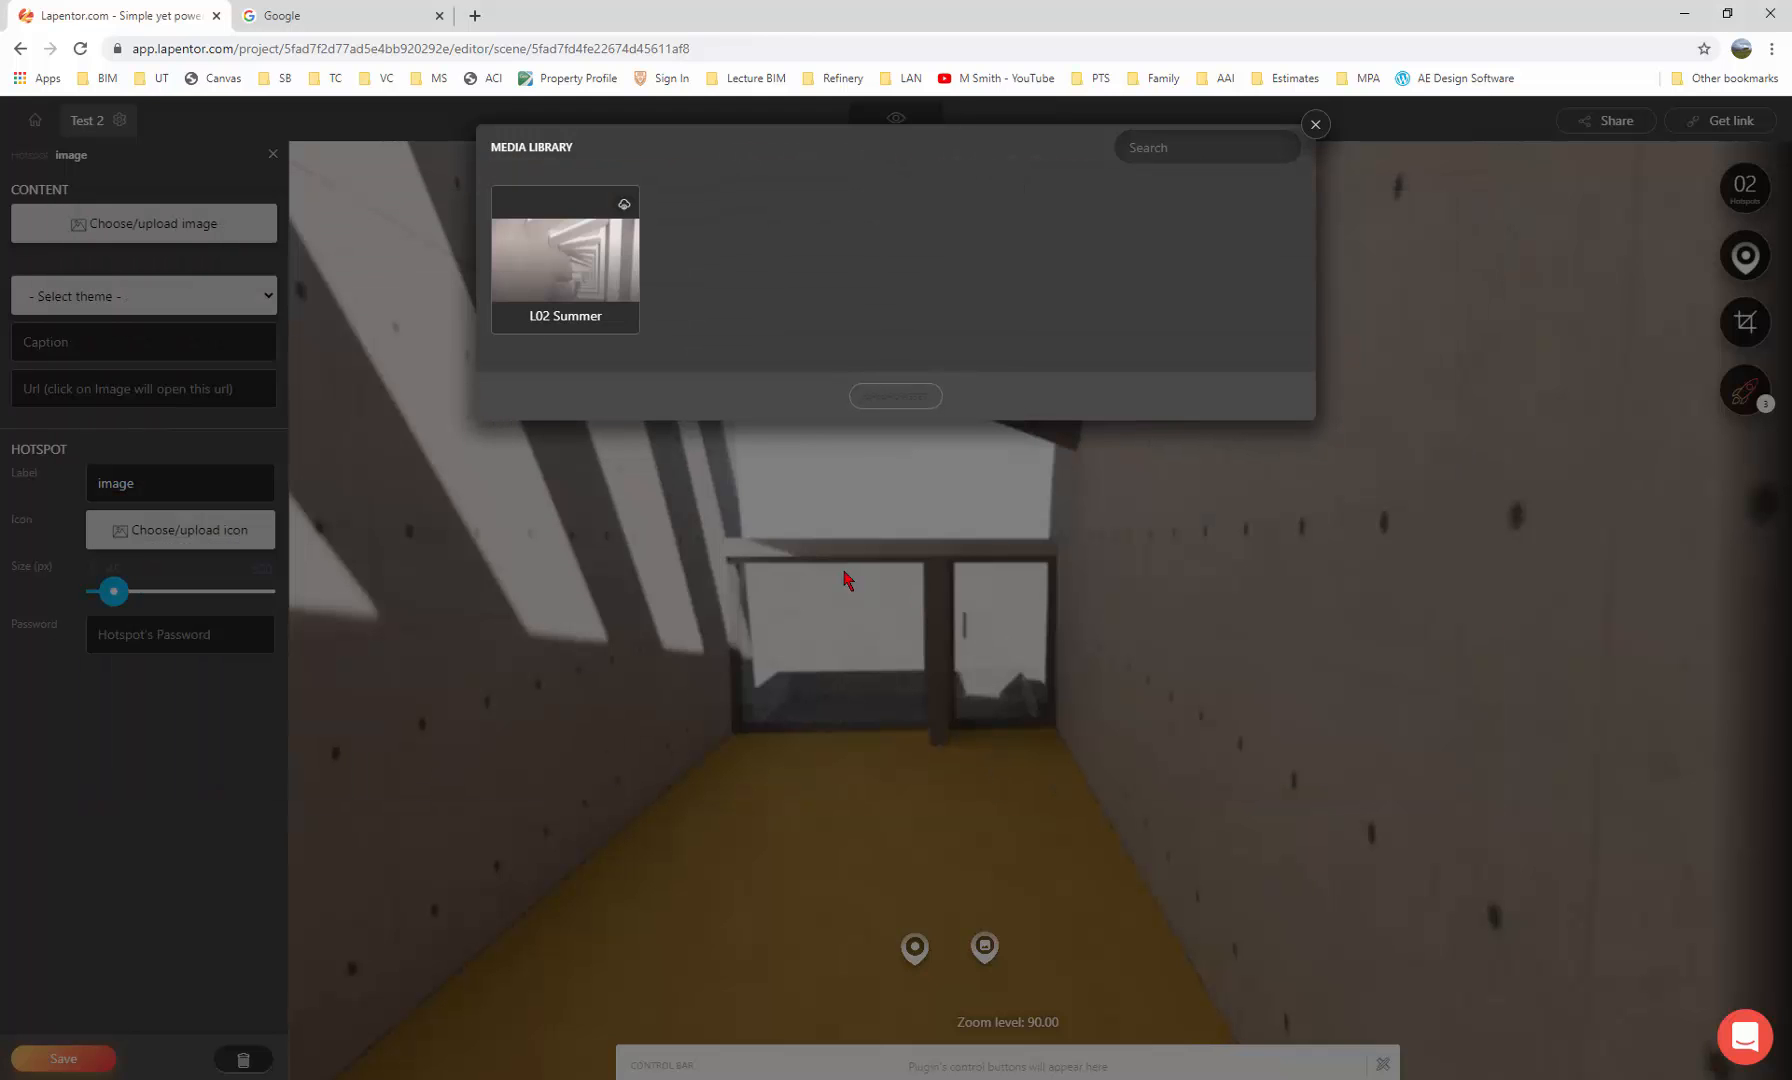
pyautogui.click(580, 258)
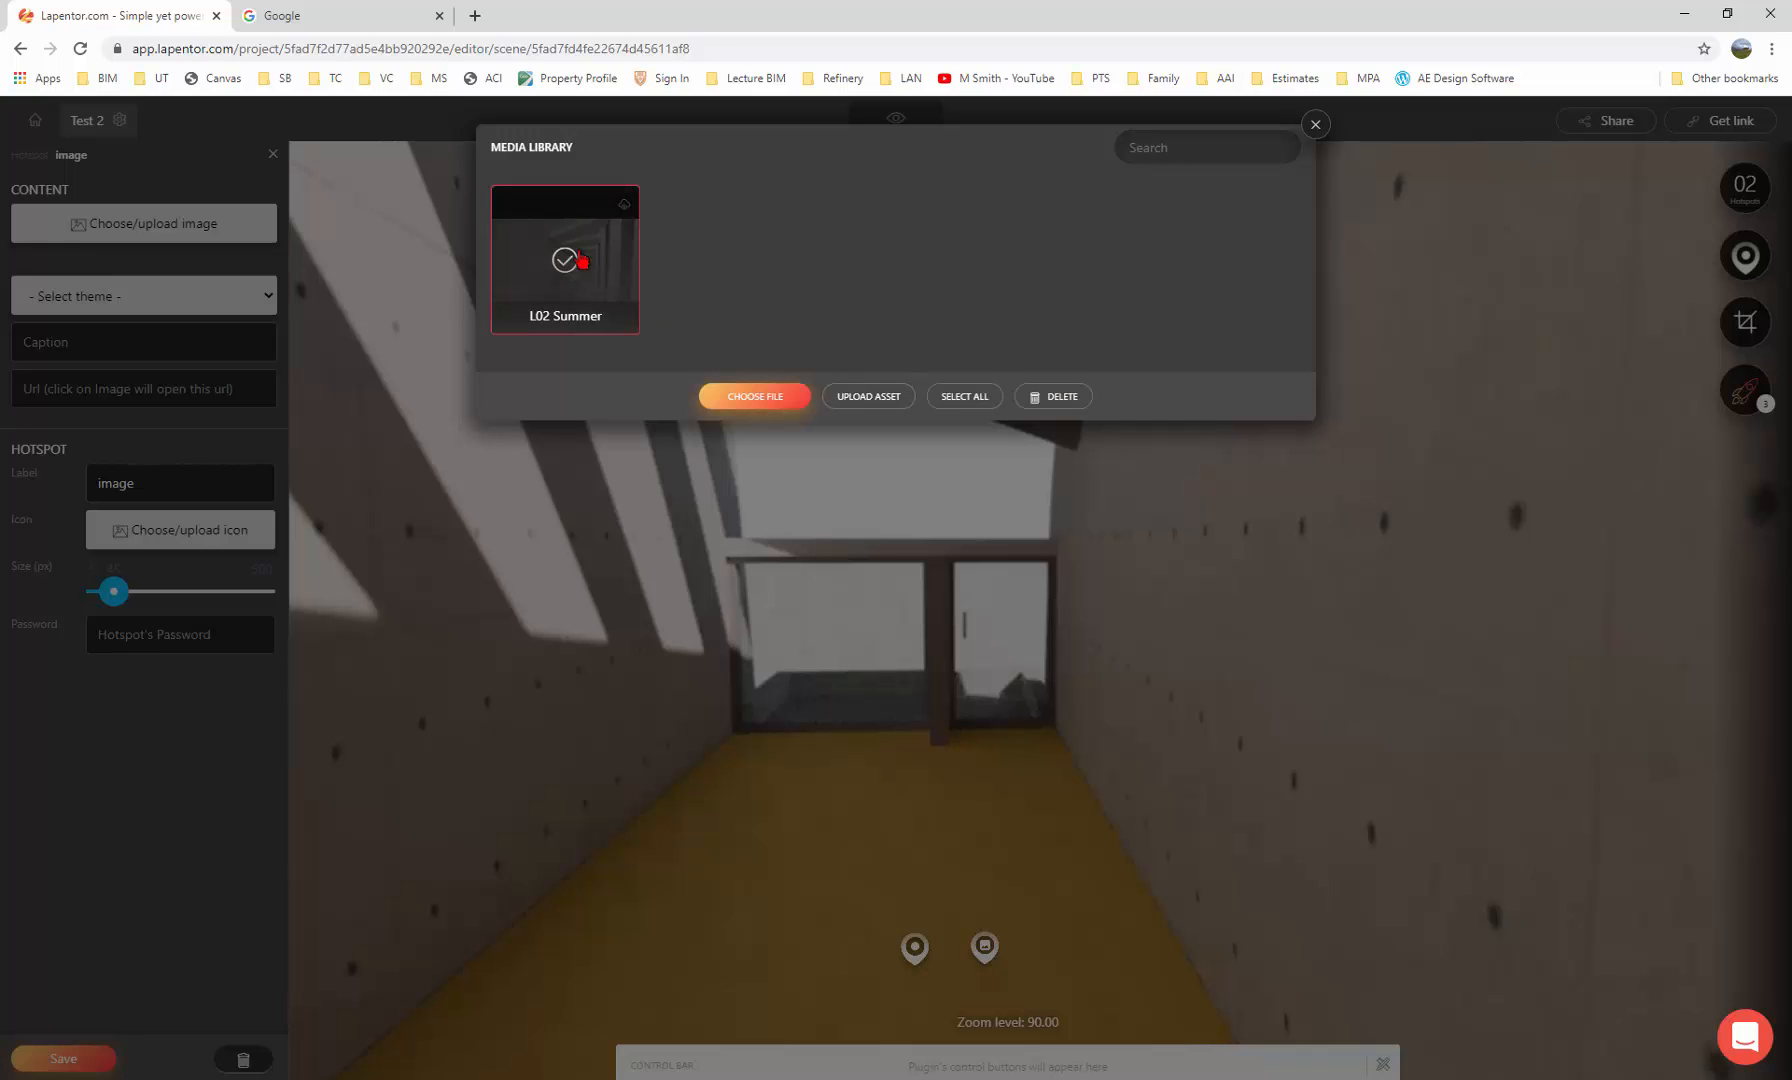
pyautogui.click(764, 399)
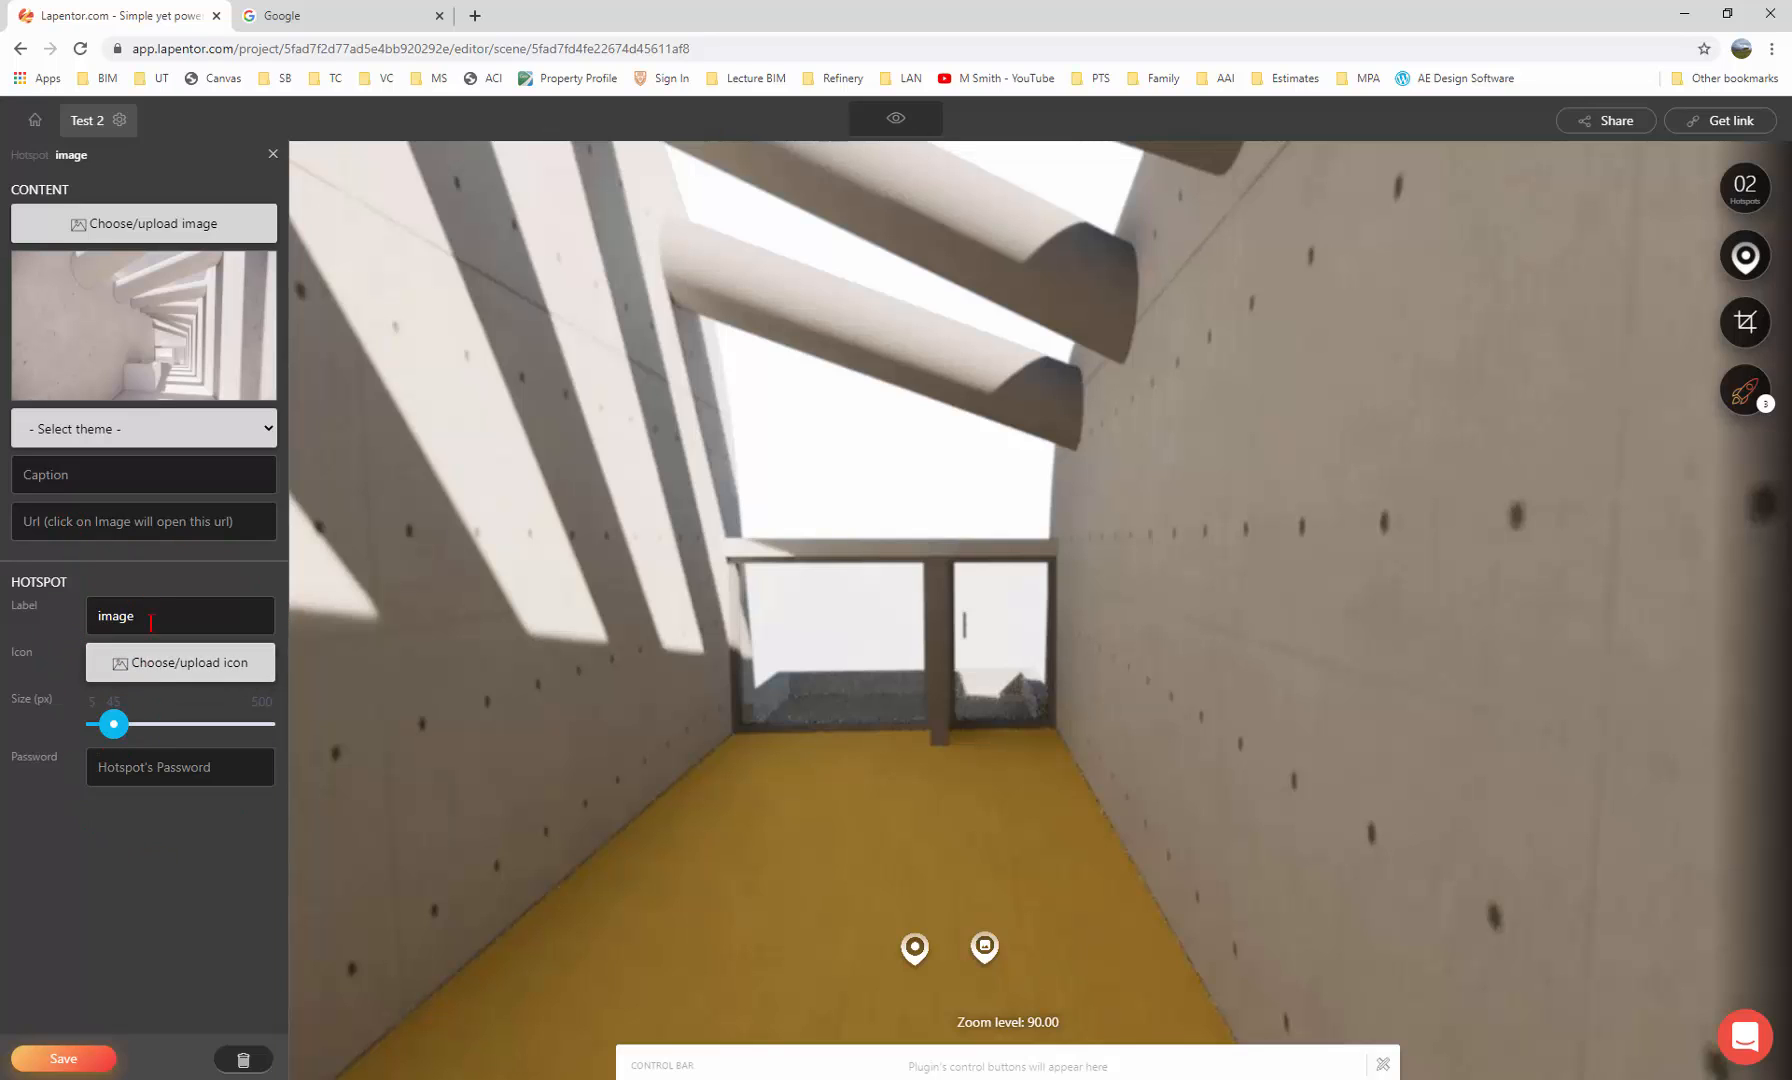
# Label the image hotspot Summer and save it
pyautogui.moveTo(150, 622); pyautogui.dragTo(85, 627)
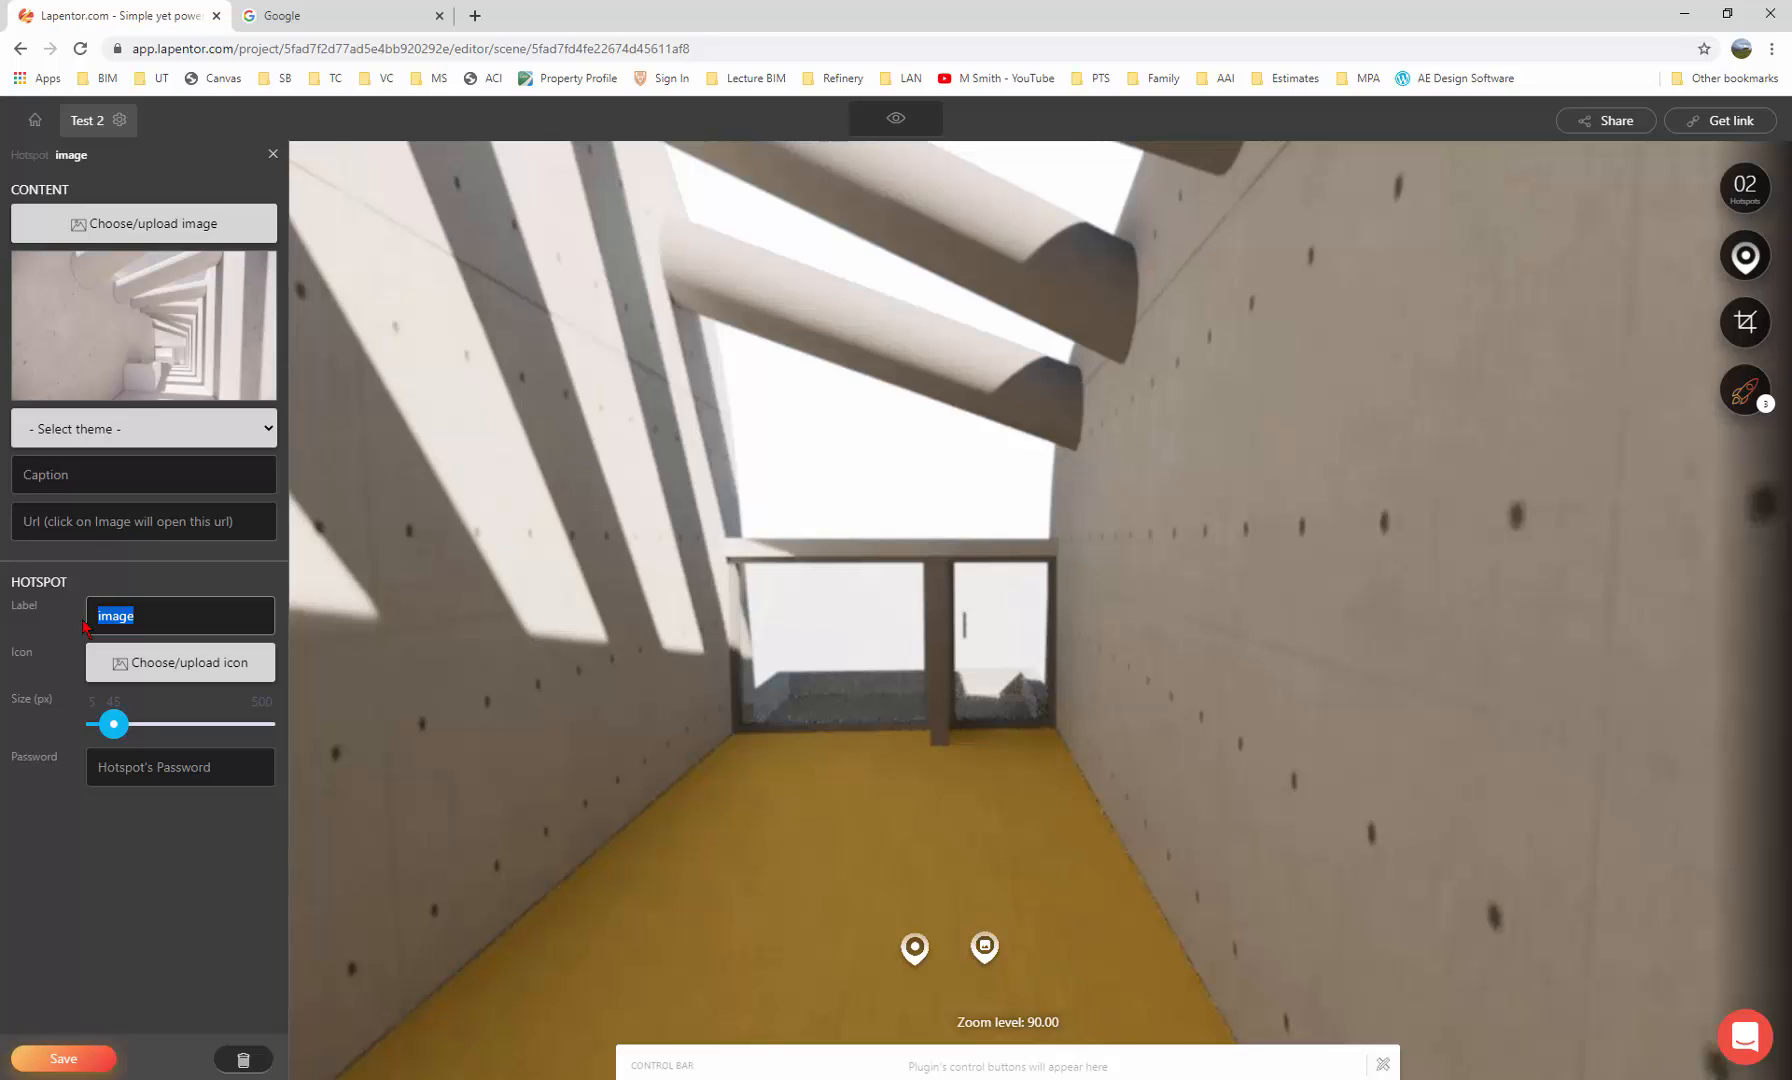
pyautogui.write('Summer')
pyautogui.click(87, 1062)
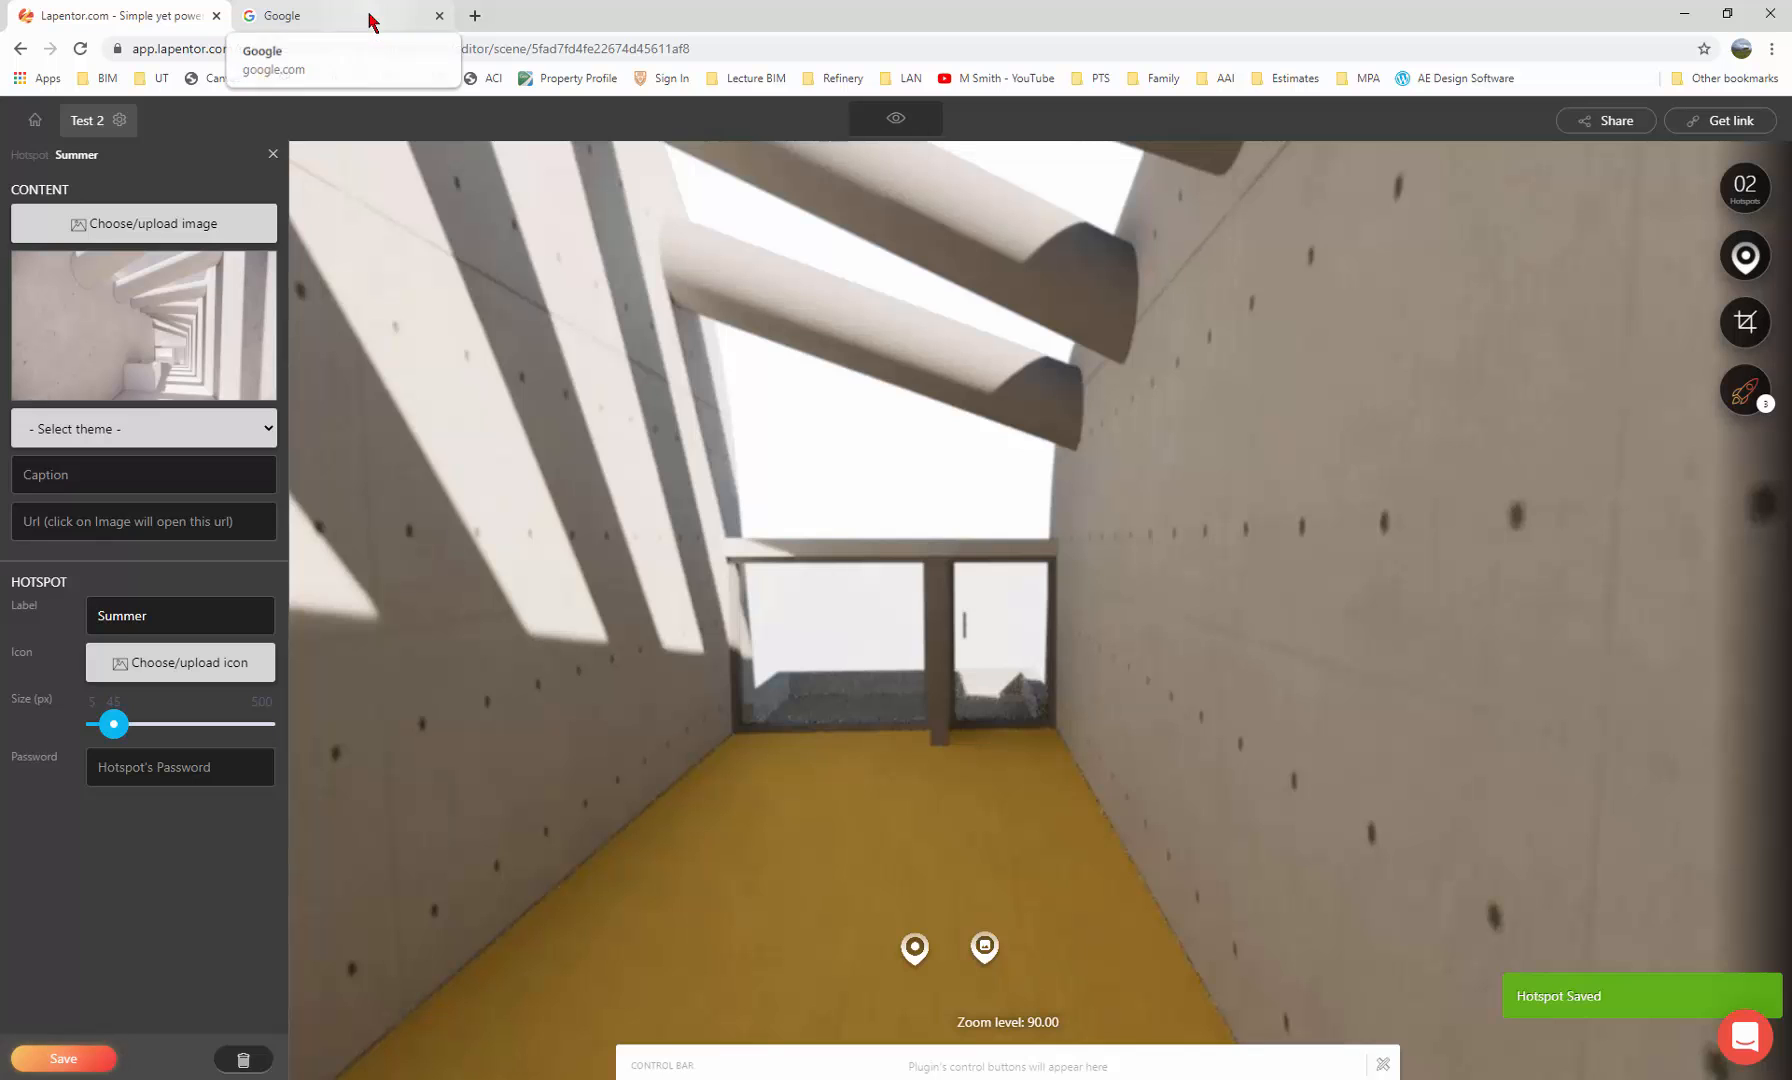
# Preview the tour, view the Summer hotspot's image, and return to the editor
pyautogui.click(906, 130)
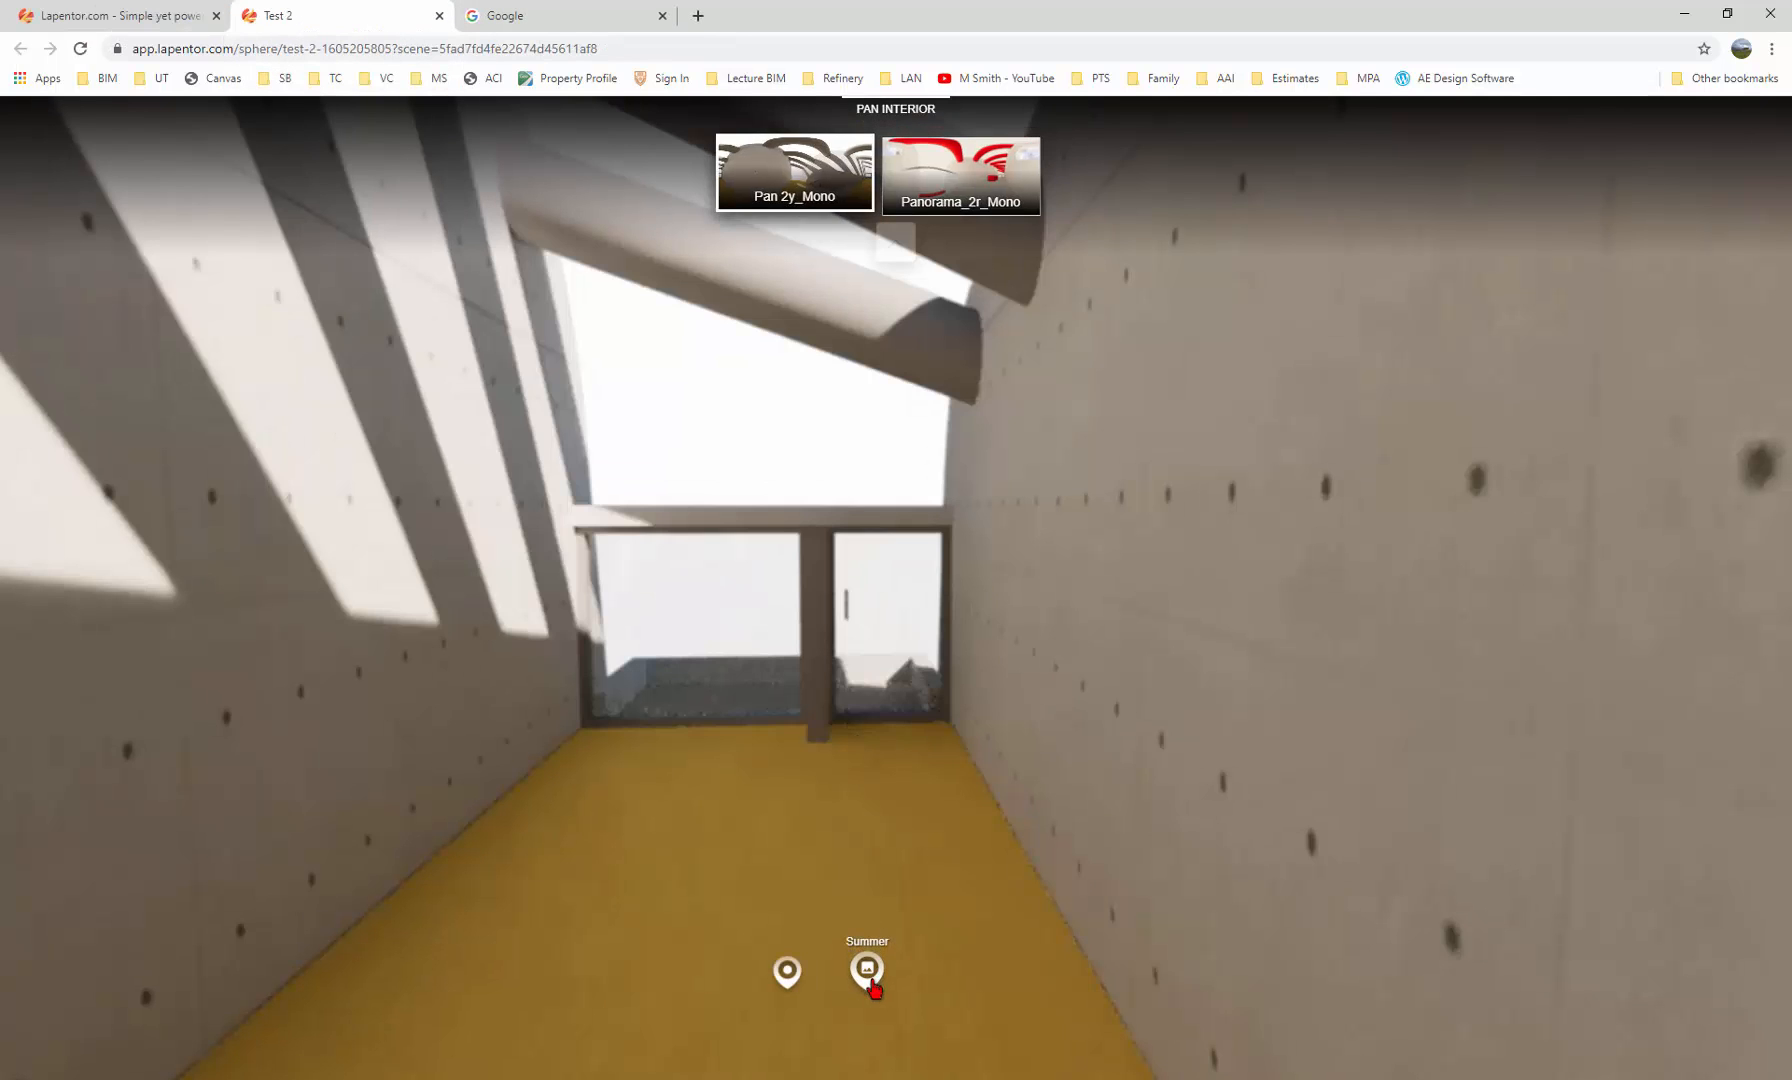
pyautogui.click(868, 976)
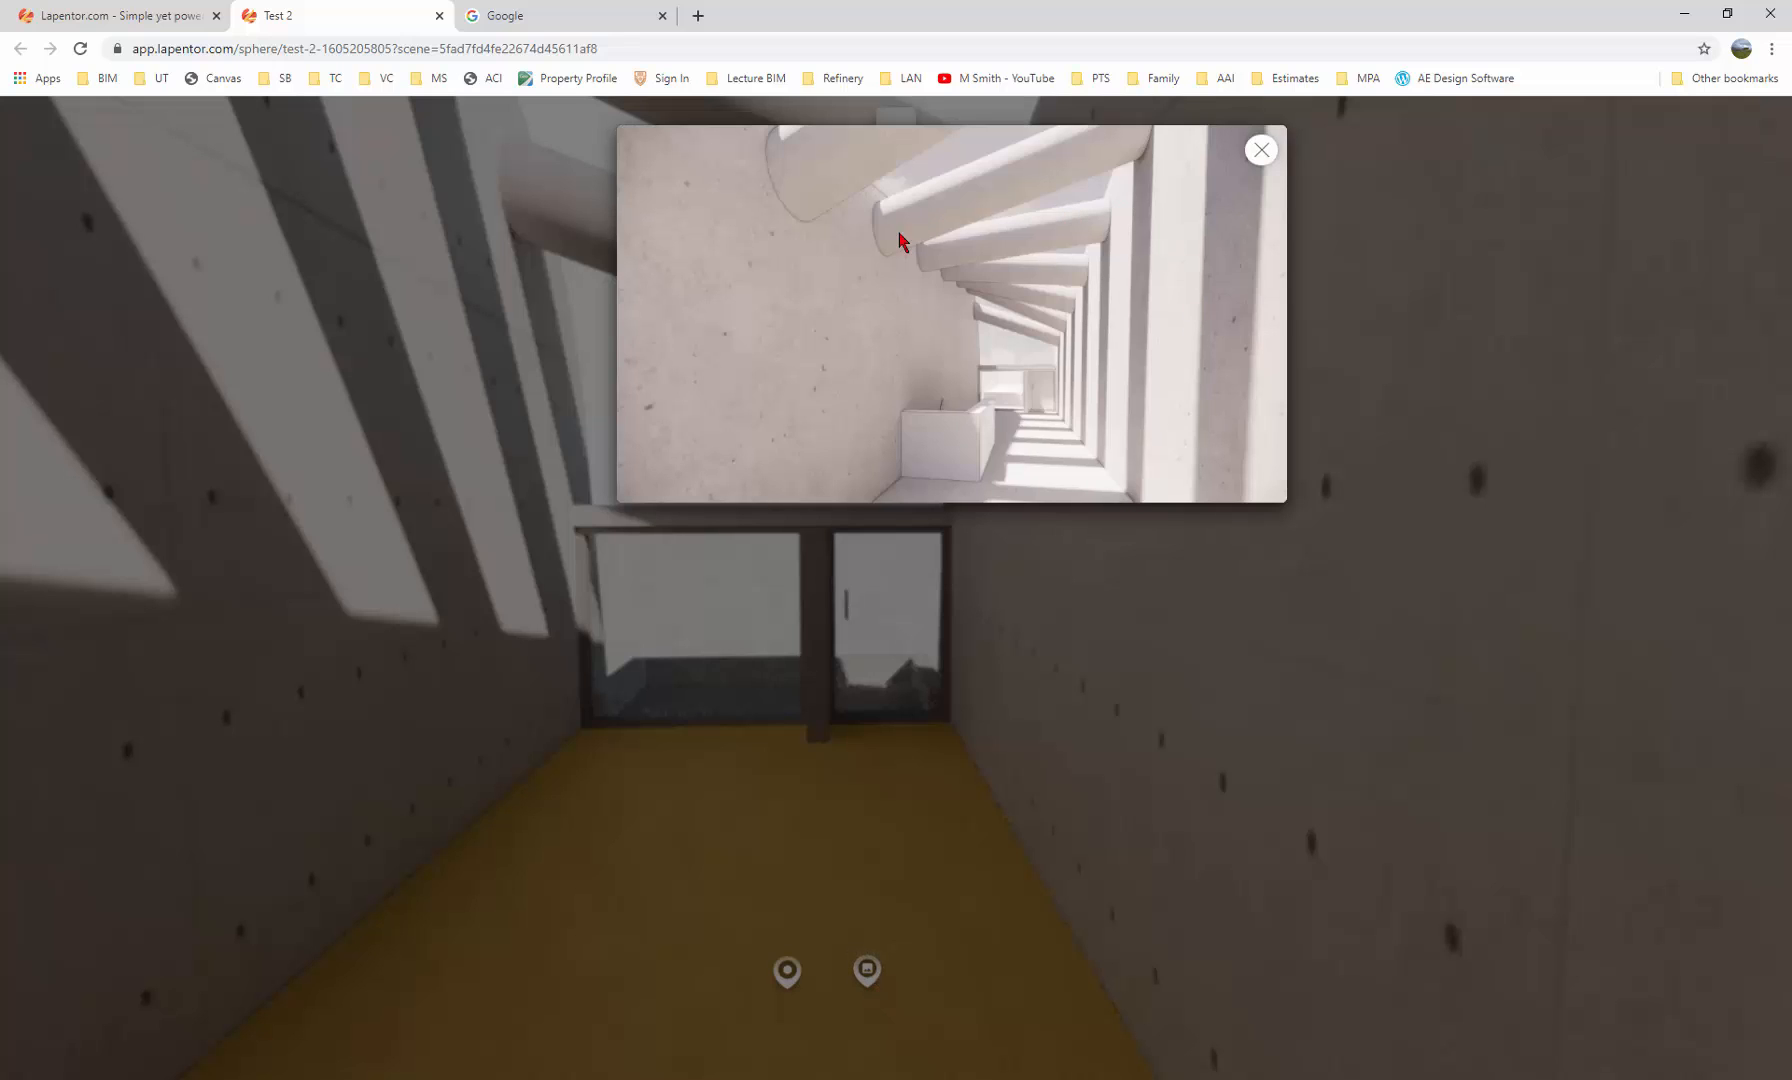
pyautogui.click(1261, 151)
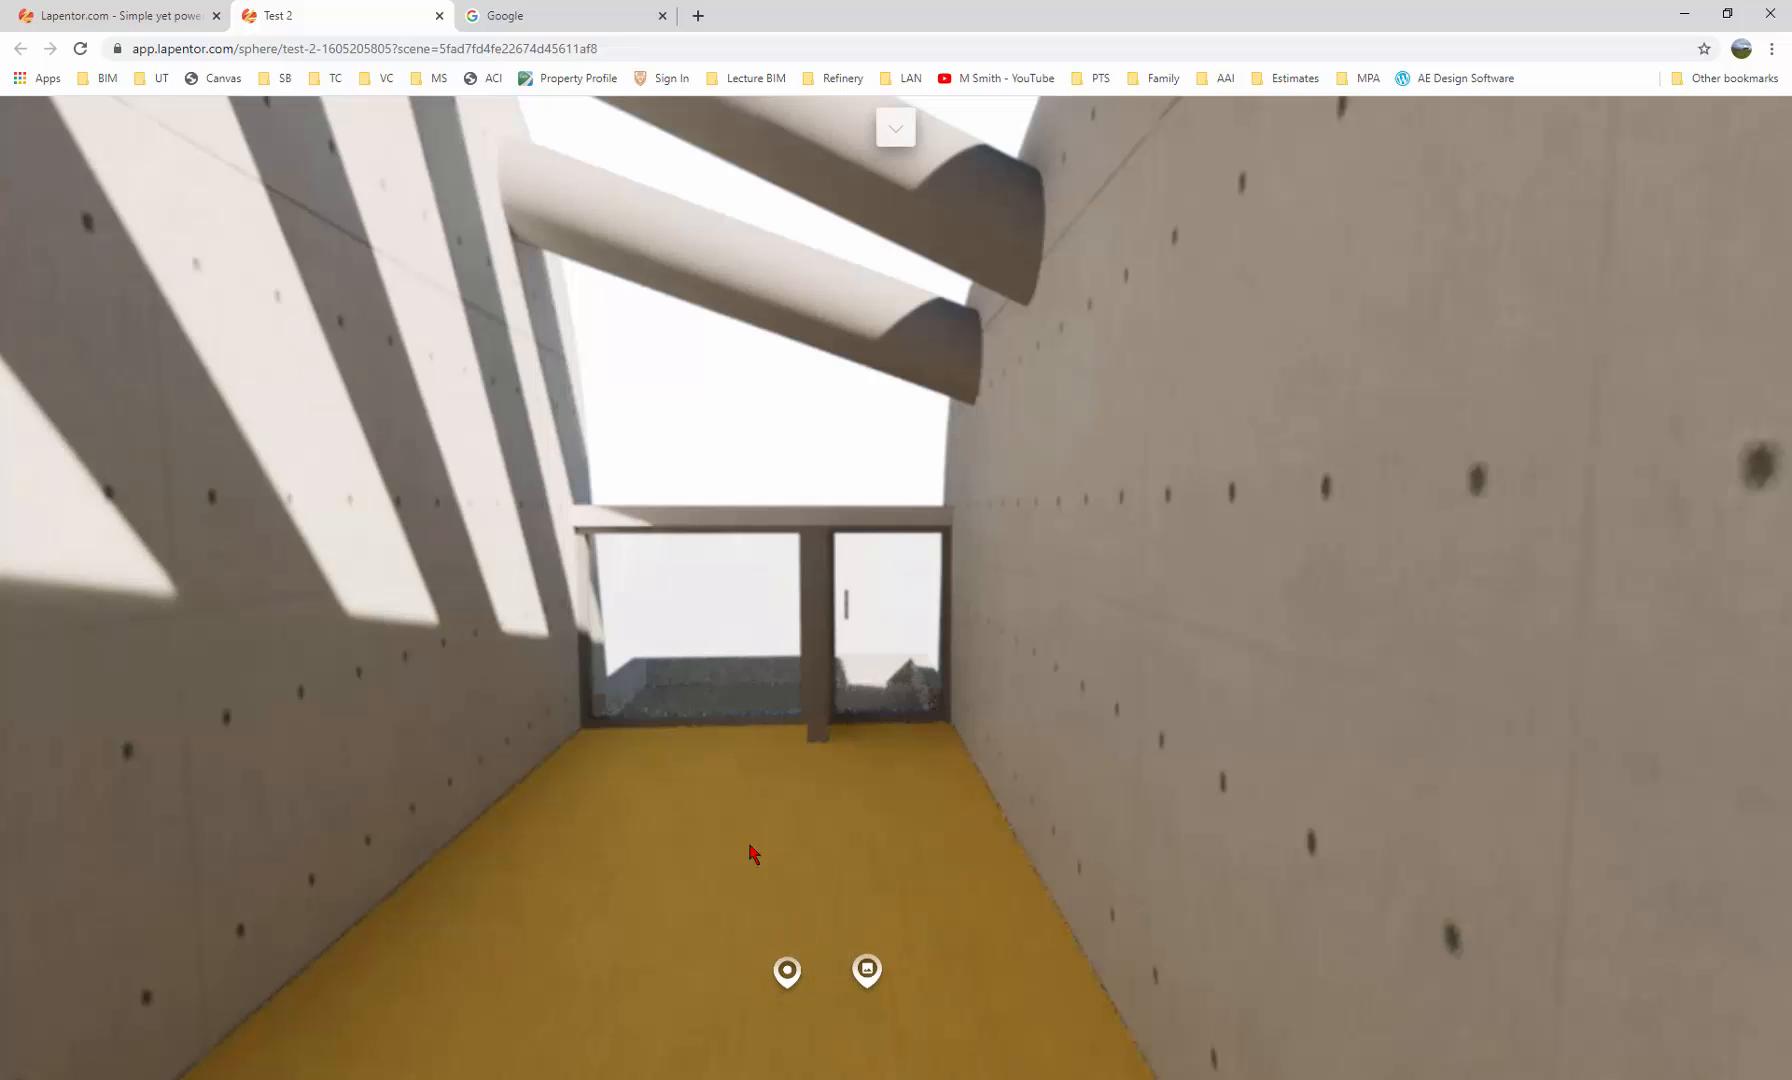
pyautogui.click(440, 16)
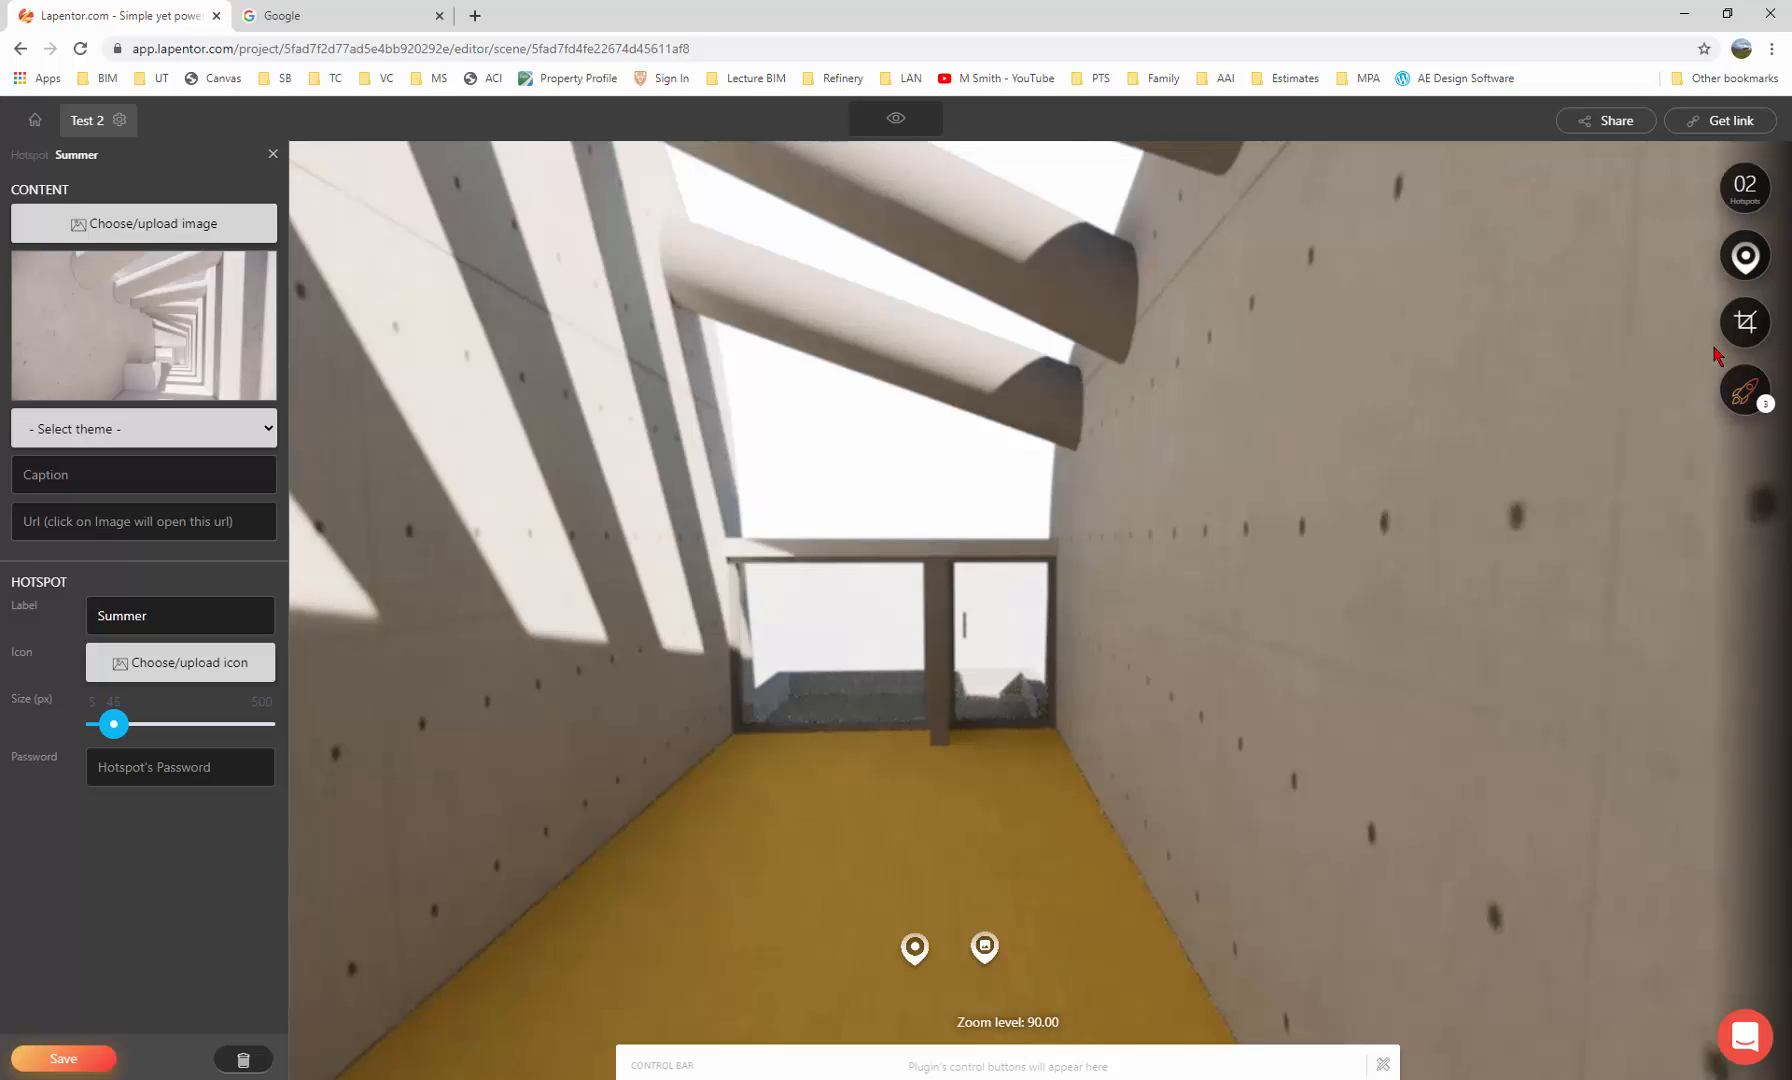
# Install the Gallery plugin from the Power-Ups library
pyautogui.click(1742, 405)
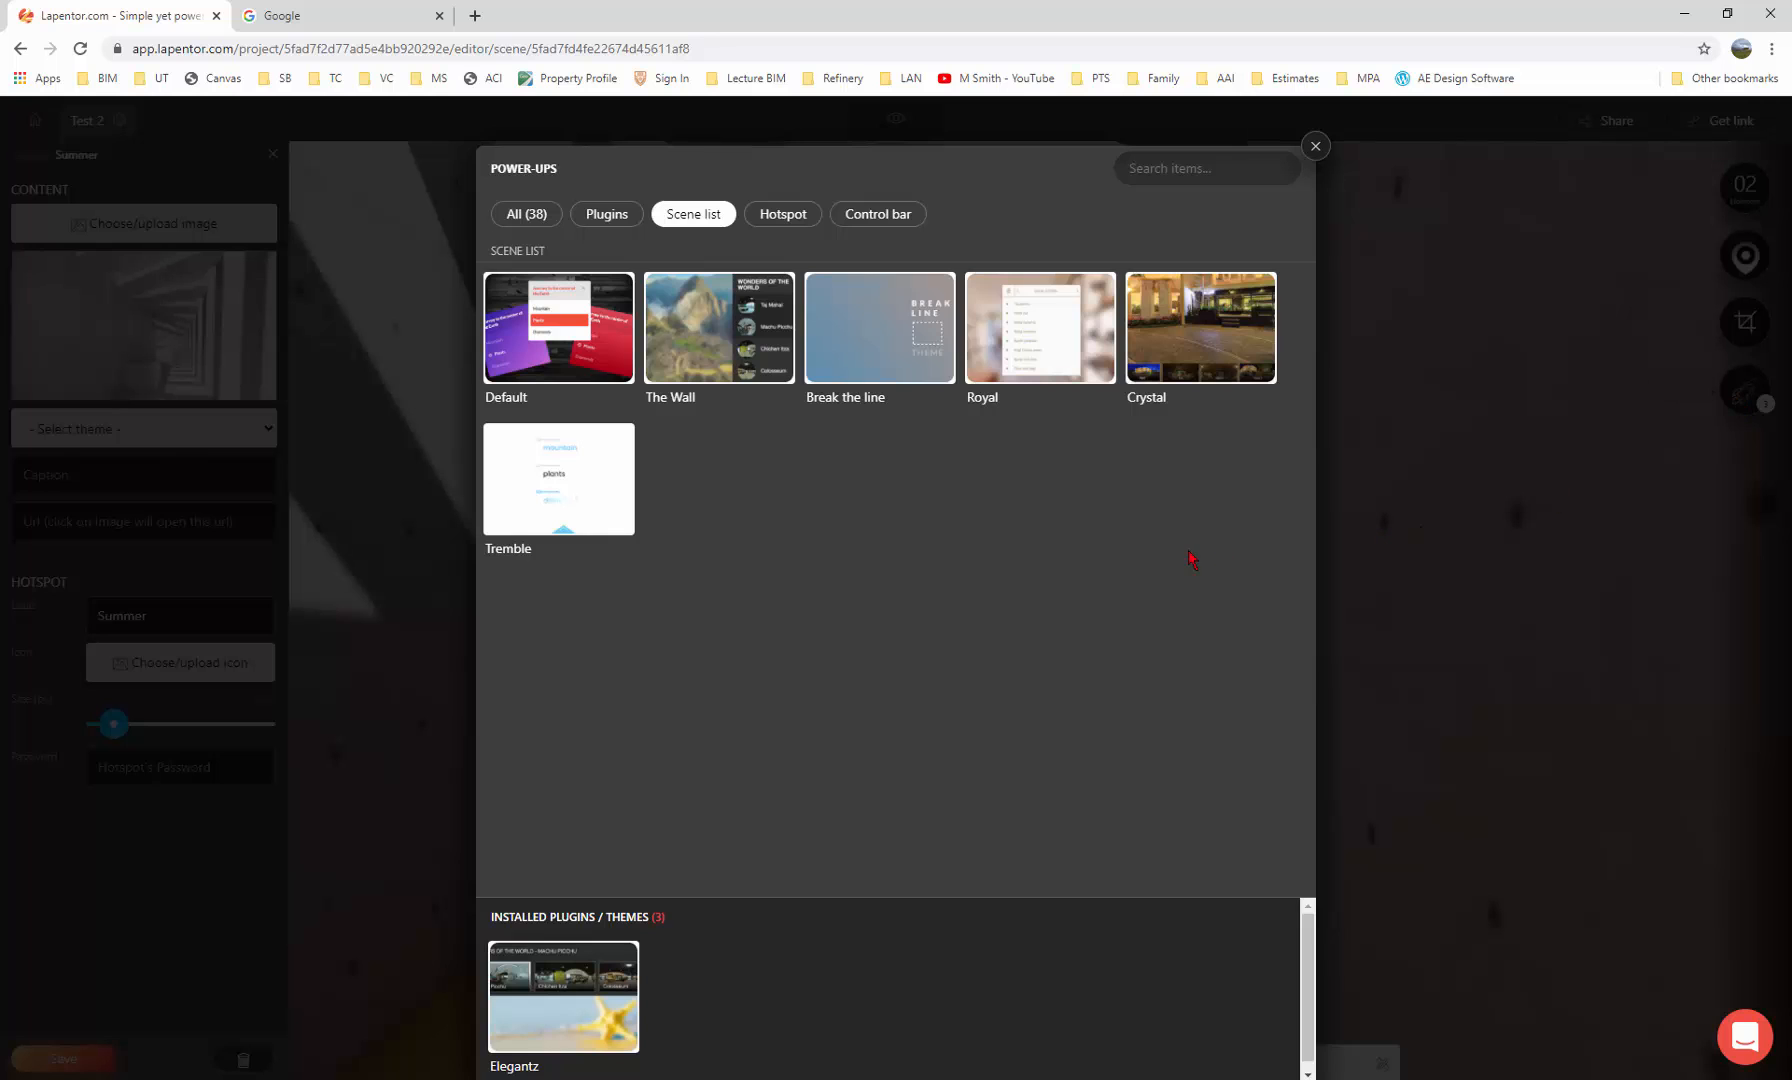
pyautogui.click(606, 214)
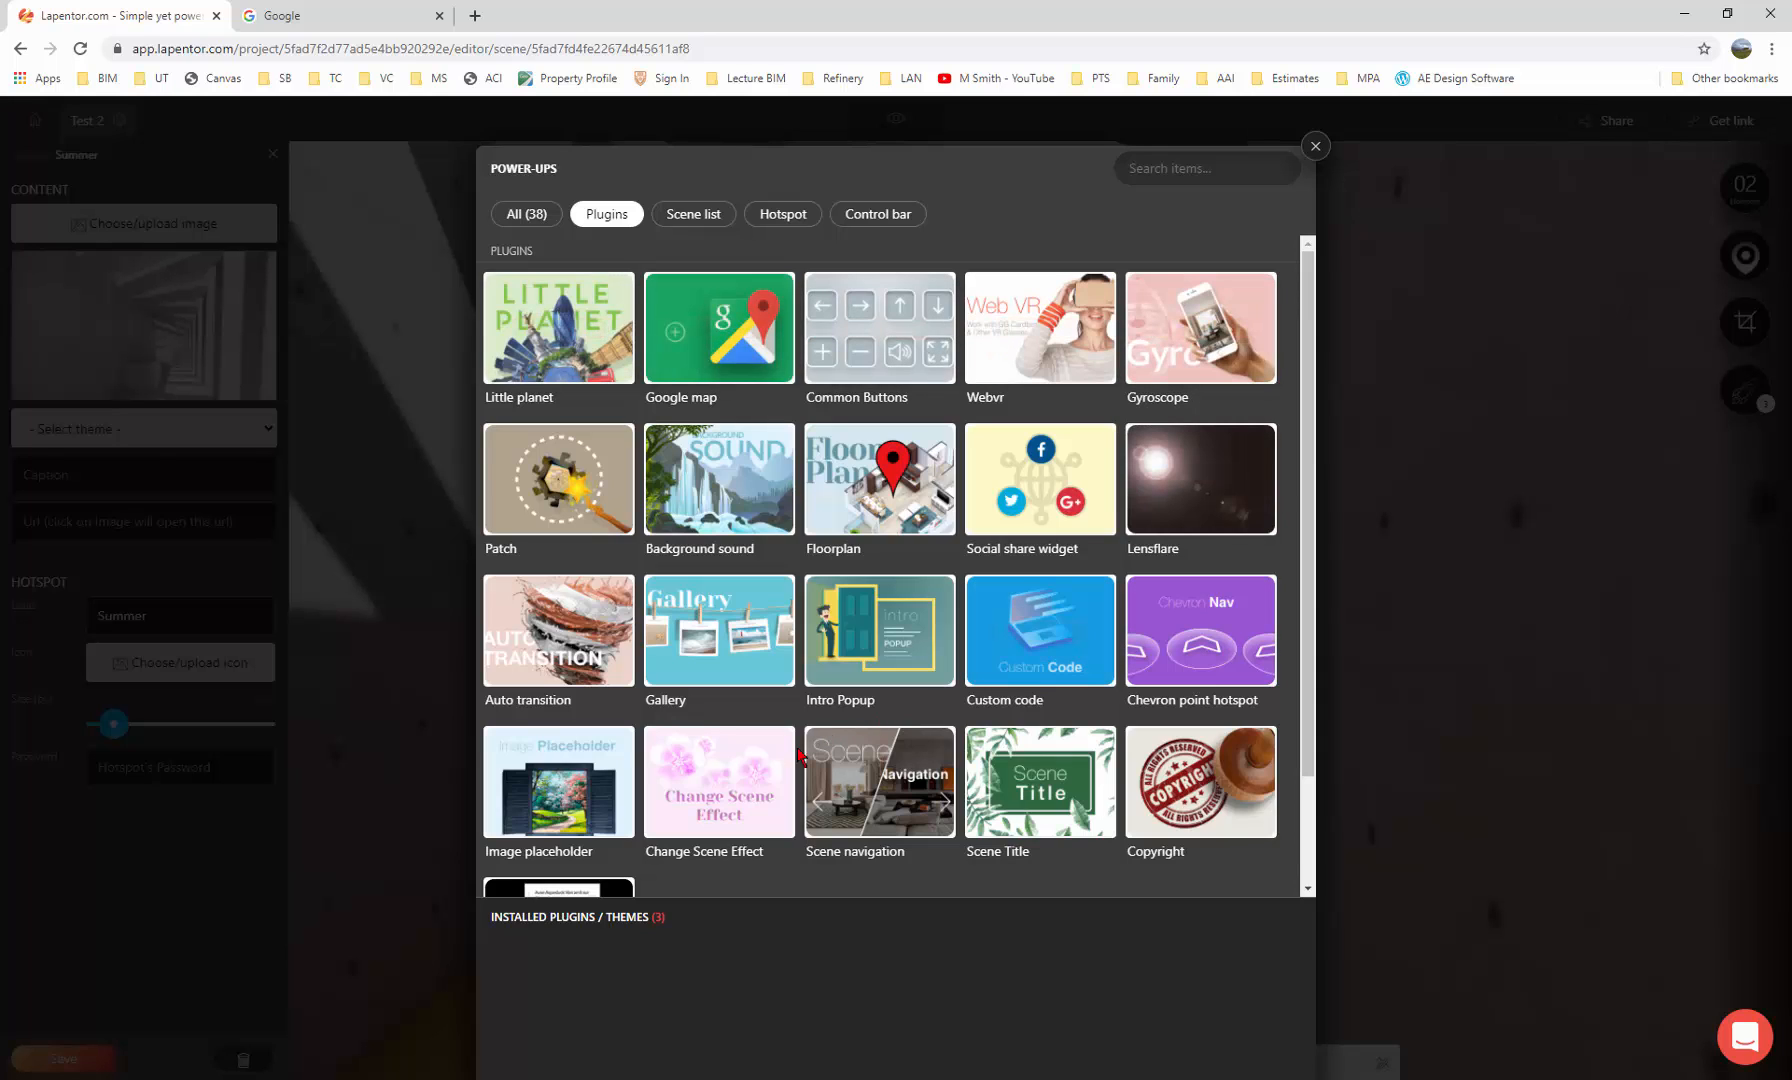
pyautogui.moveTo(711, 770)
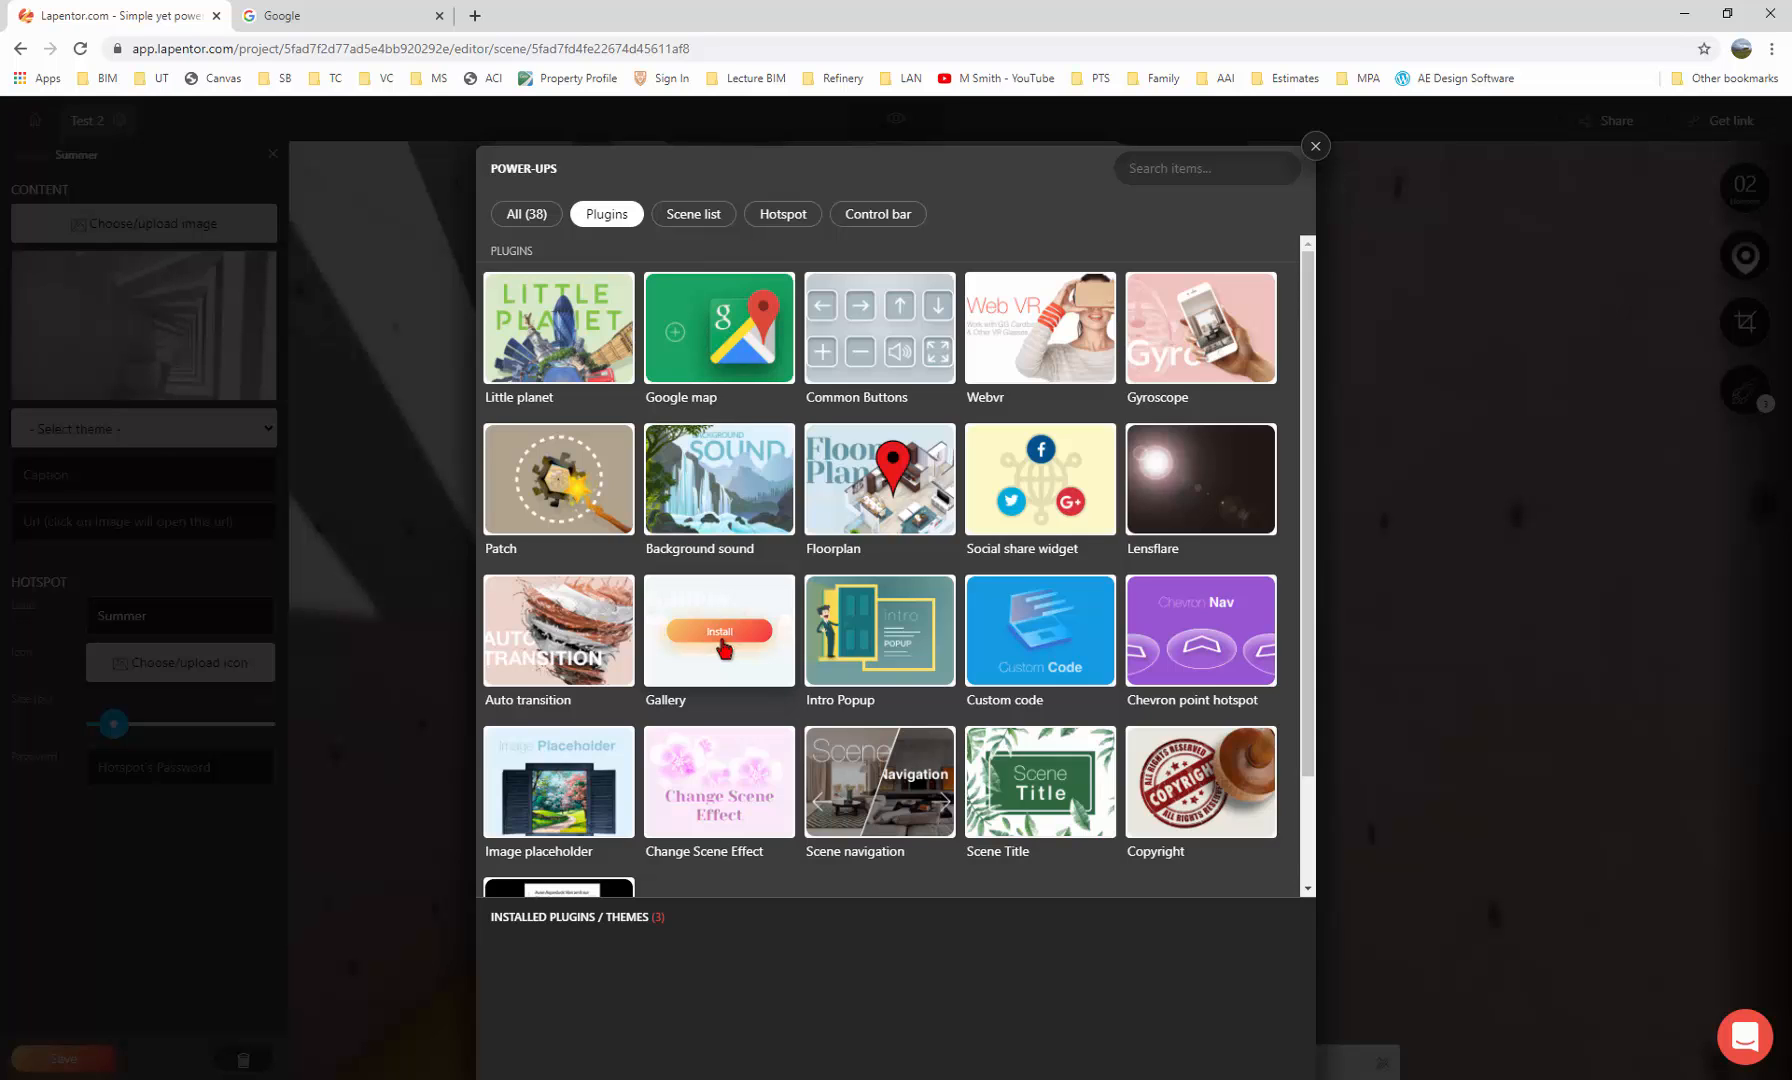
pyautogui.scroll(-1, 860, 706)
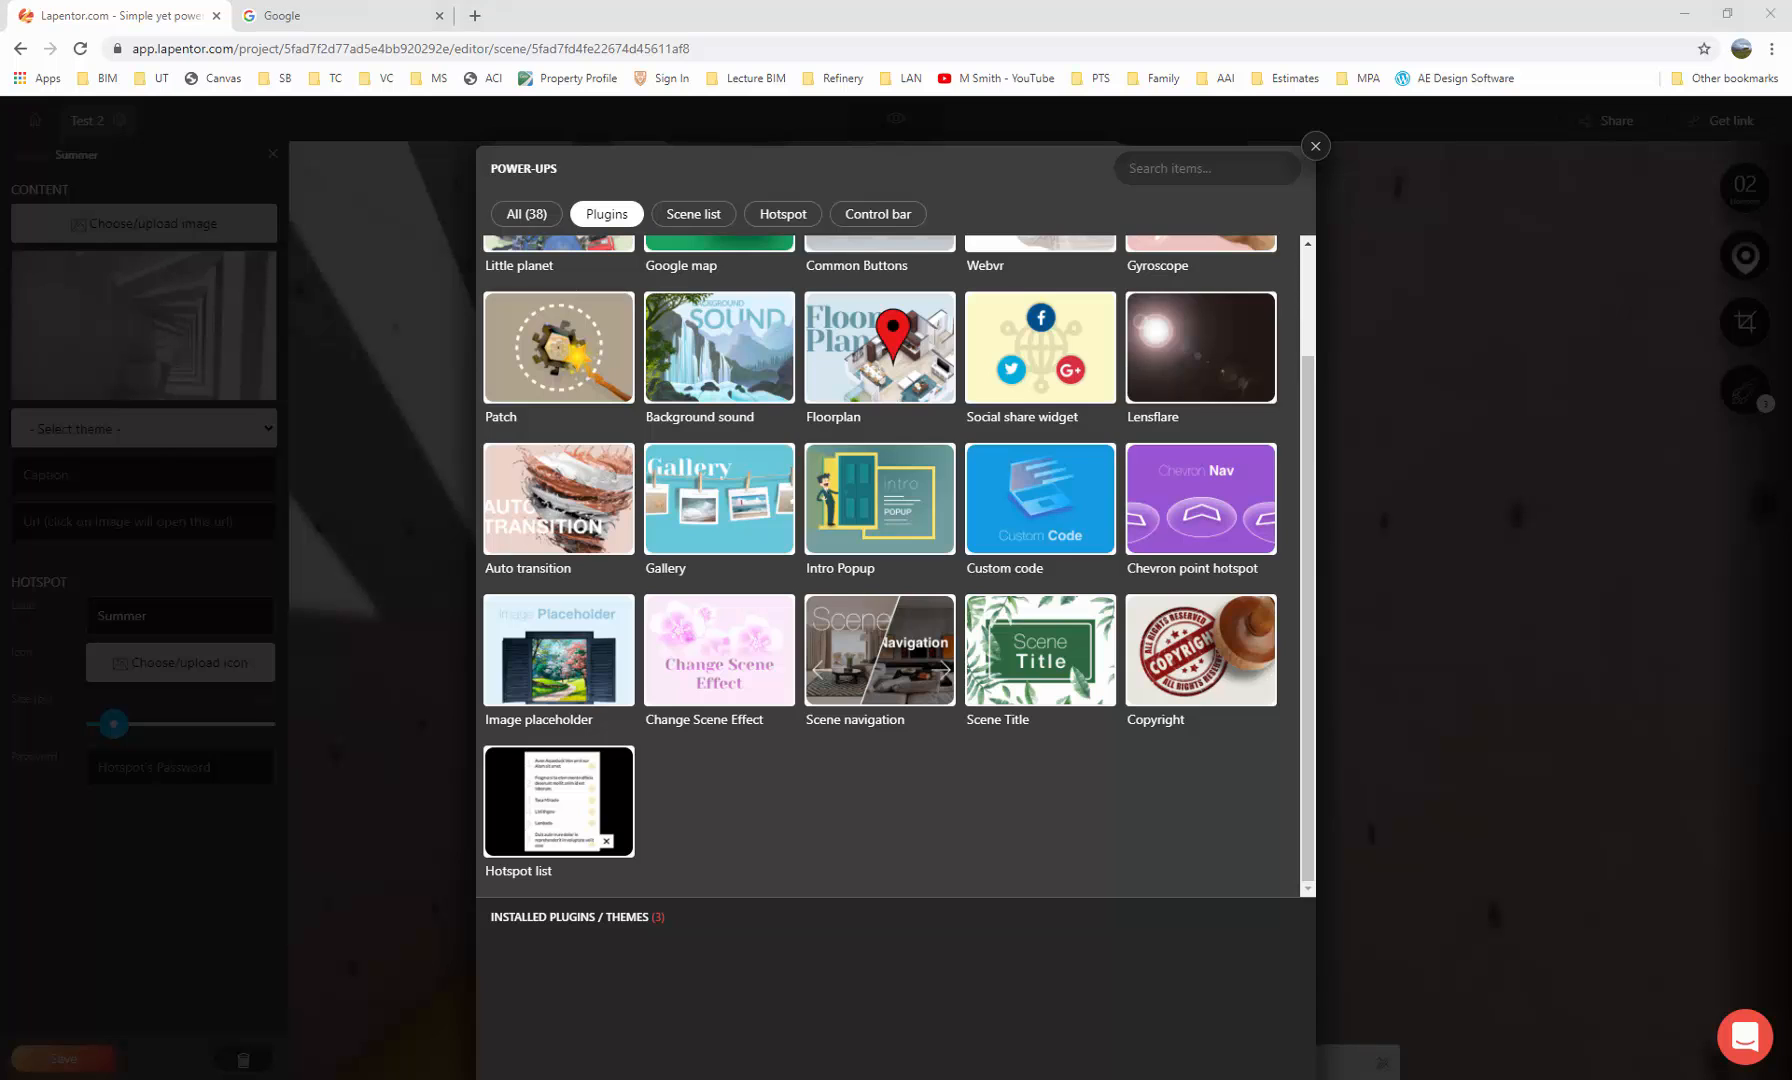
pyautogui.moveTo(704, 517)
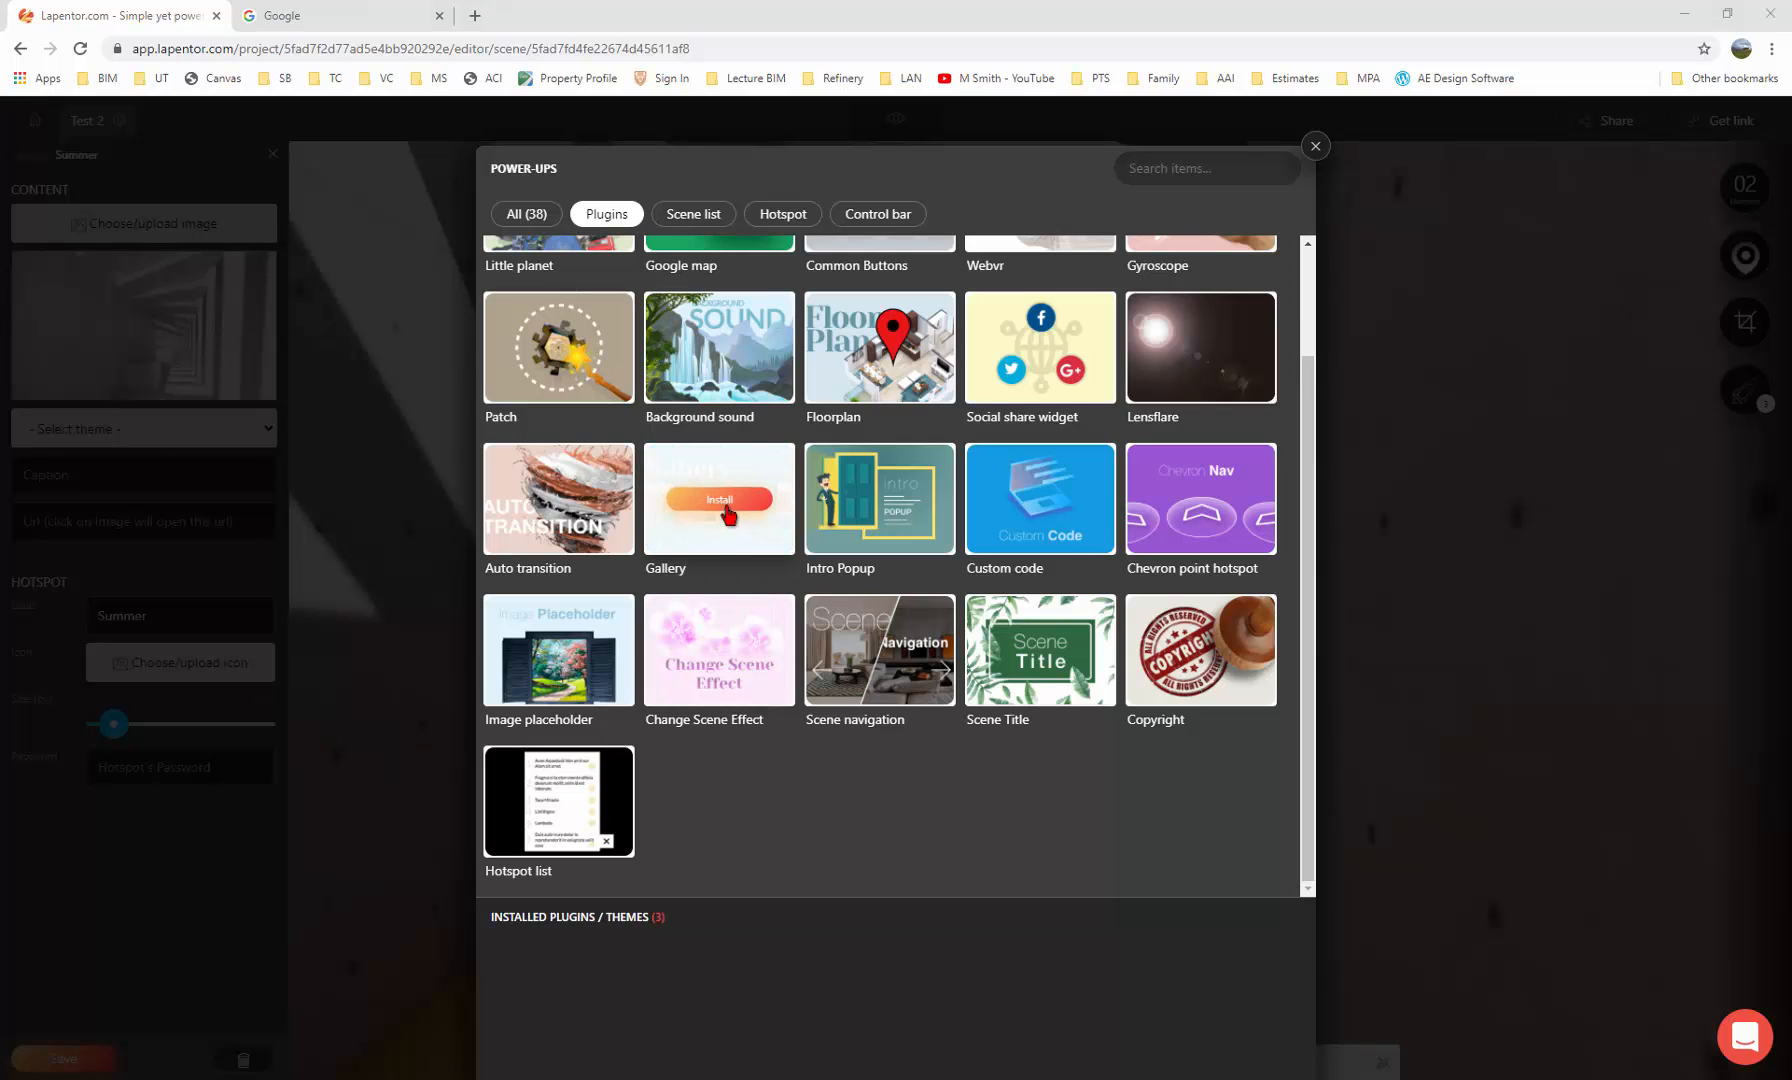
pyautogui.click(731, 509)
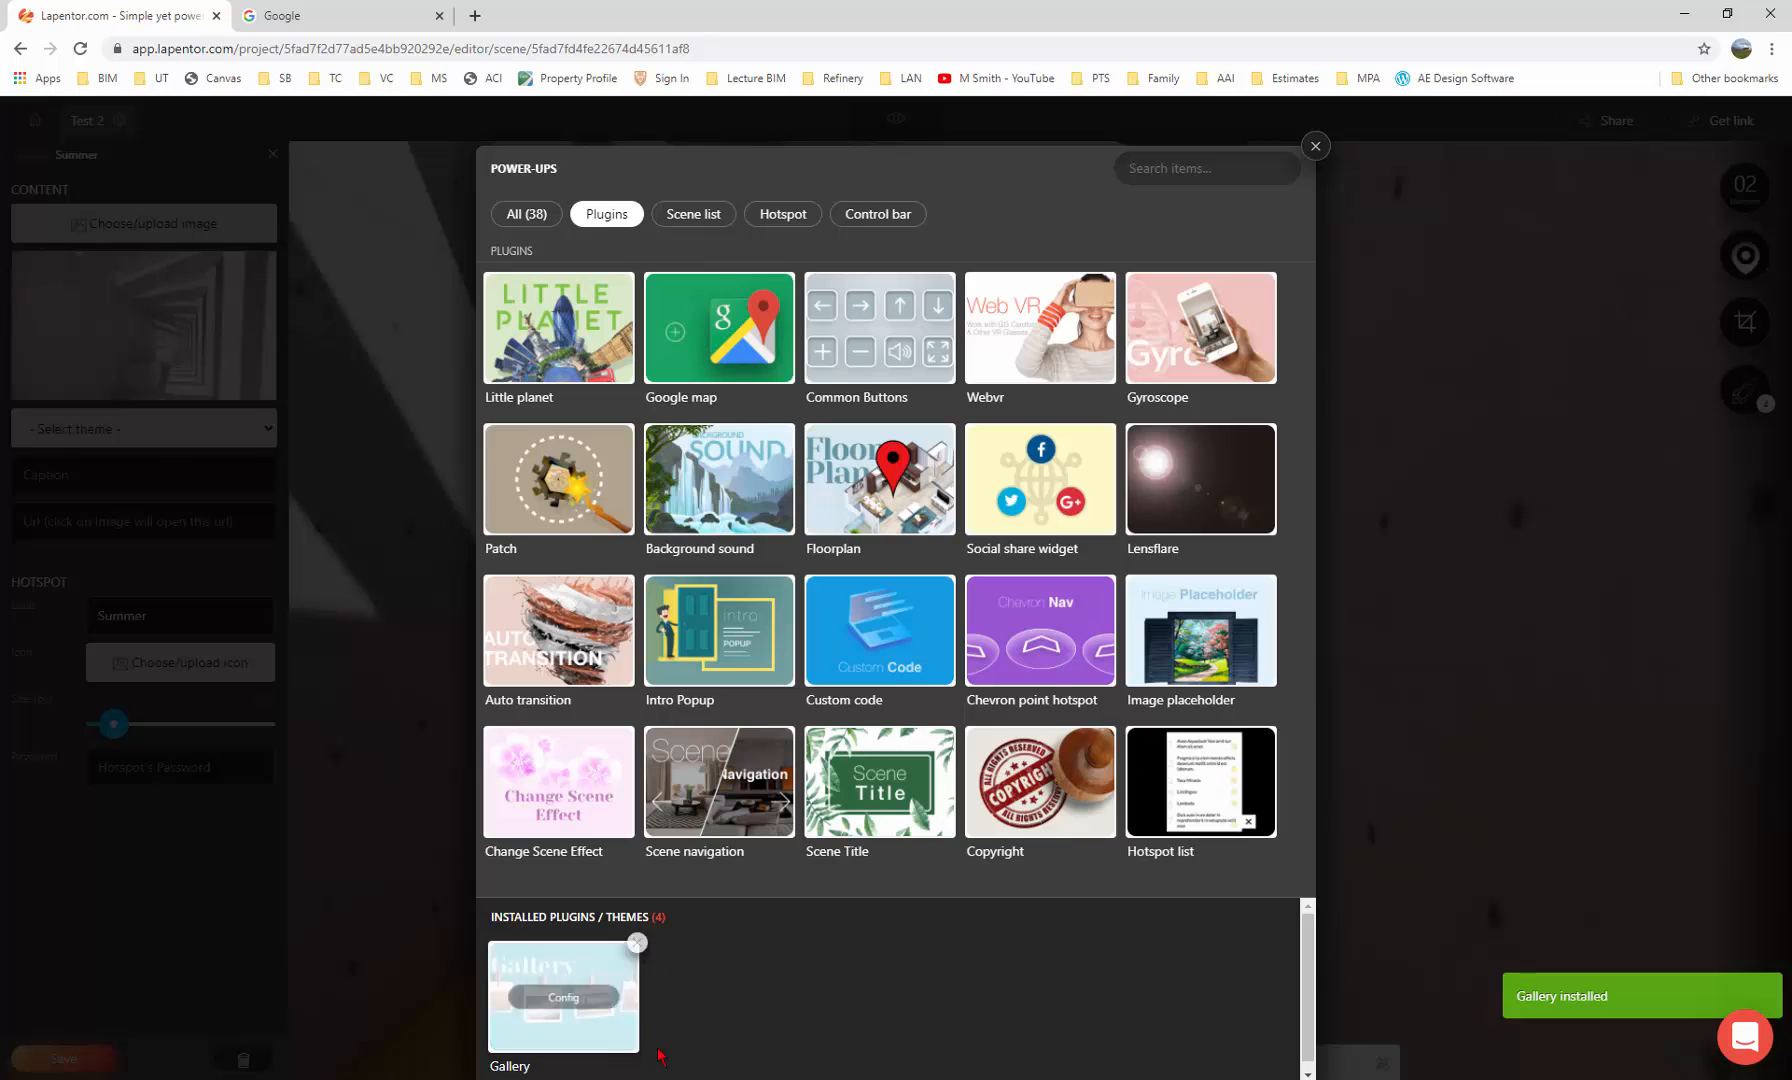
# Open the installed Gallery plugin's configuration and check its Display on options
pyautogui.moveTo(619, 1012)
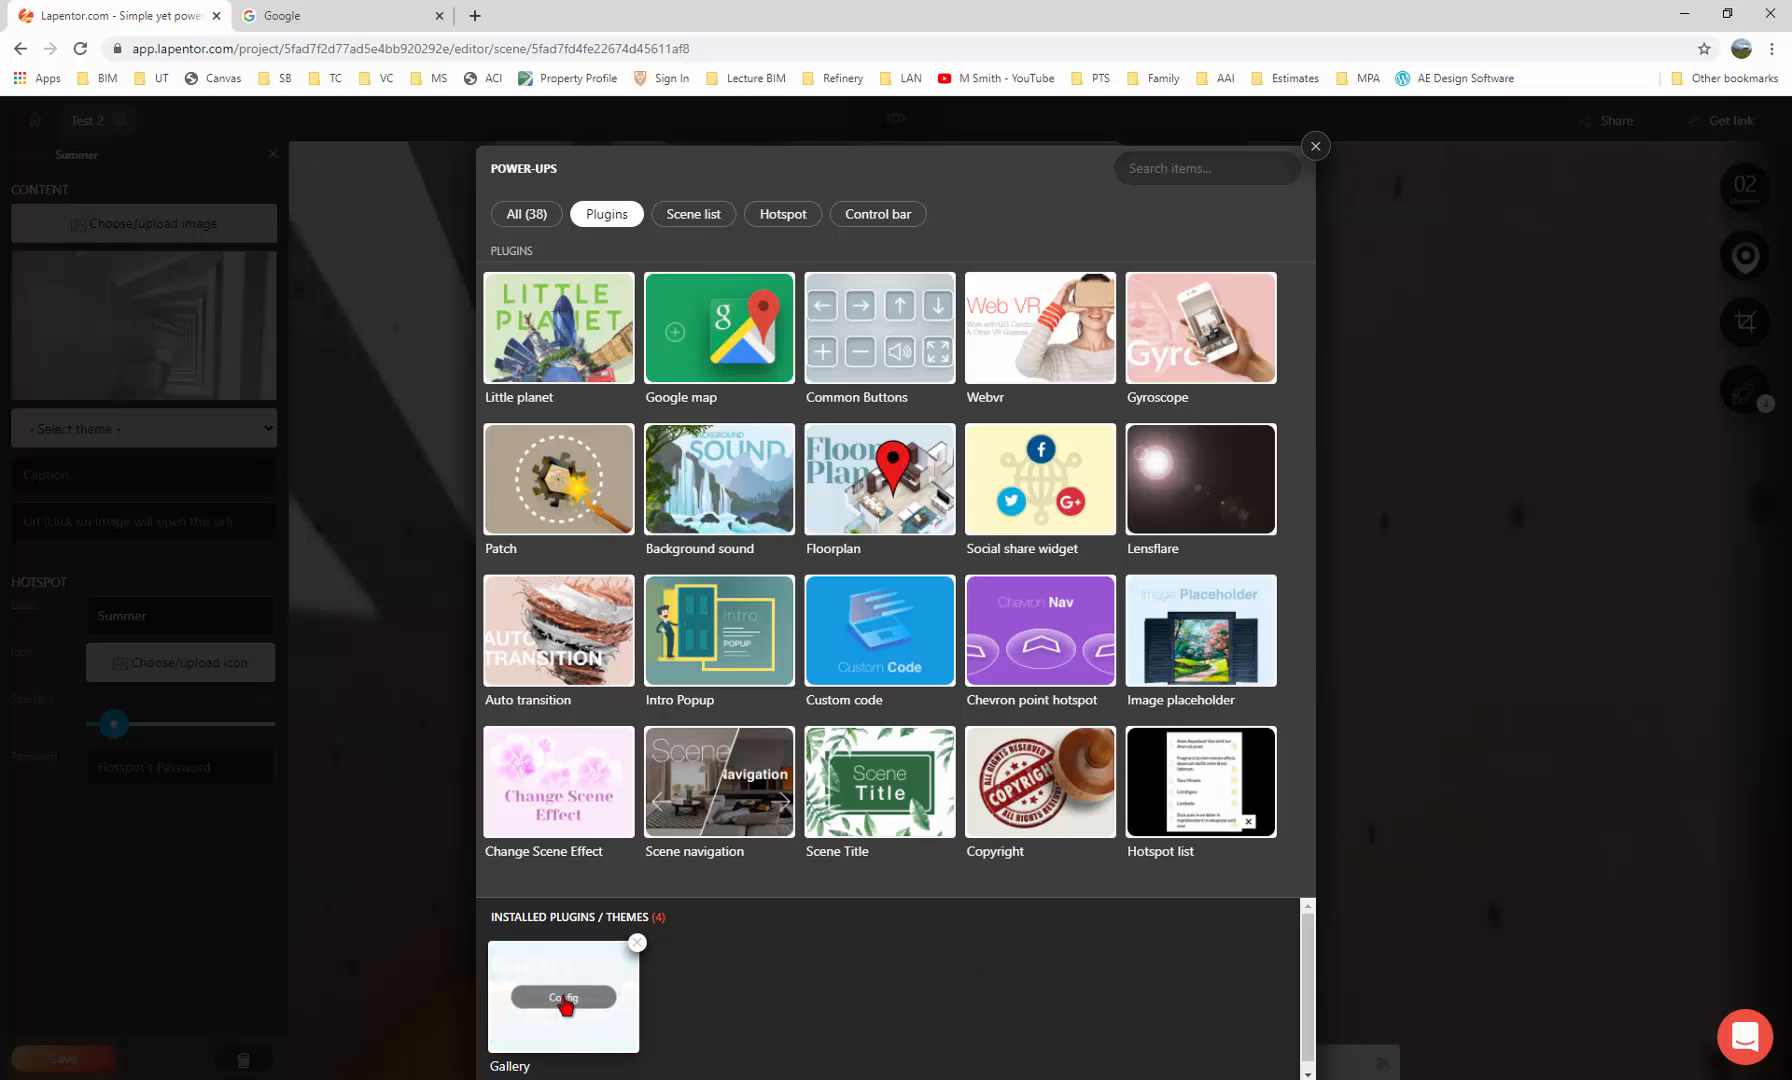
pyautogui.click(566, 1000)
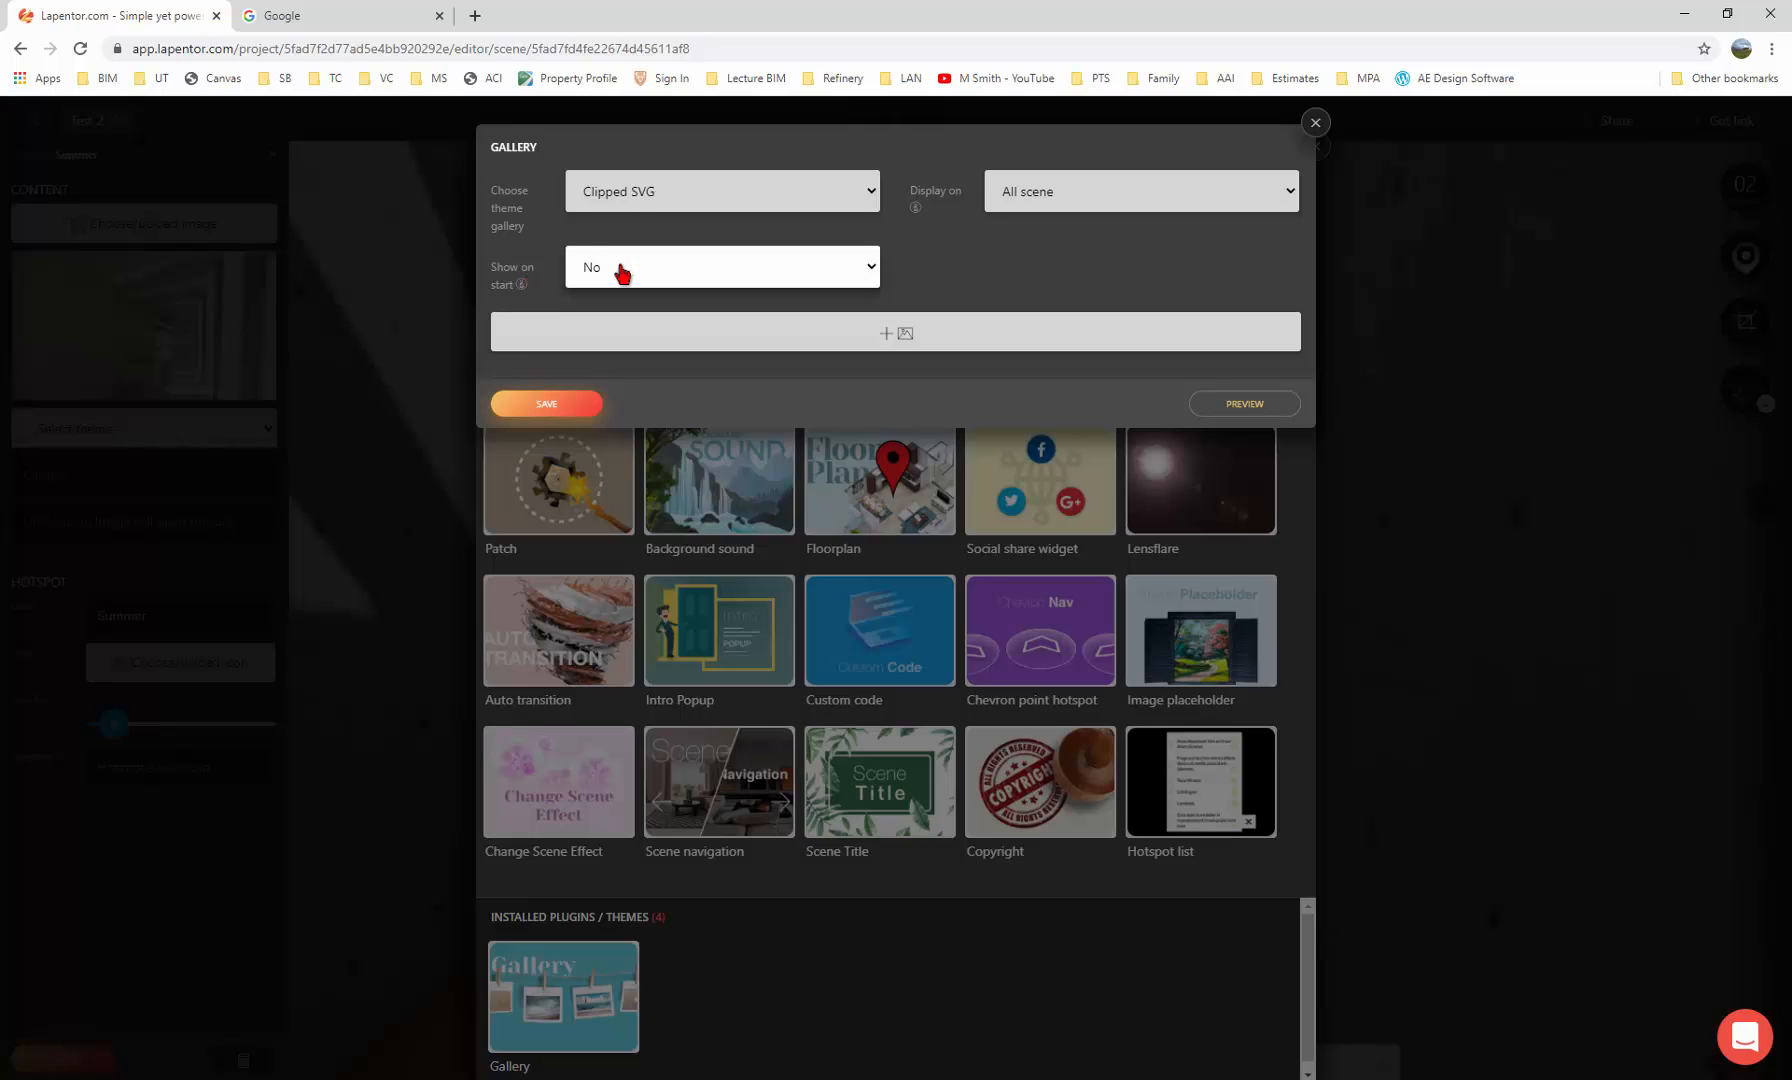
pyautogui.click(1142, 208)
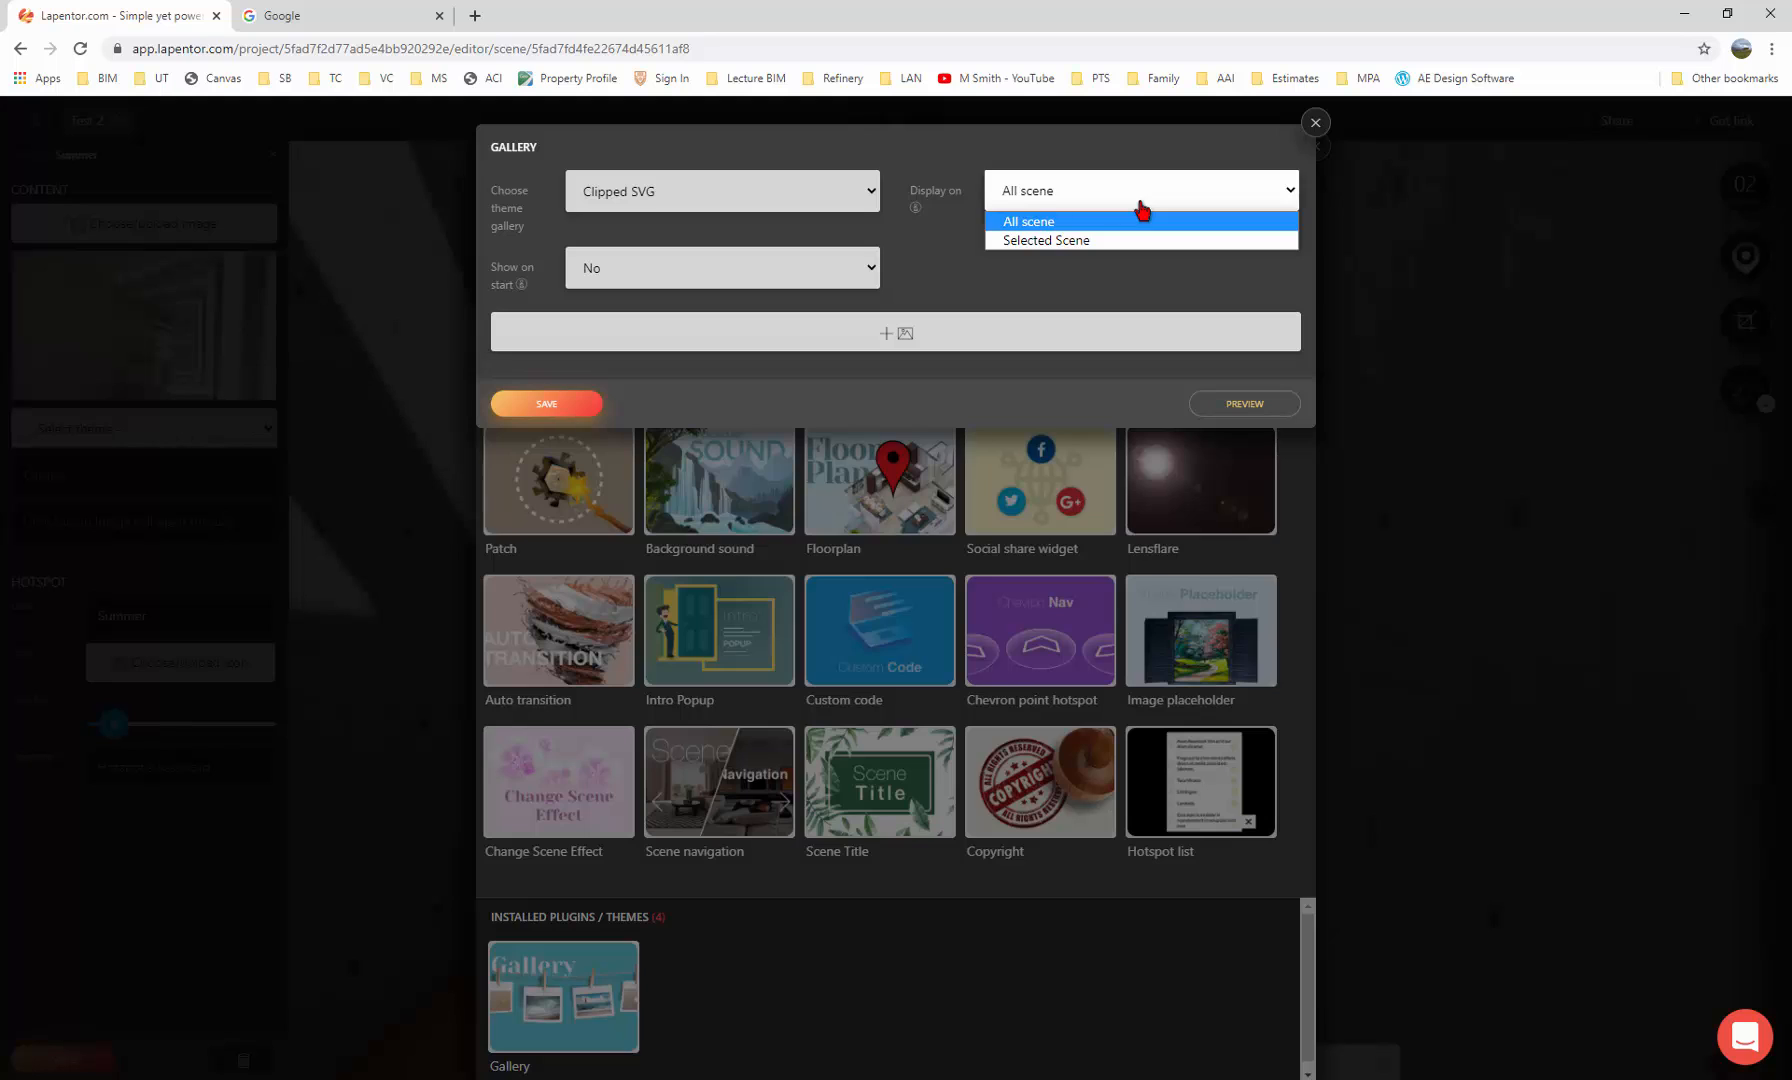
pyautogui.click(1141, 210)
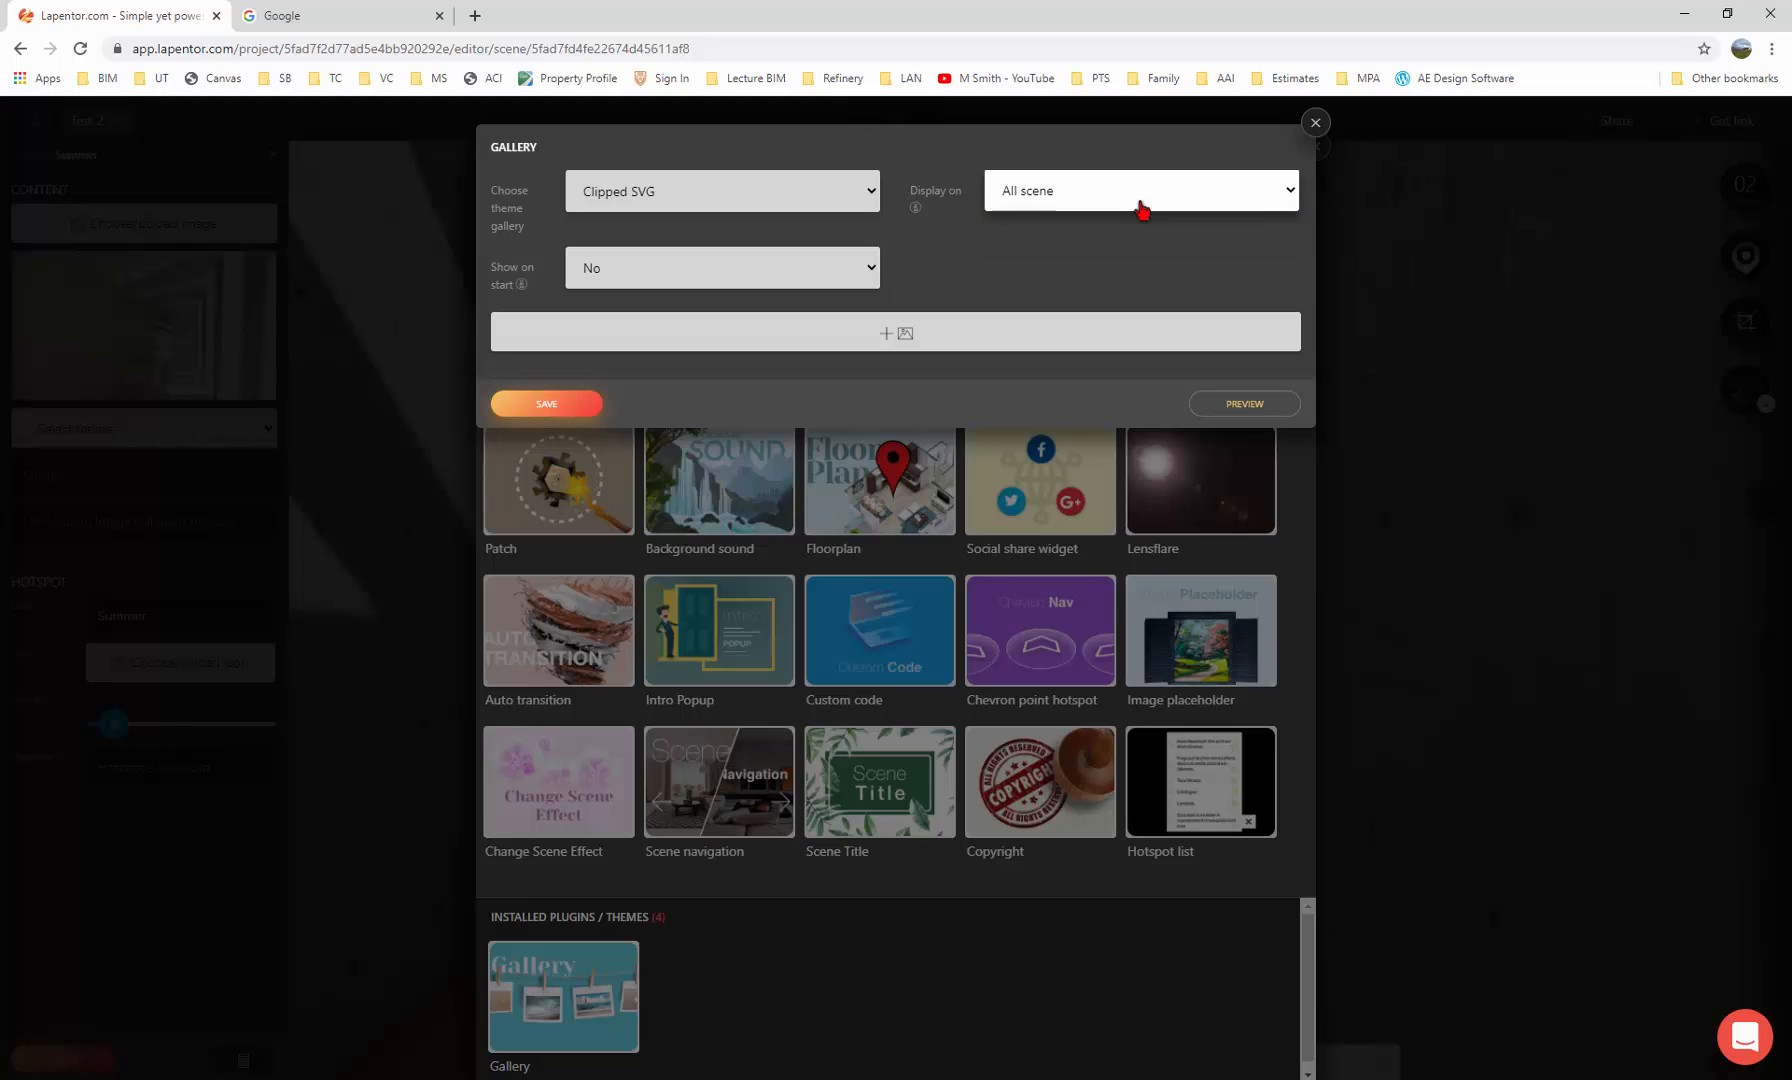
# Upload L02 Artificial.png and L02 Winter.png to the media library for the gallery
pyautogui.click(888, 336)
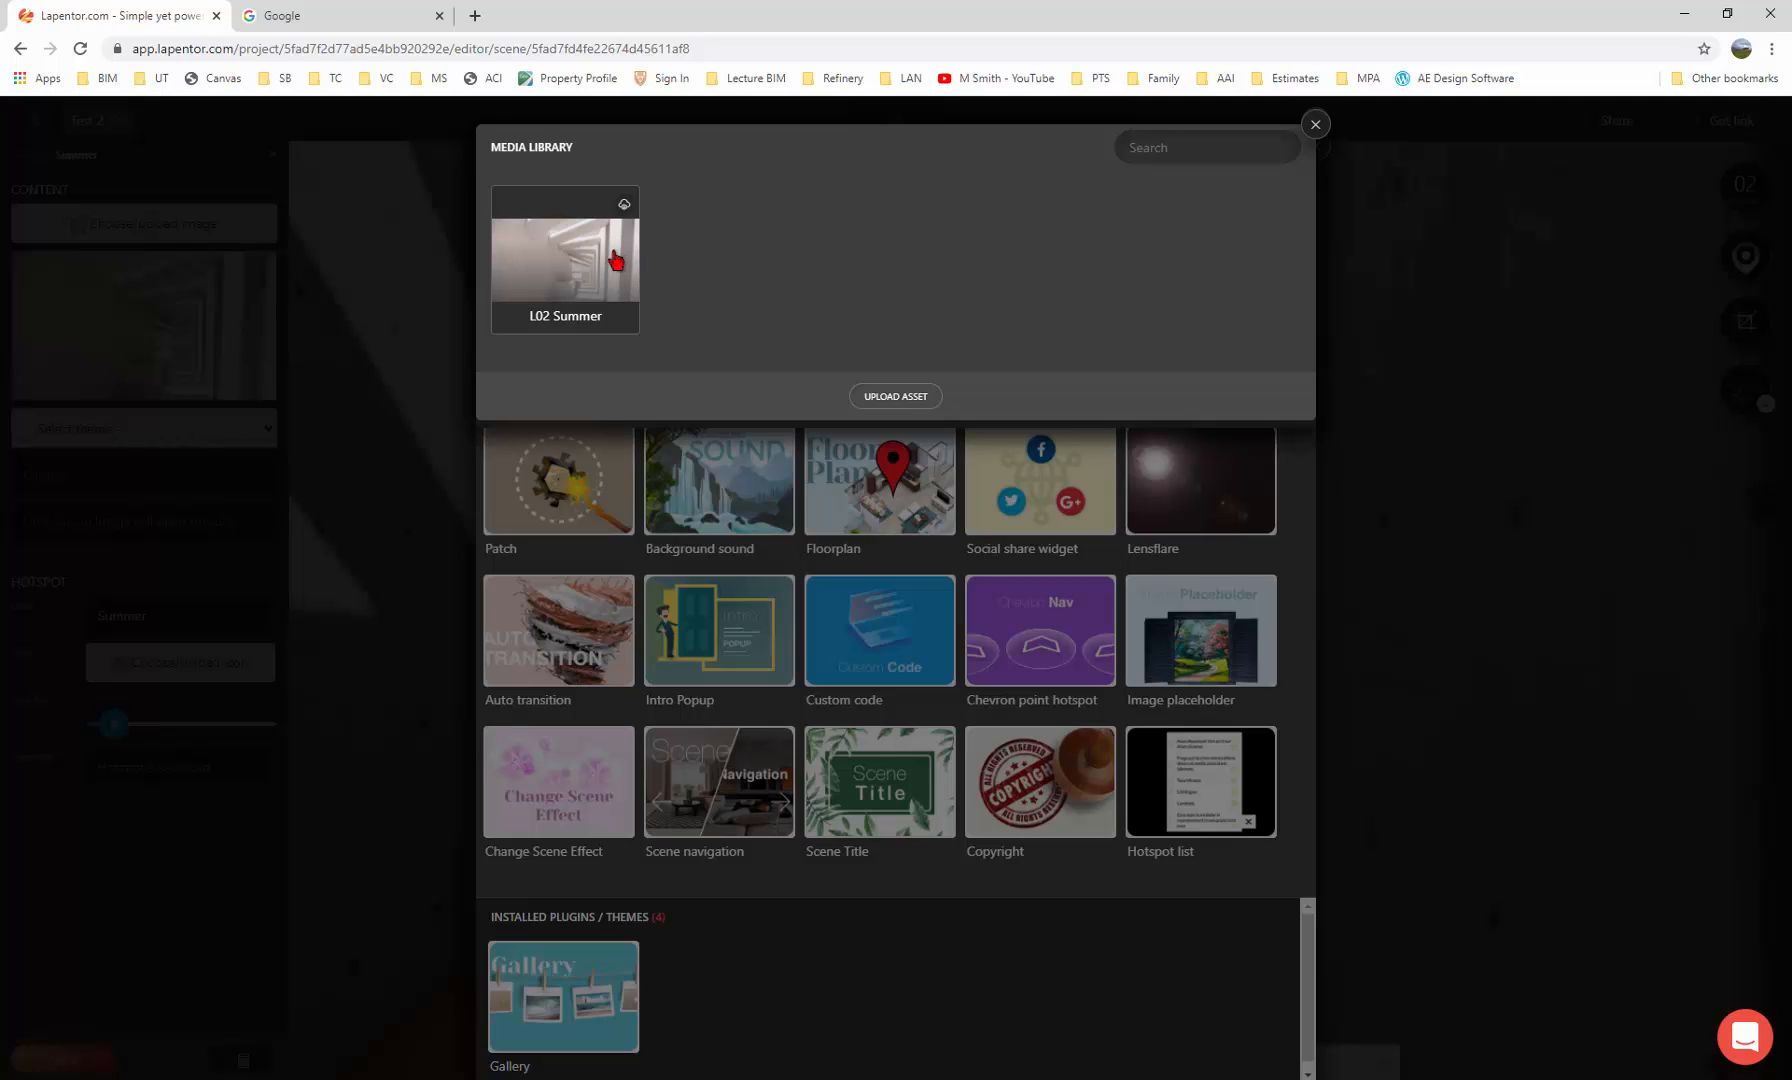
pyautogui.click(893, 398)
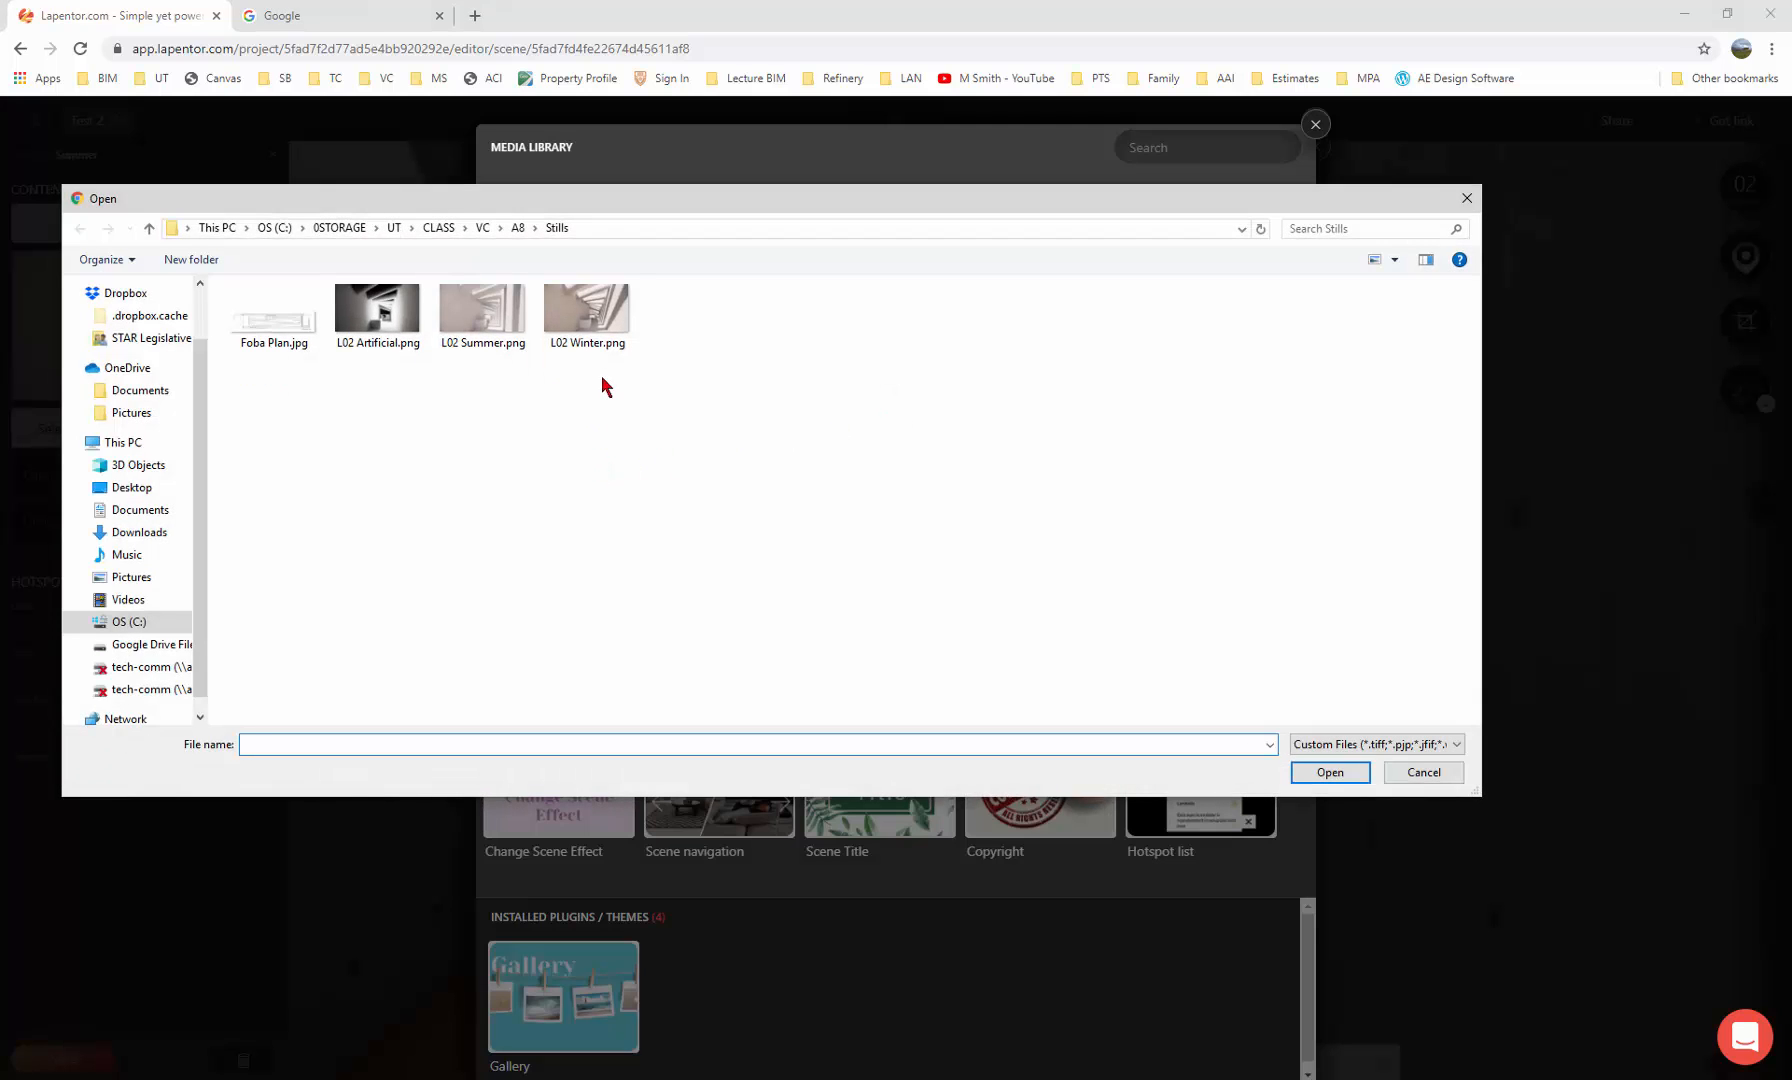
pyautogui.click(590, 325)
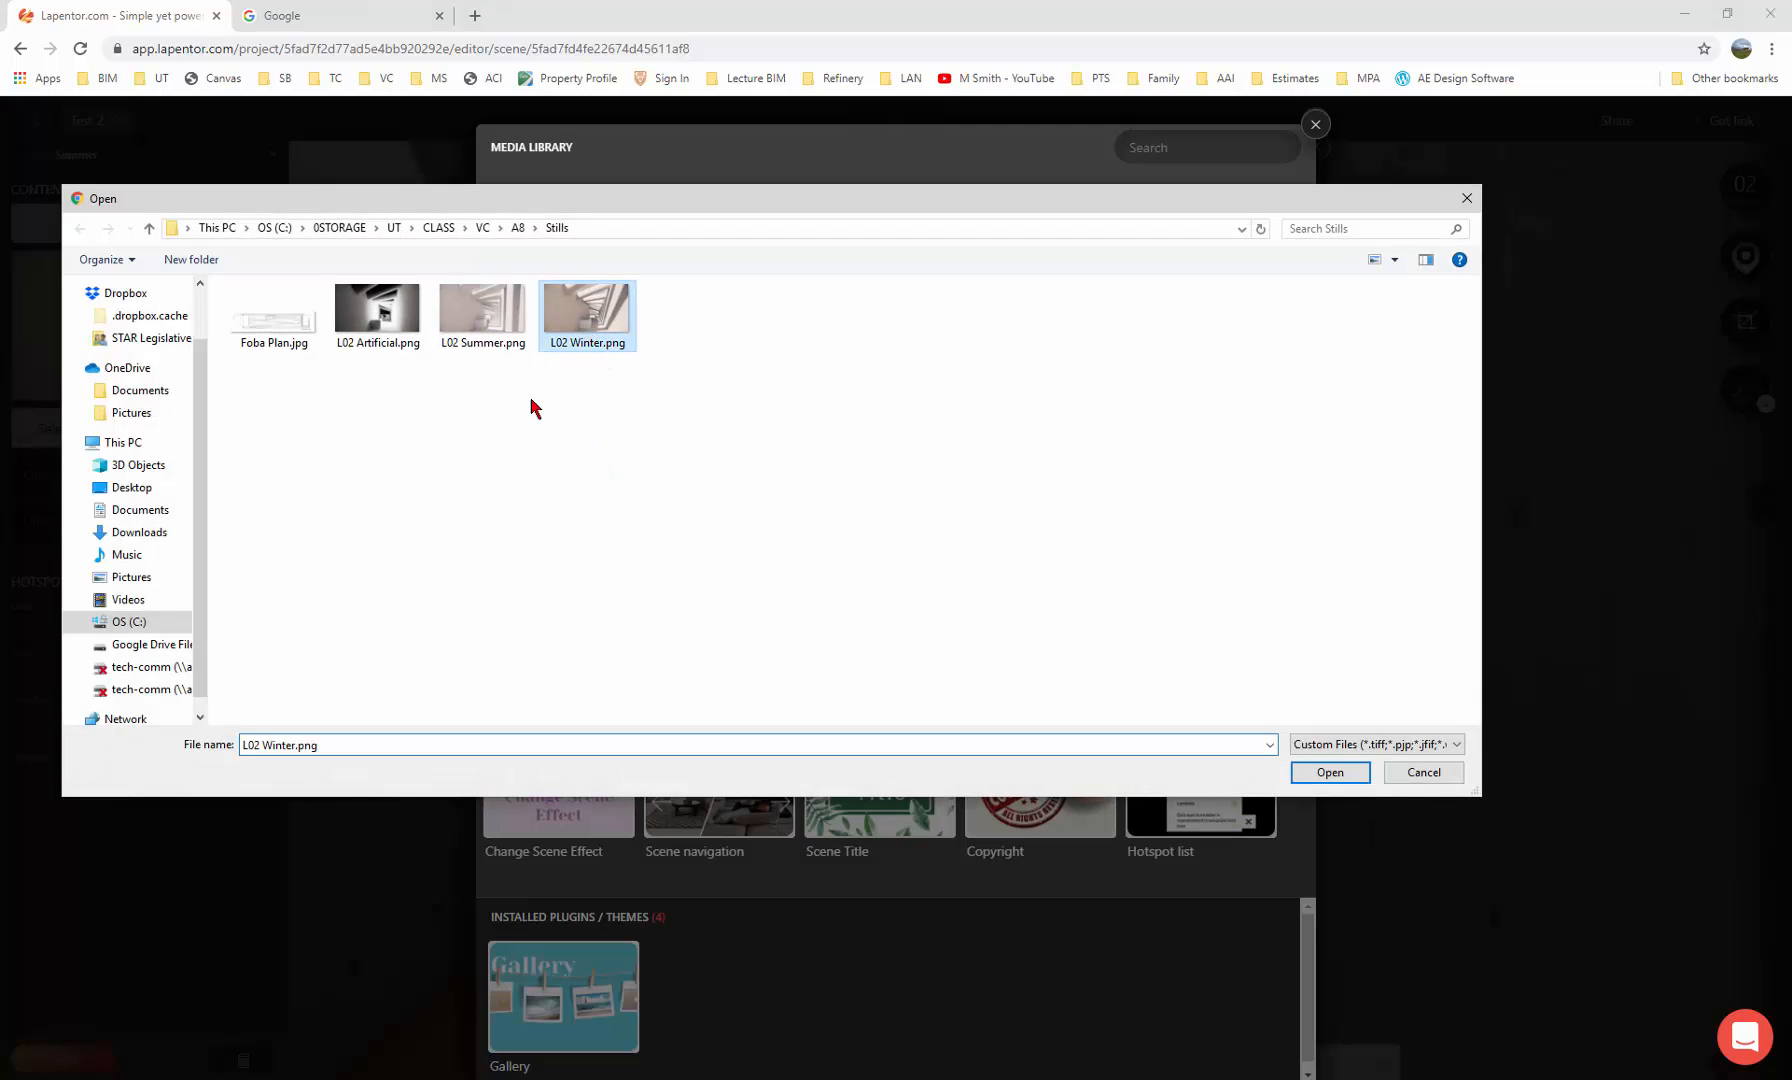
pyautogui.keyDown('ctrl'); pyautogui.click(350, 322); pyautogui.keyUp('ctrl')
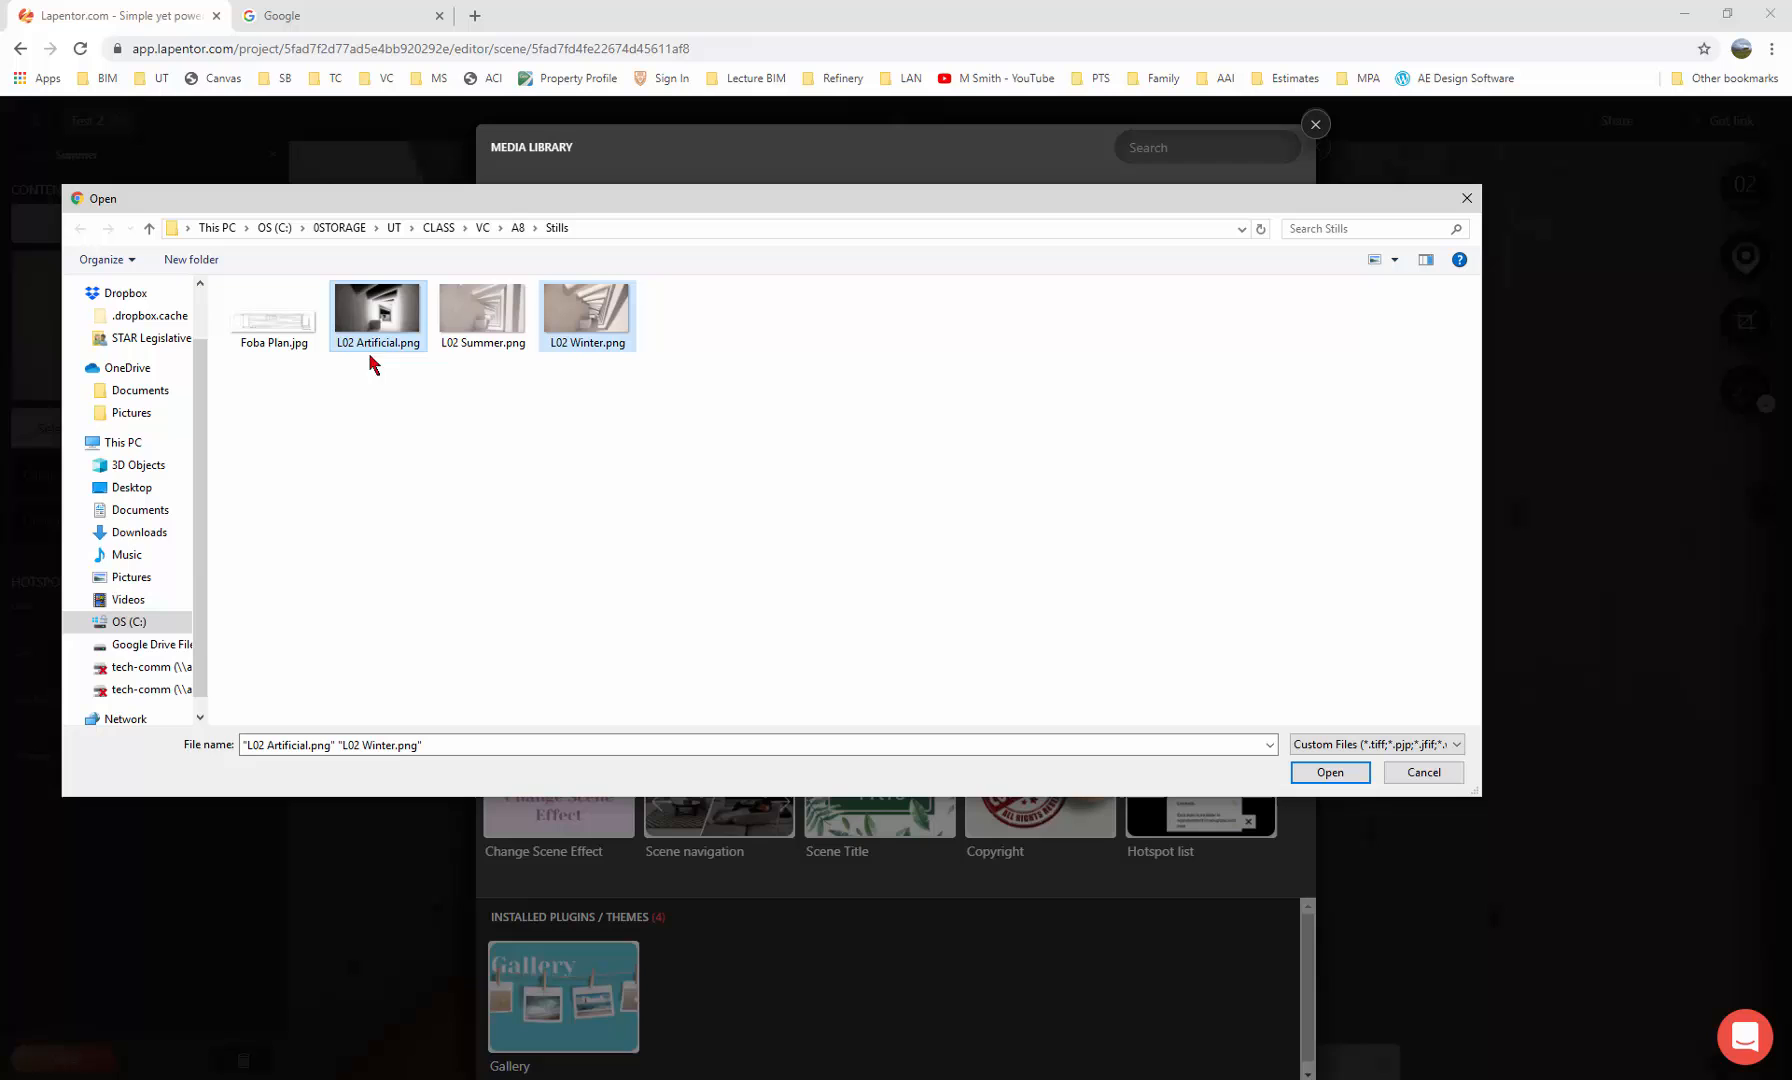
pyautogui.click(1330, 772)
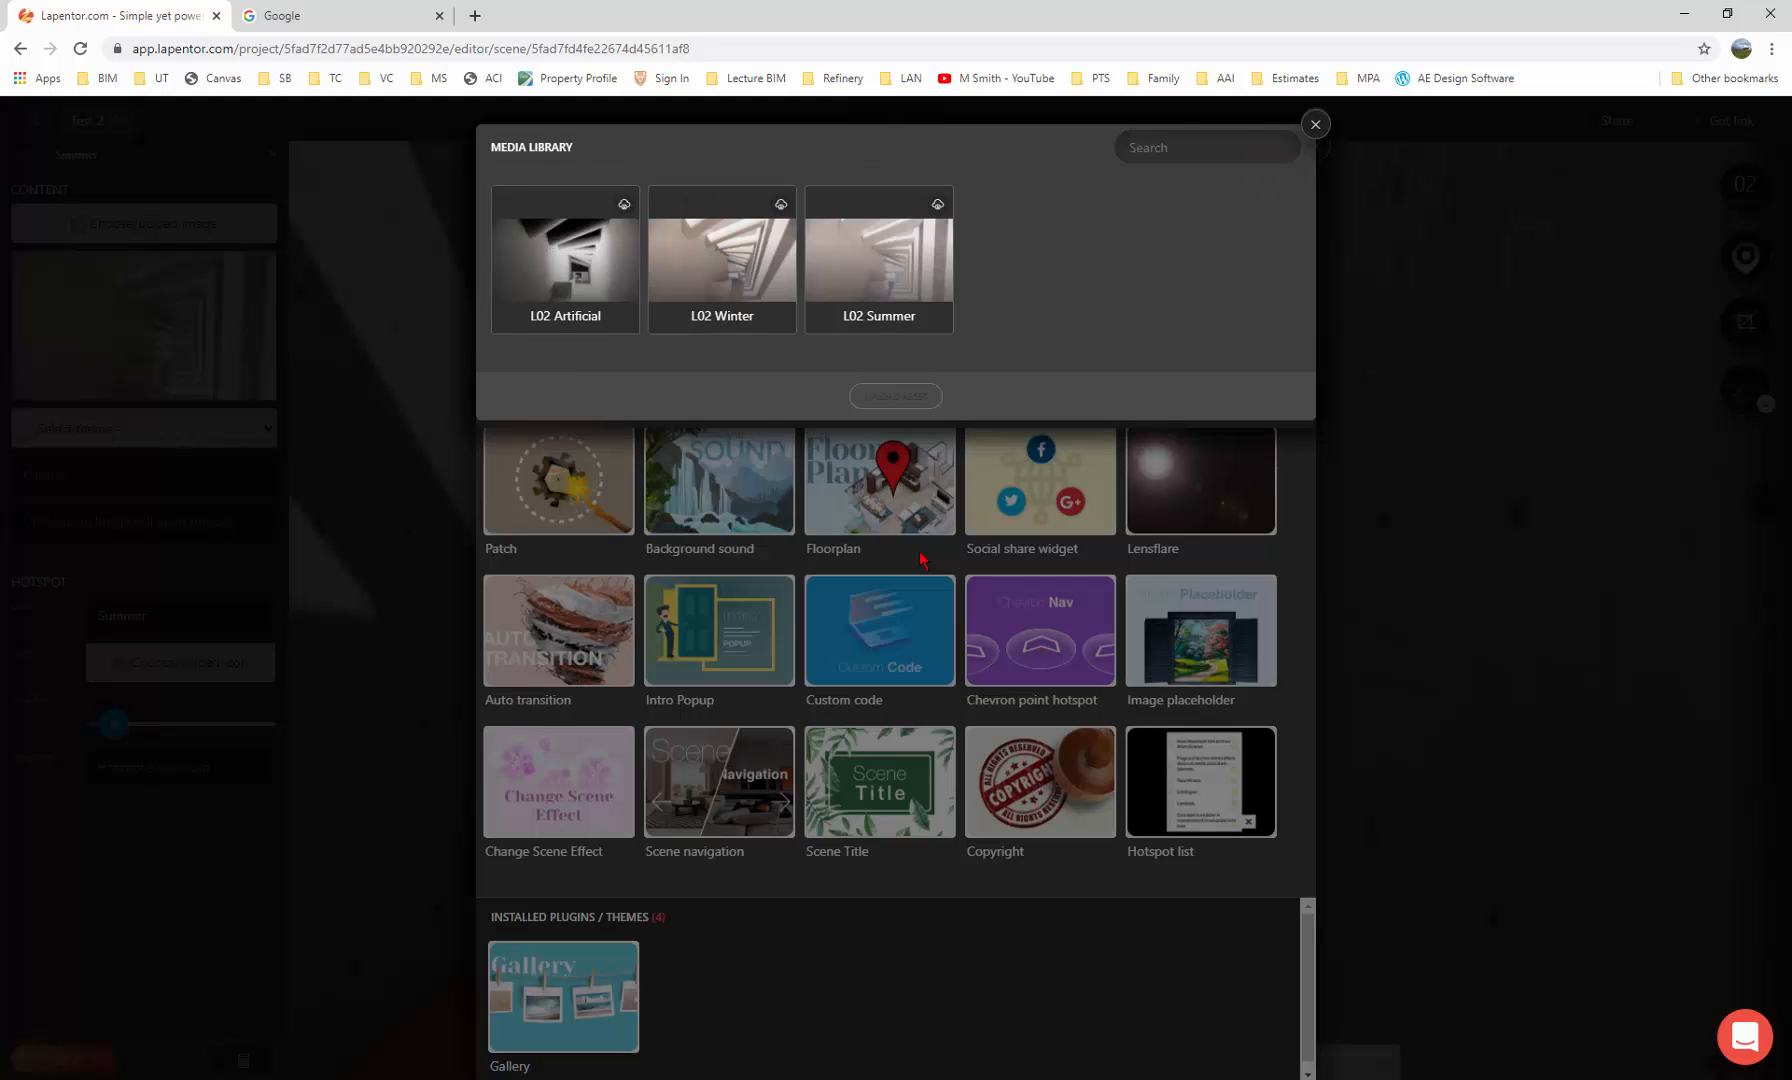
# Add the L02 Artificial, L02 Winter and L02 Summer images to the gallery and save its configuration
pyautogui.moveTo(880, 274); pyautogui.dragTo(698, 280)
pyautogui.click(552, 262)
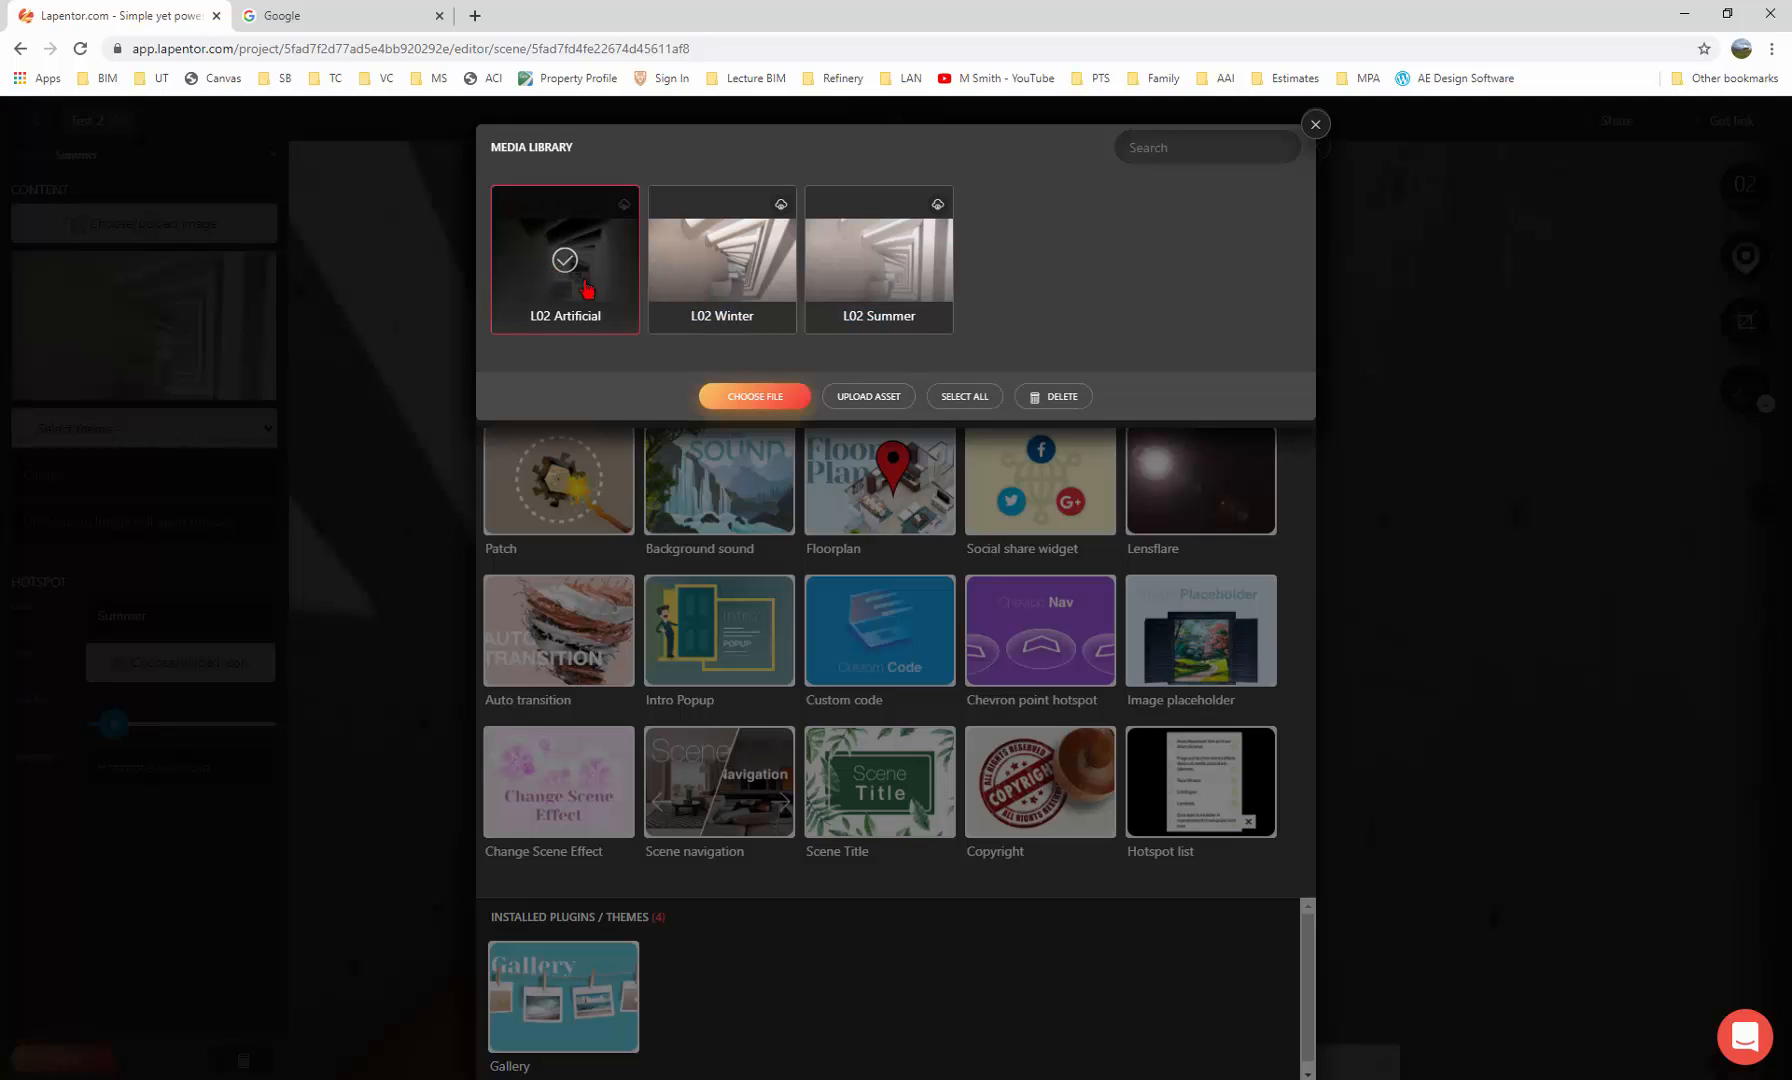
pyautogui.moveTo(586, 287); pyautogui.dragTo(727, 291)
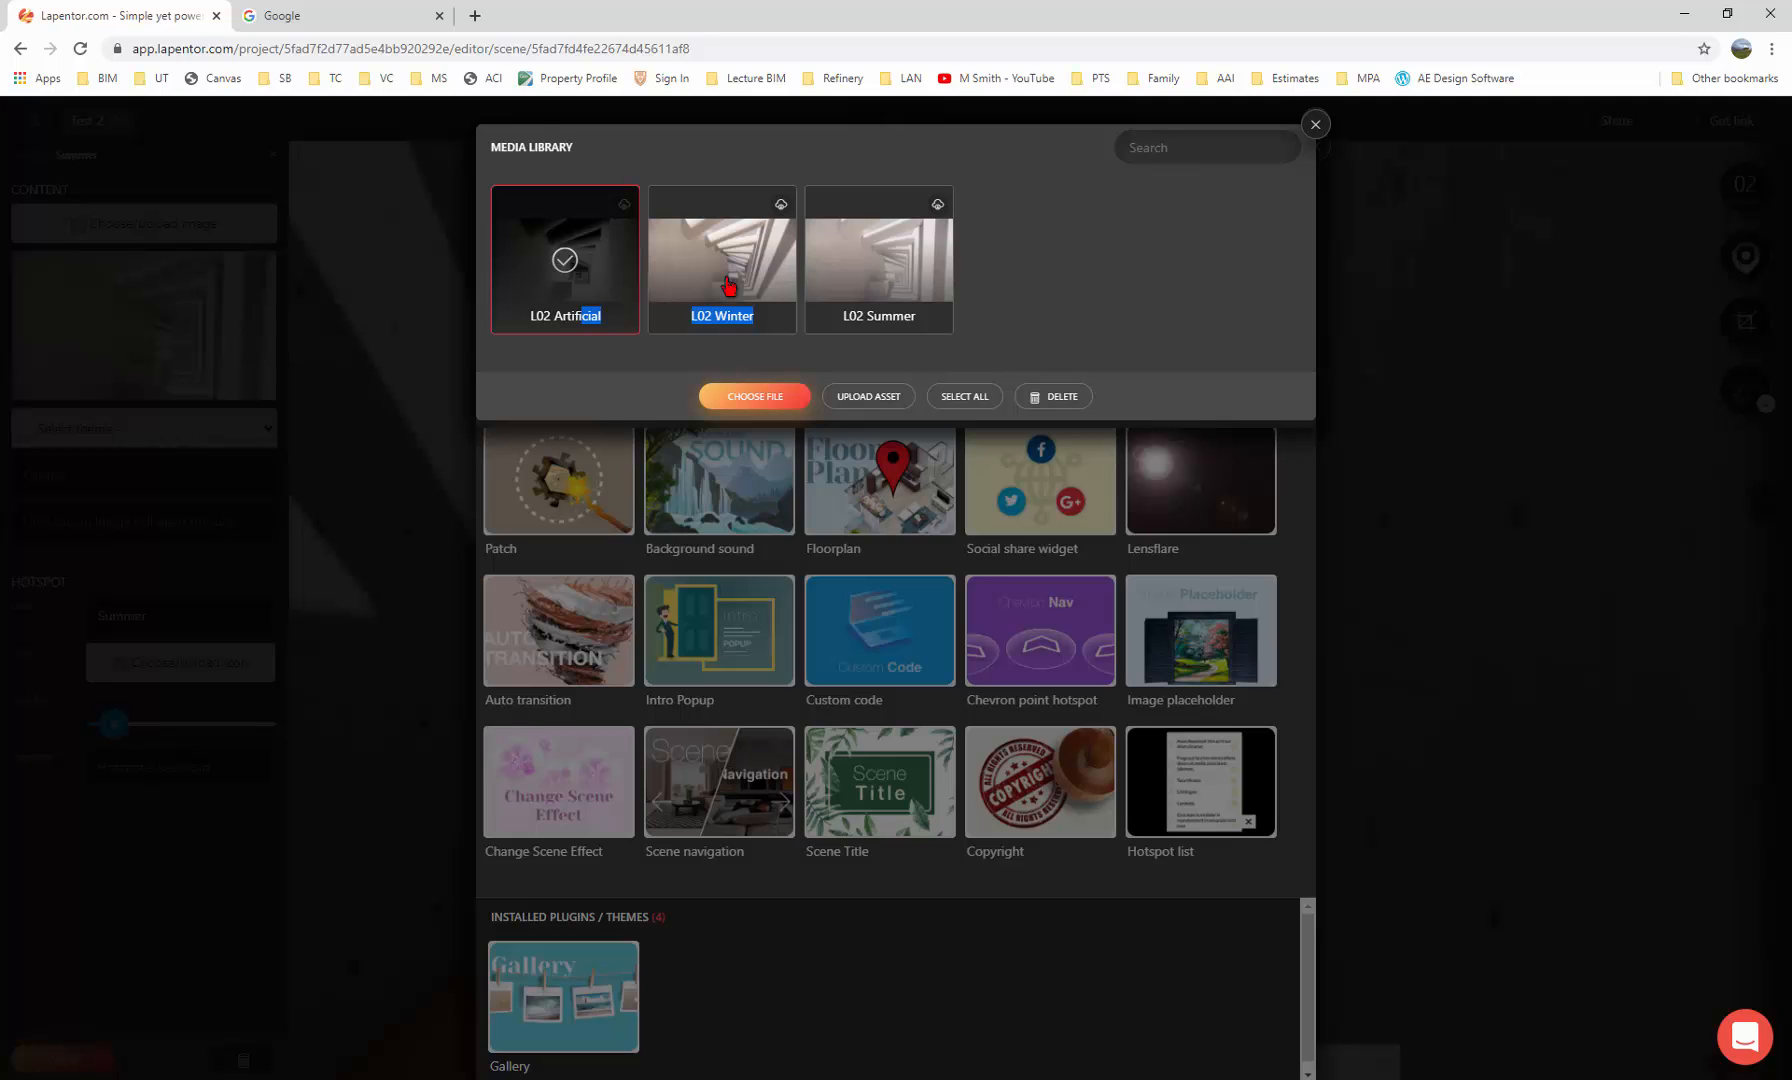
pyautogui.moveTo(727, 291); pyautogui.dragTo(731, 287)
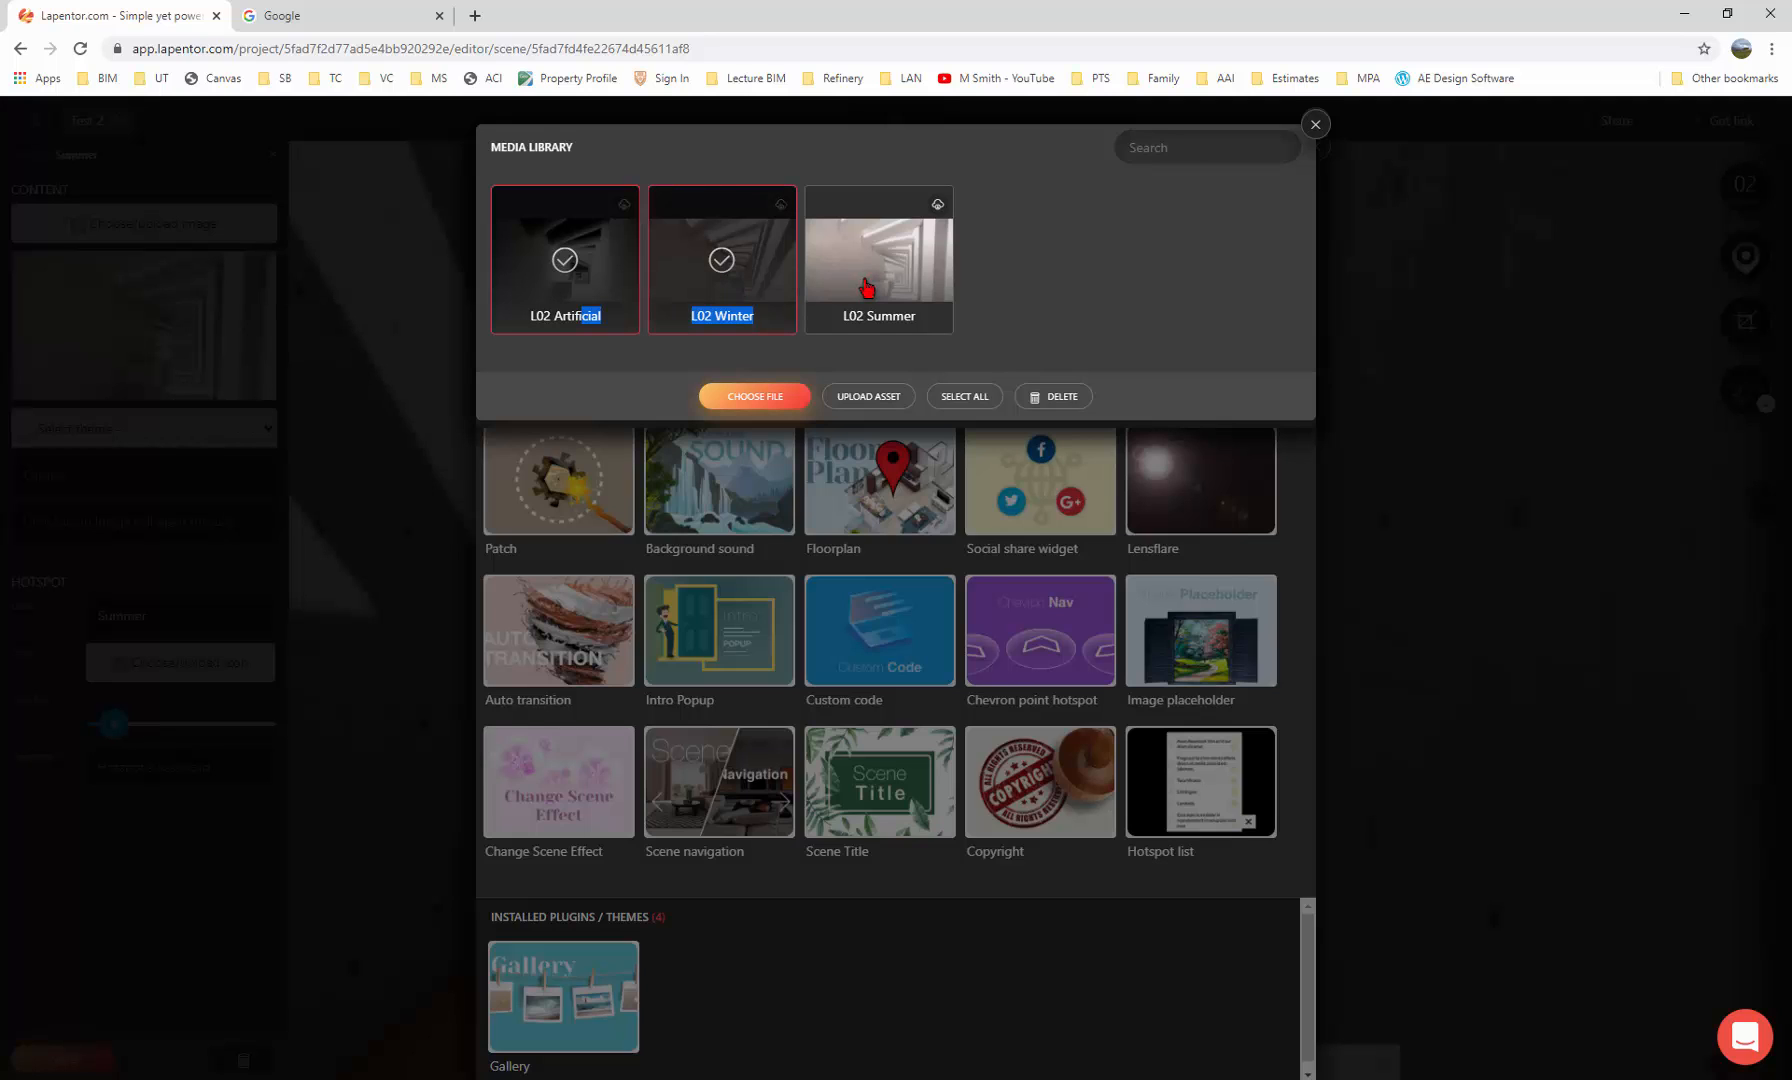
pyautogui.click(848, 290)
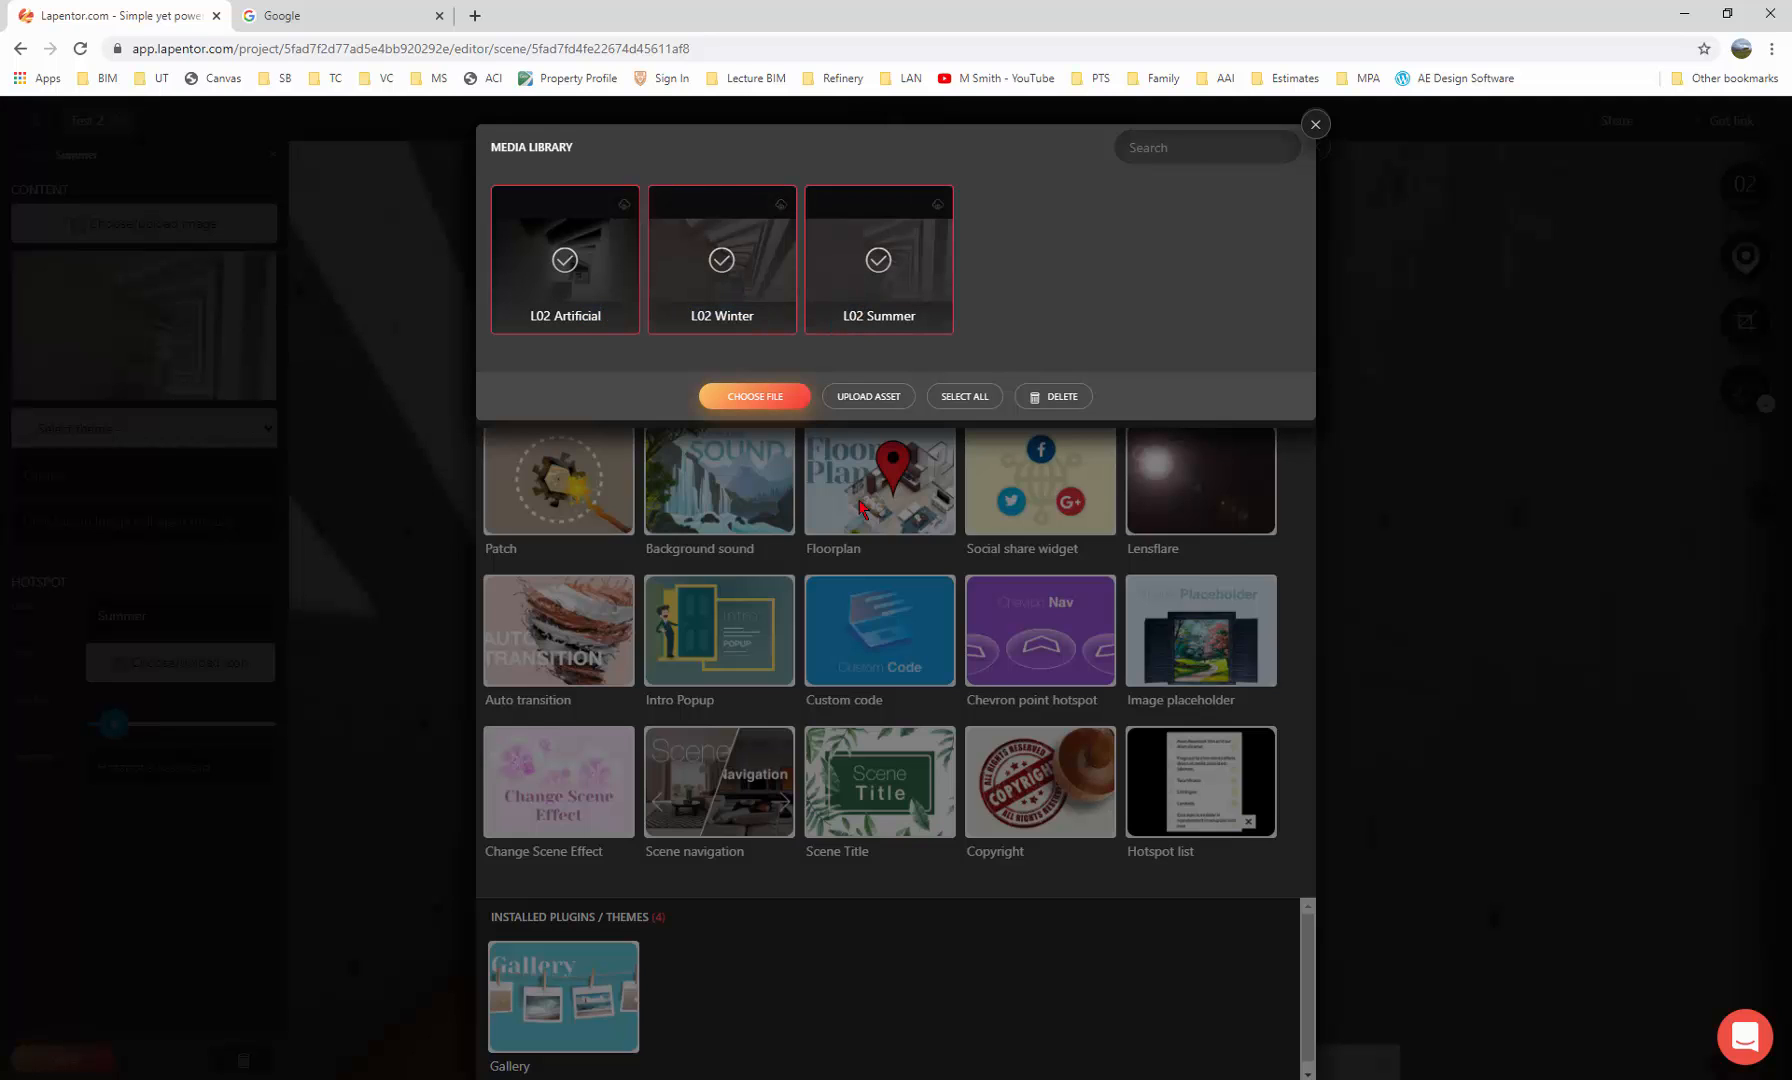
pyautogui.click(759, 402)
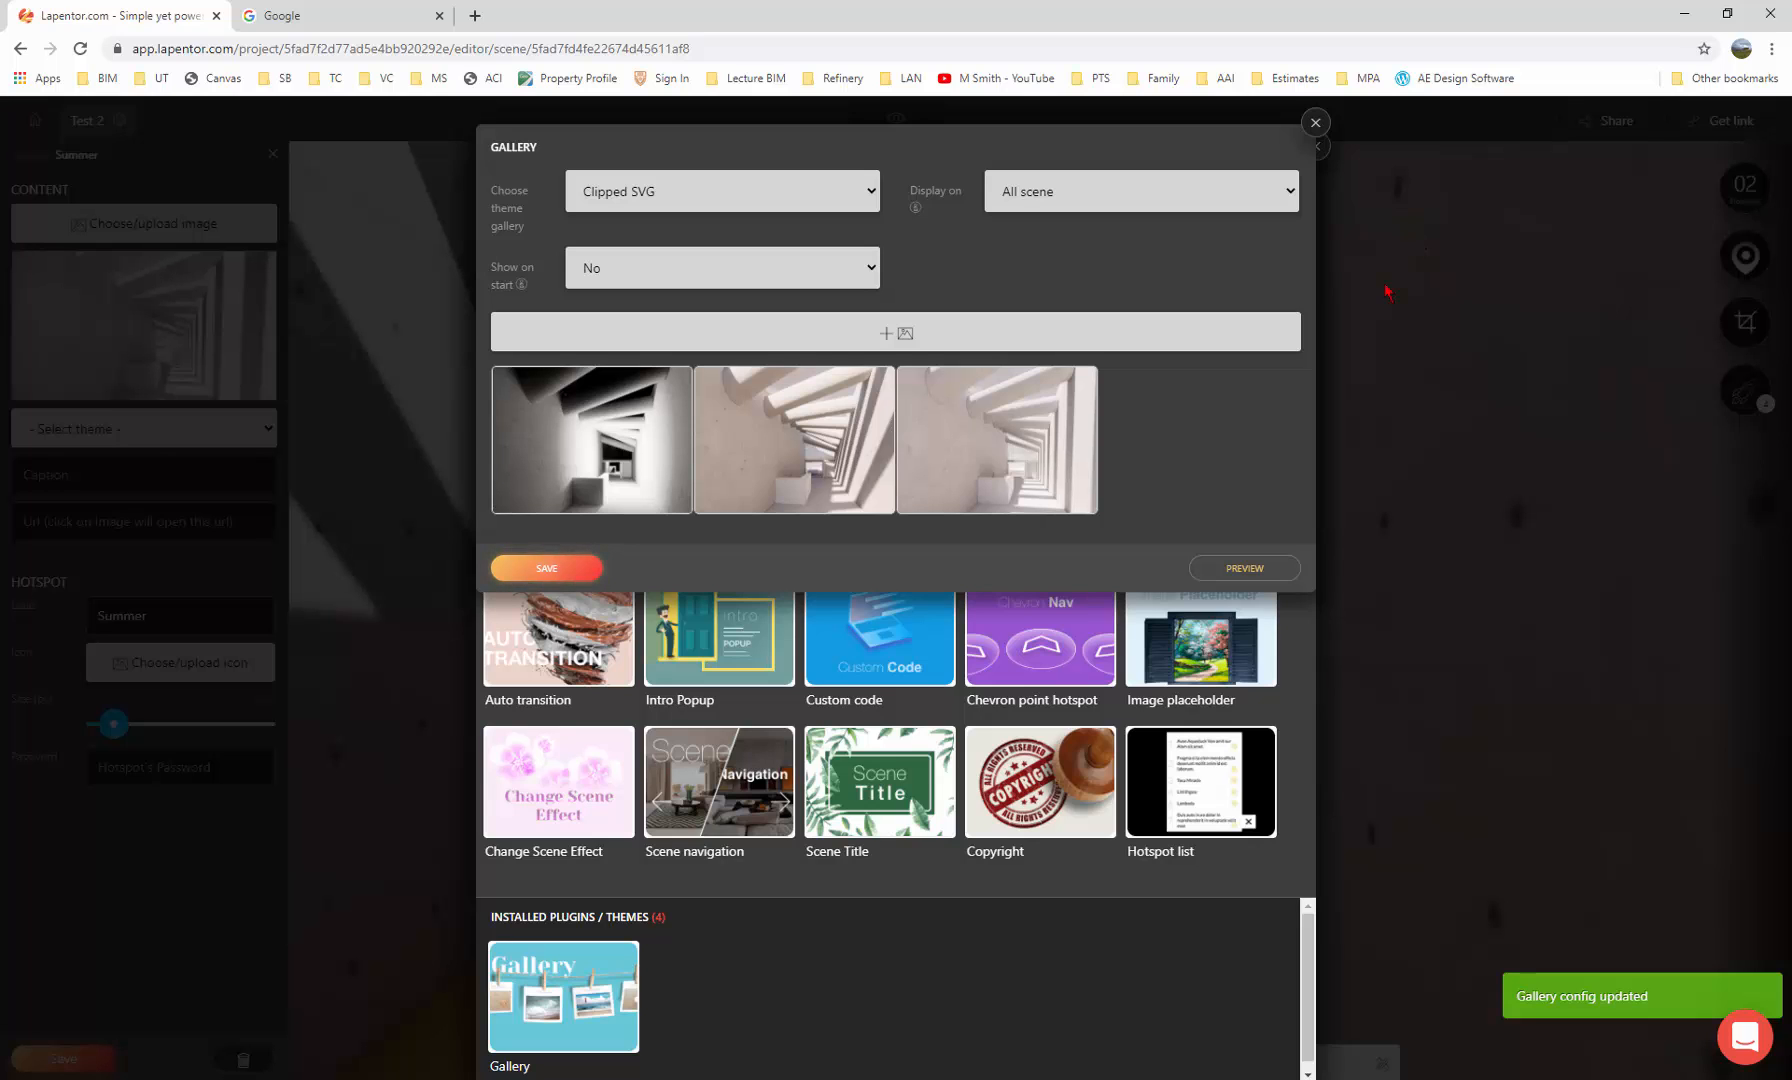
# Preview the tour, browse through all three images in the Clipped SVG gallery, and close the gallery and the preview
pyautogui.click(1246, 569)
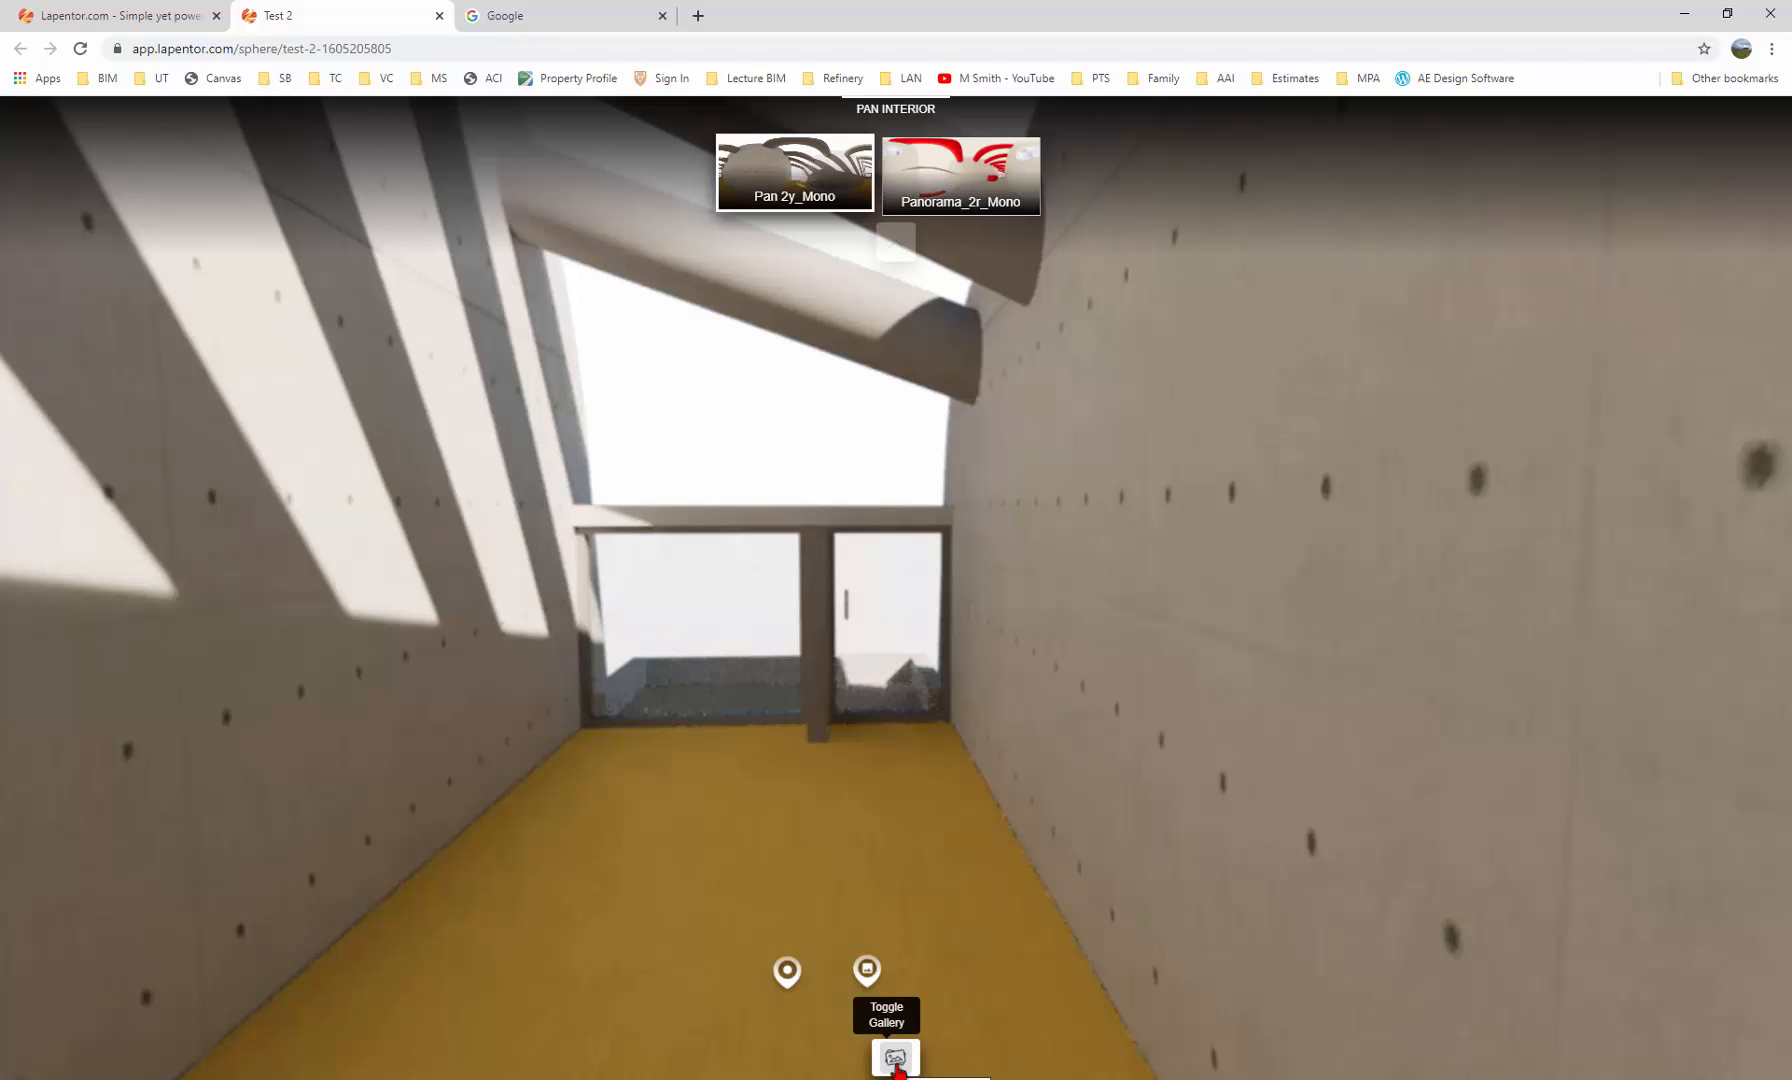
pyautogui.click(896, 1062)
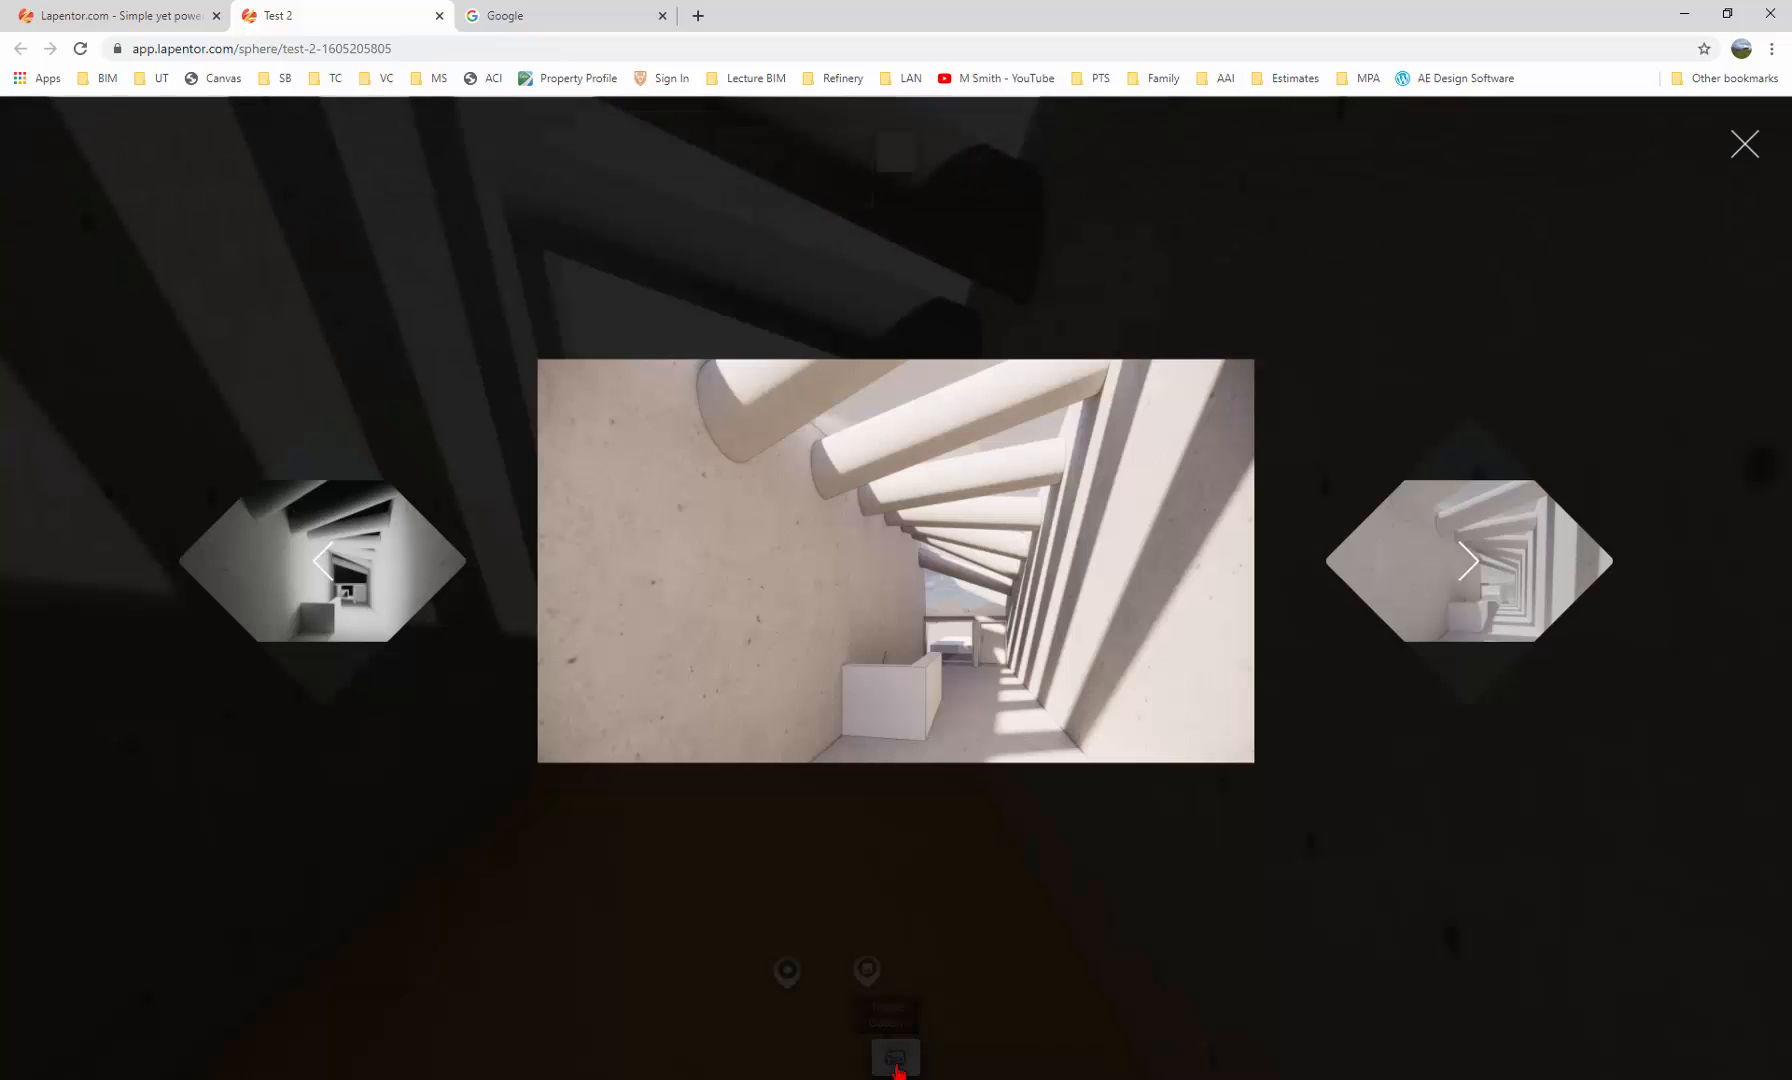
pyautogui.click(1476, 566)
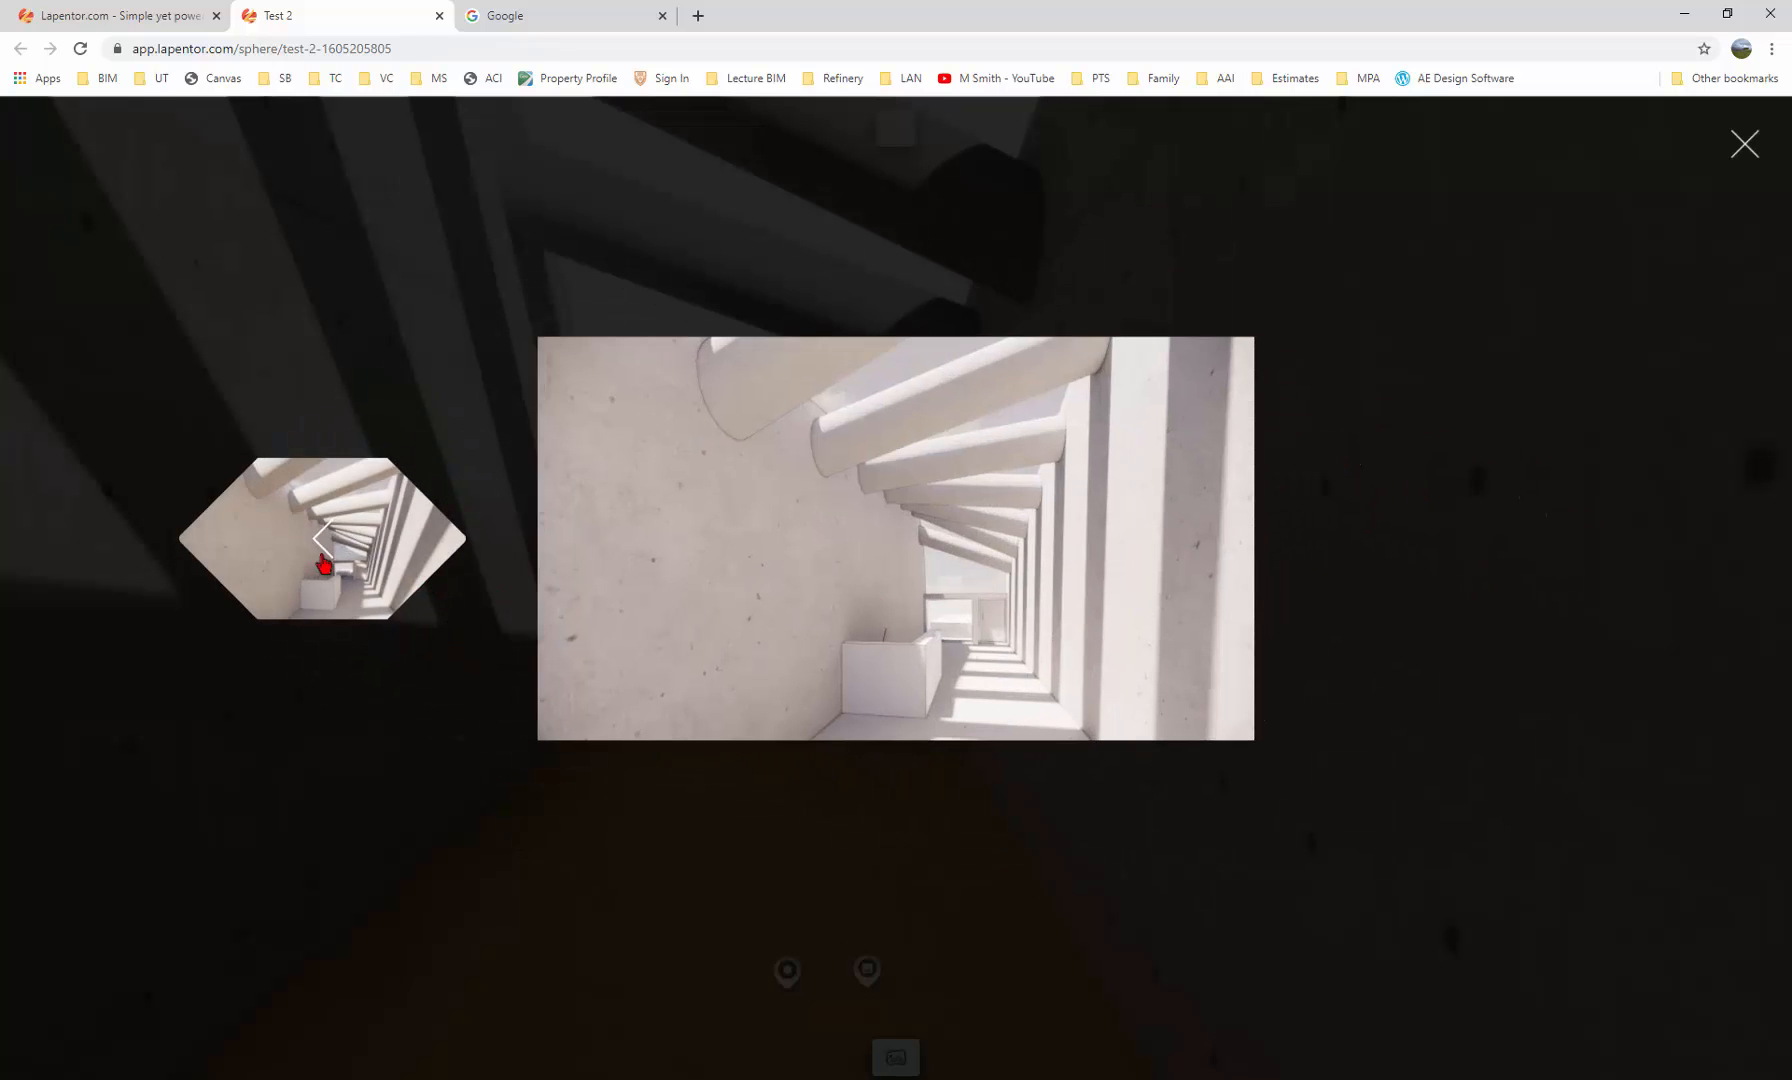
pyautogui.click(326, 562)
pyautogui.click(330, 558)
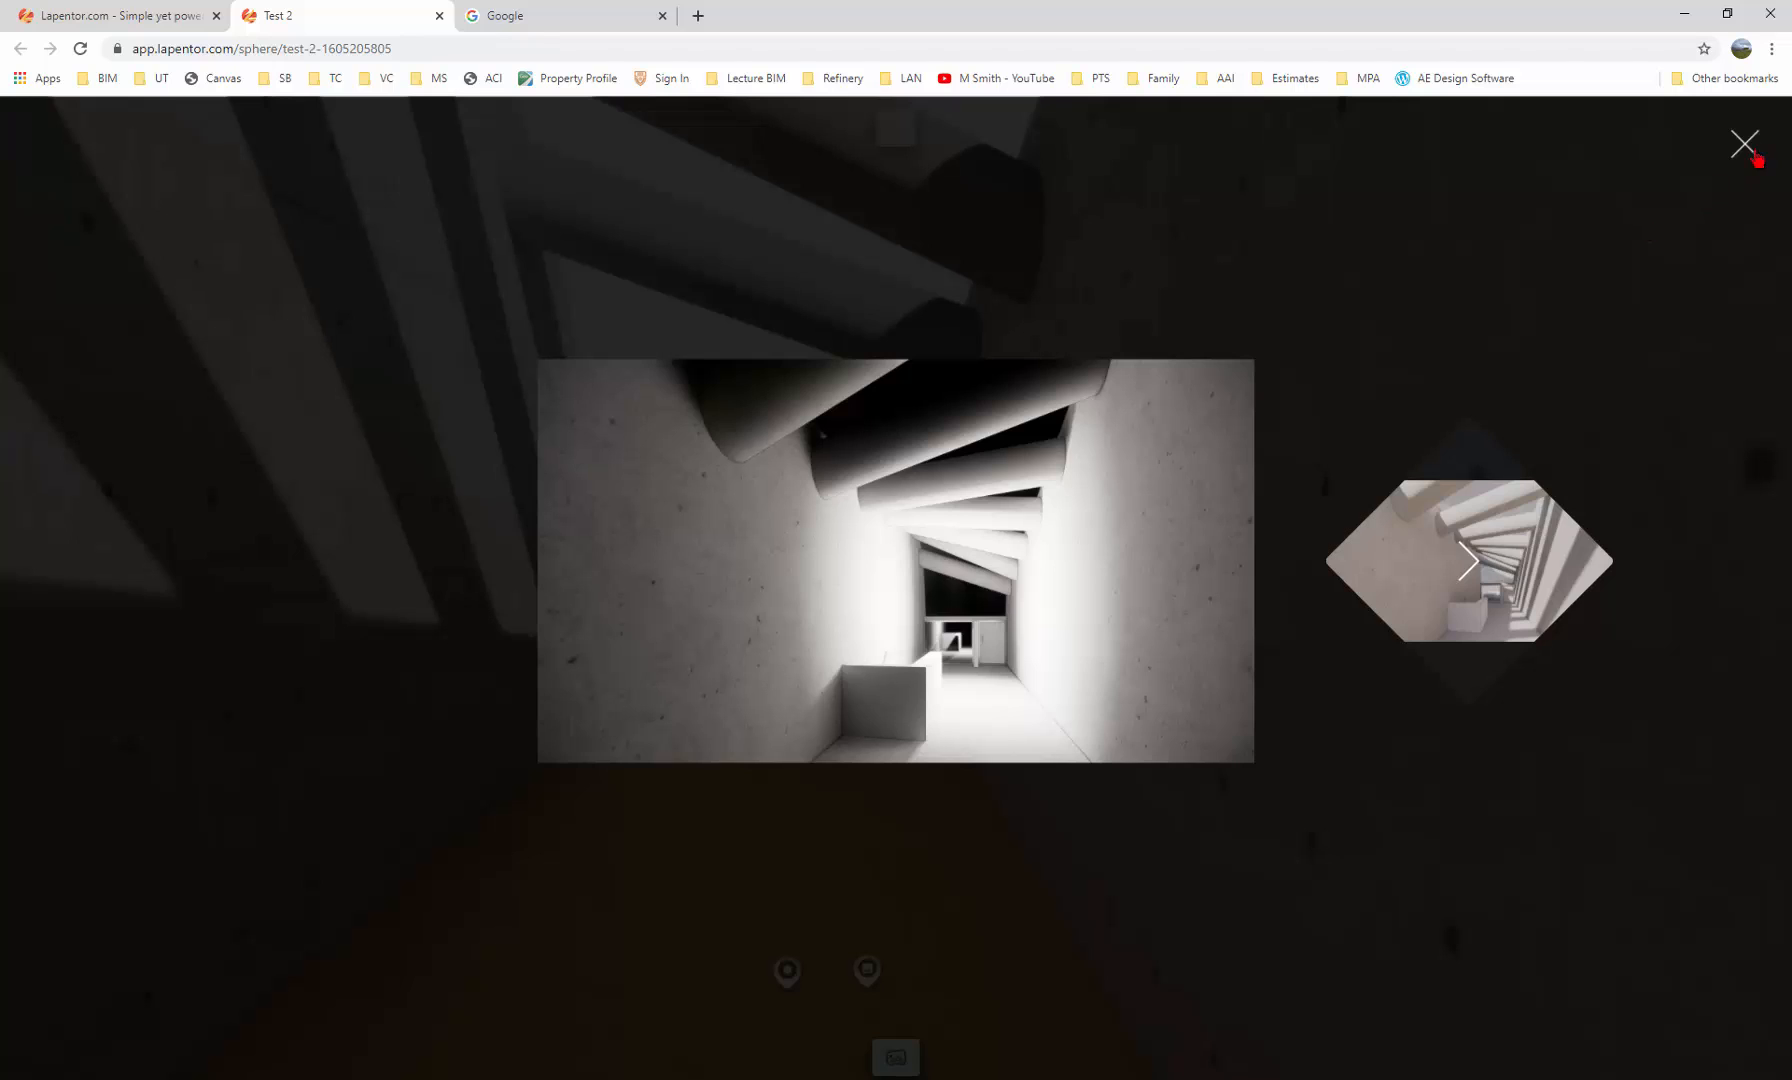
pyautogui.click(1745, 145)
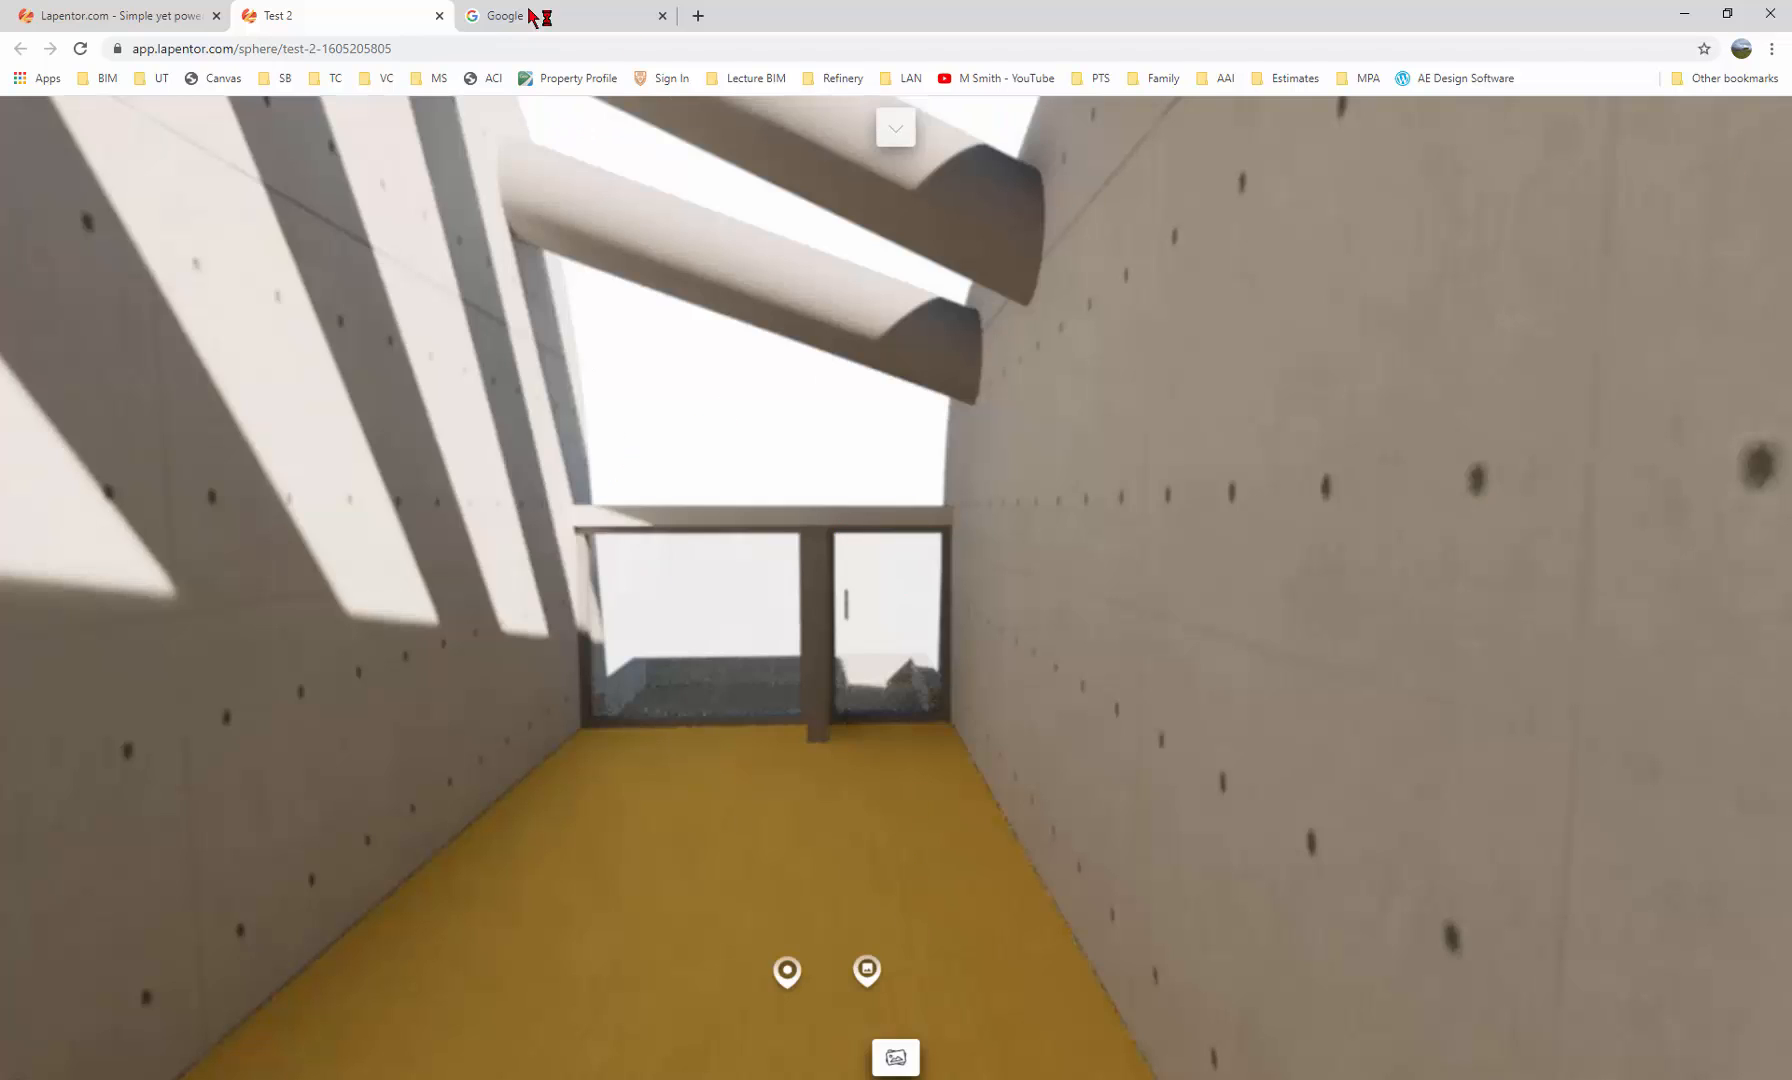
pyautogui.click(439, 16)
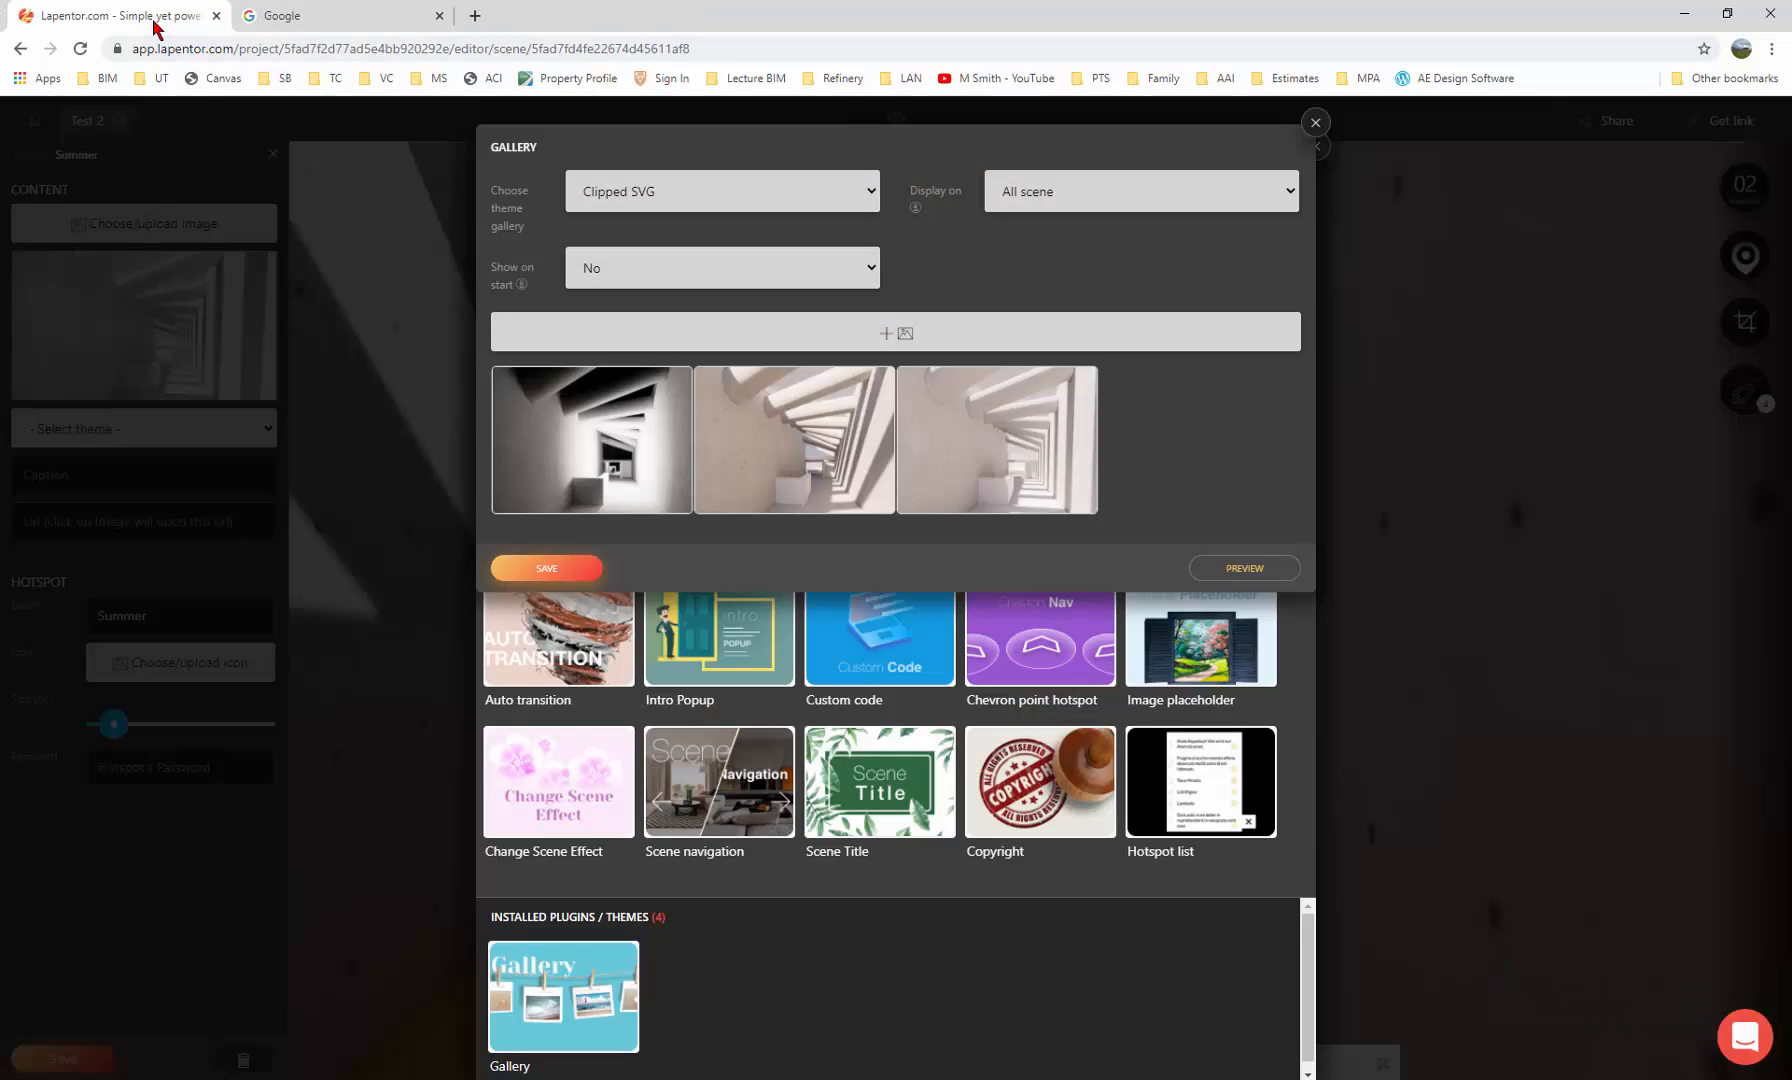
# Reopen the installed Gallery plugin's configuration, change the gallery theme to Fancy, and save it
pyautogui.click(1316, 124)
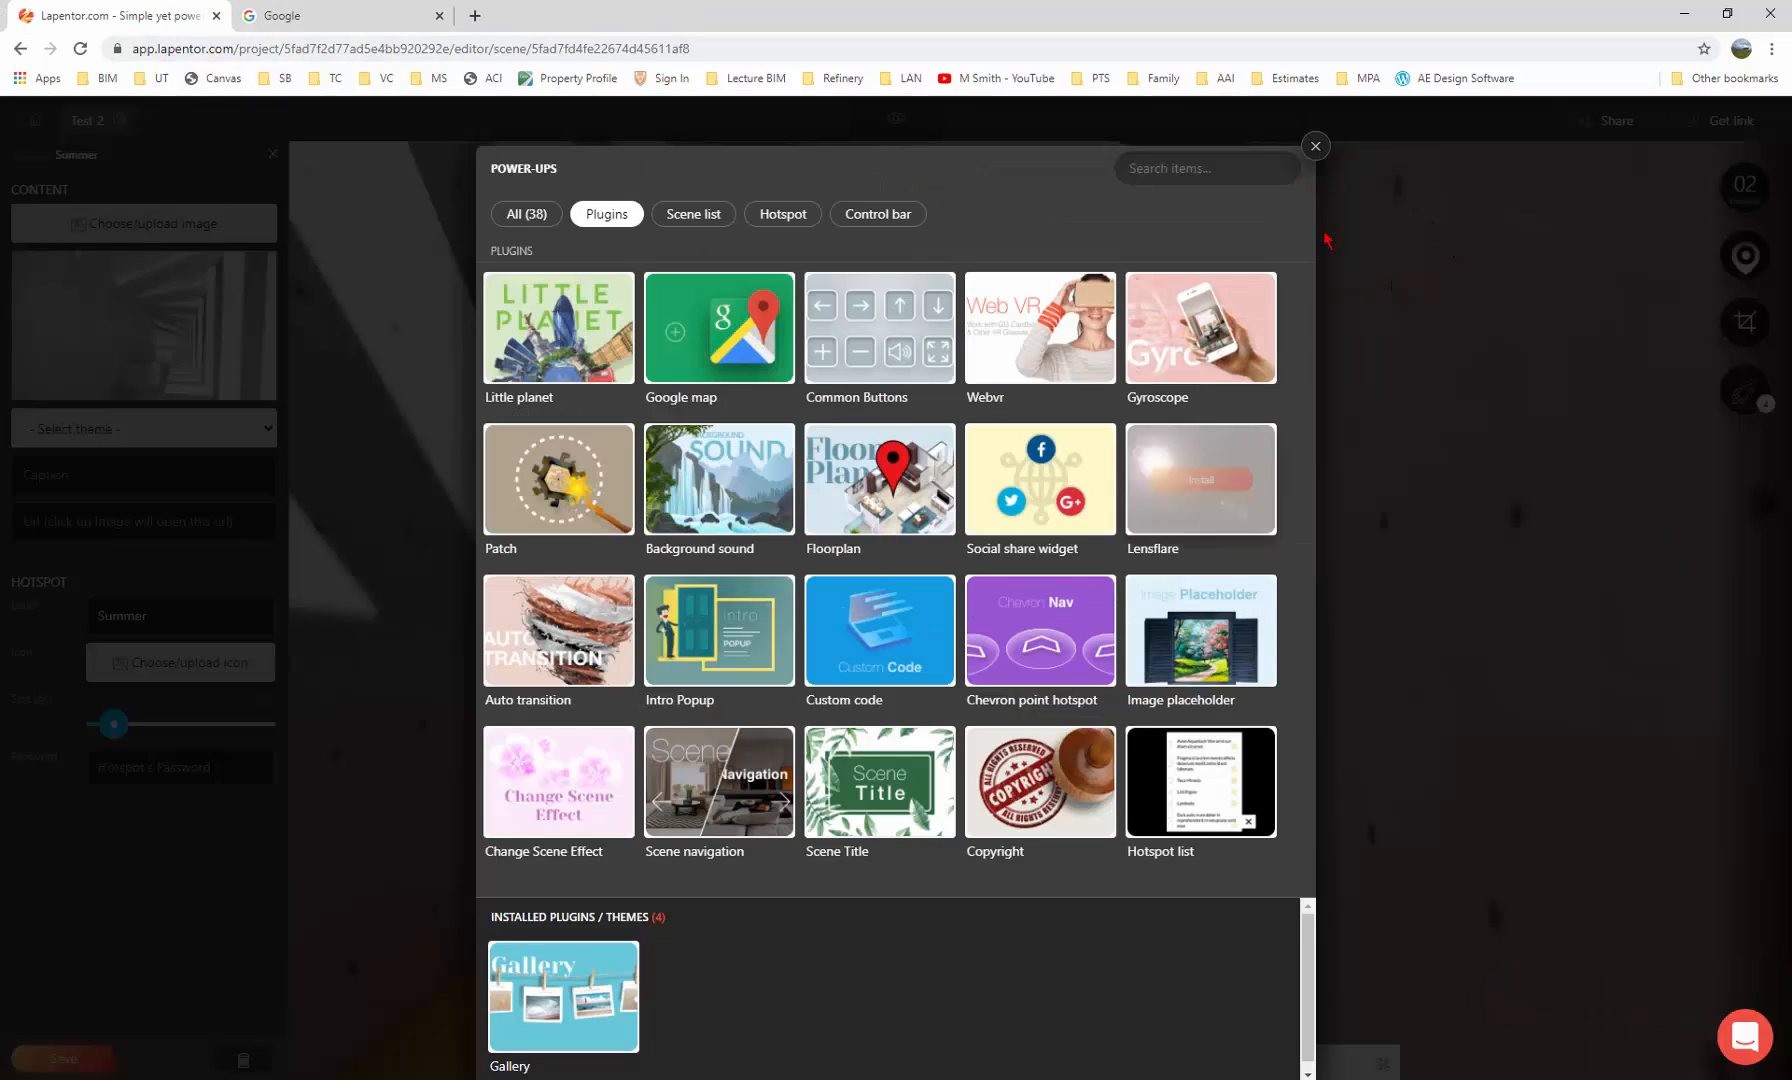
pyautogui.click(1316, 148)
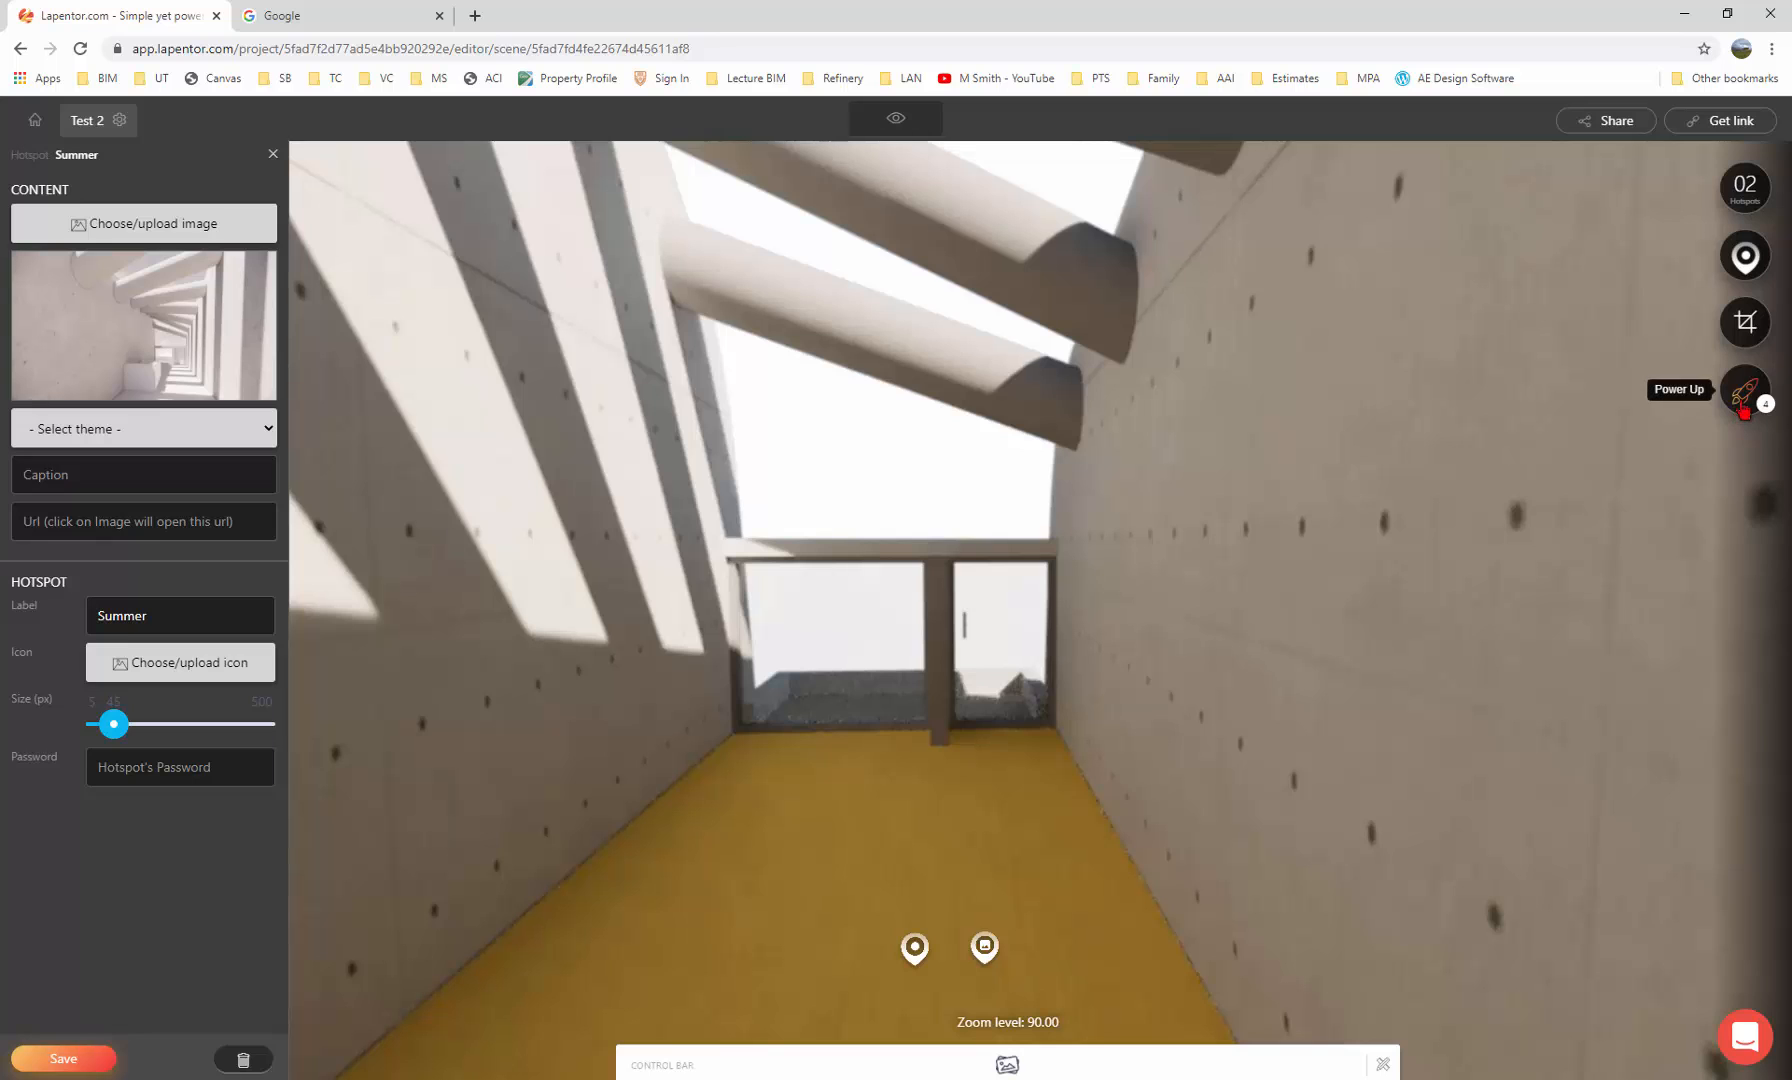
pyautogui.click(1744, 410)
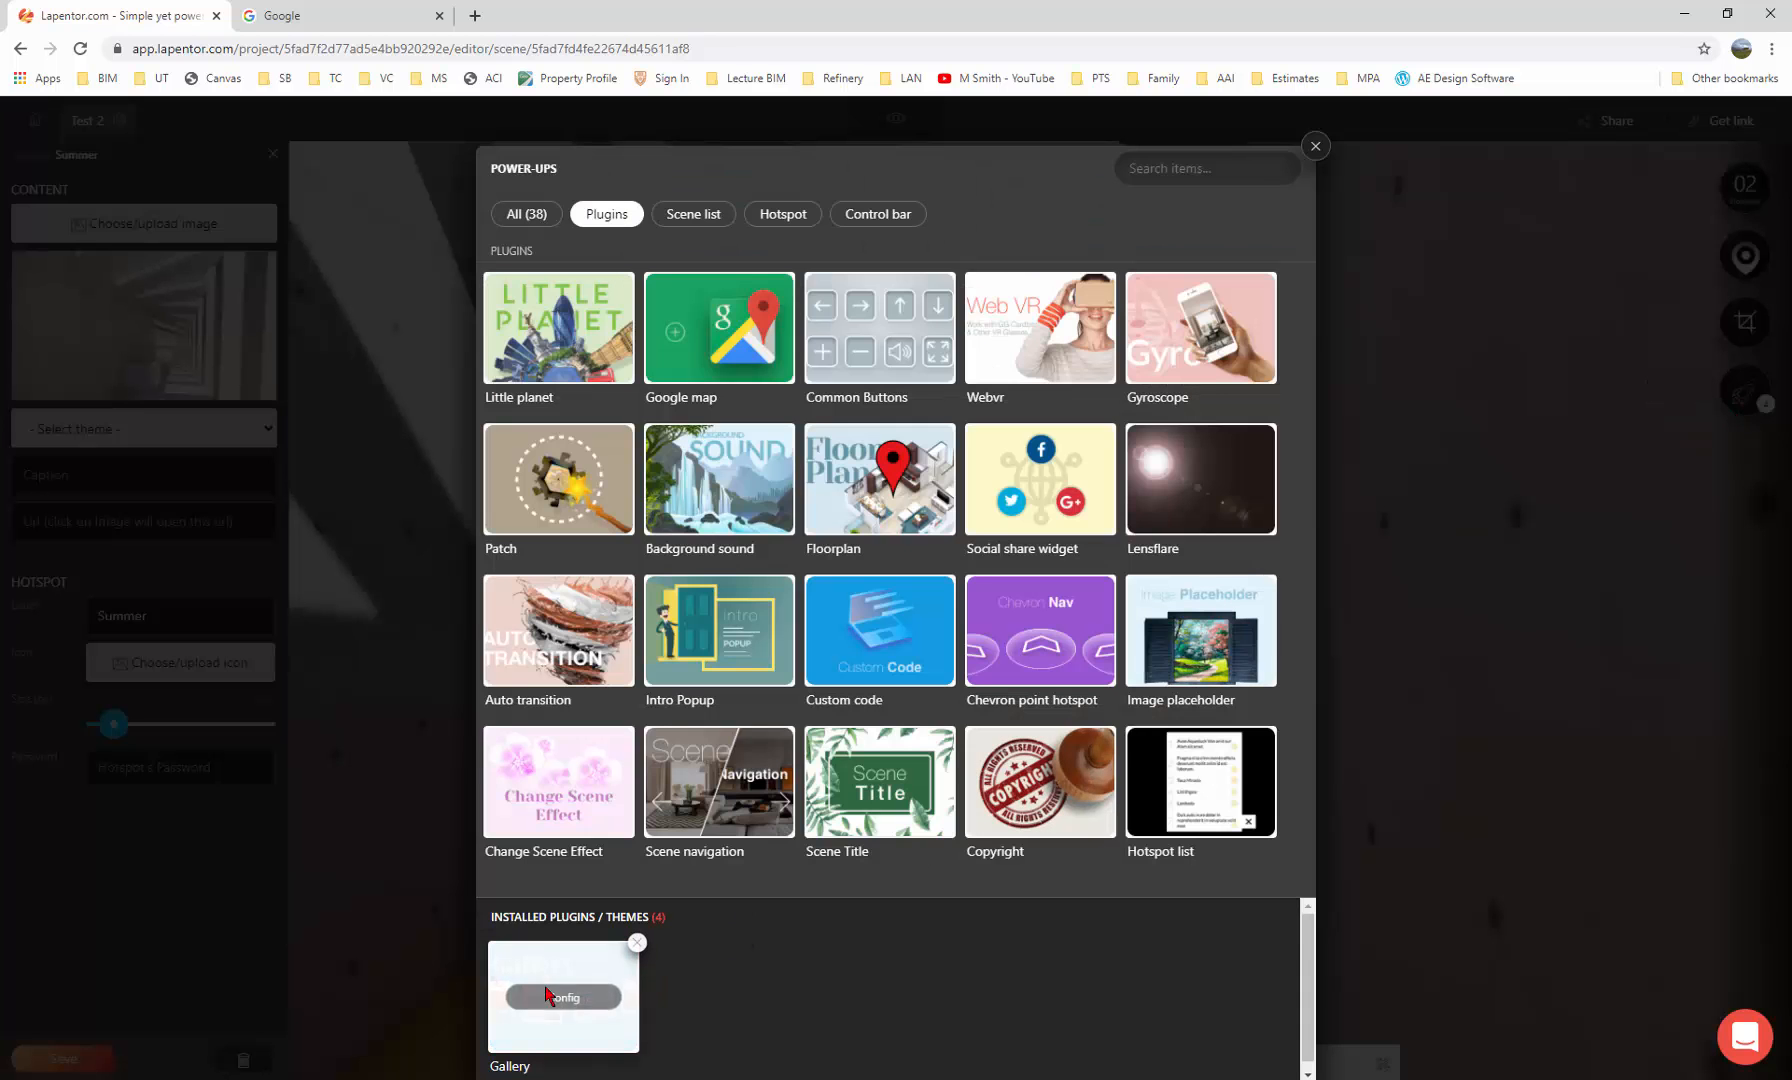
pyautogui.click(556, 1004)
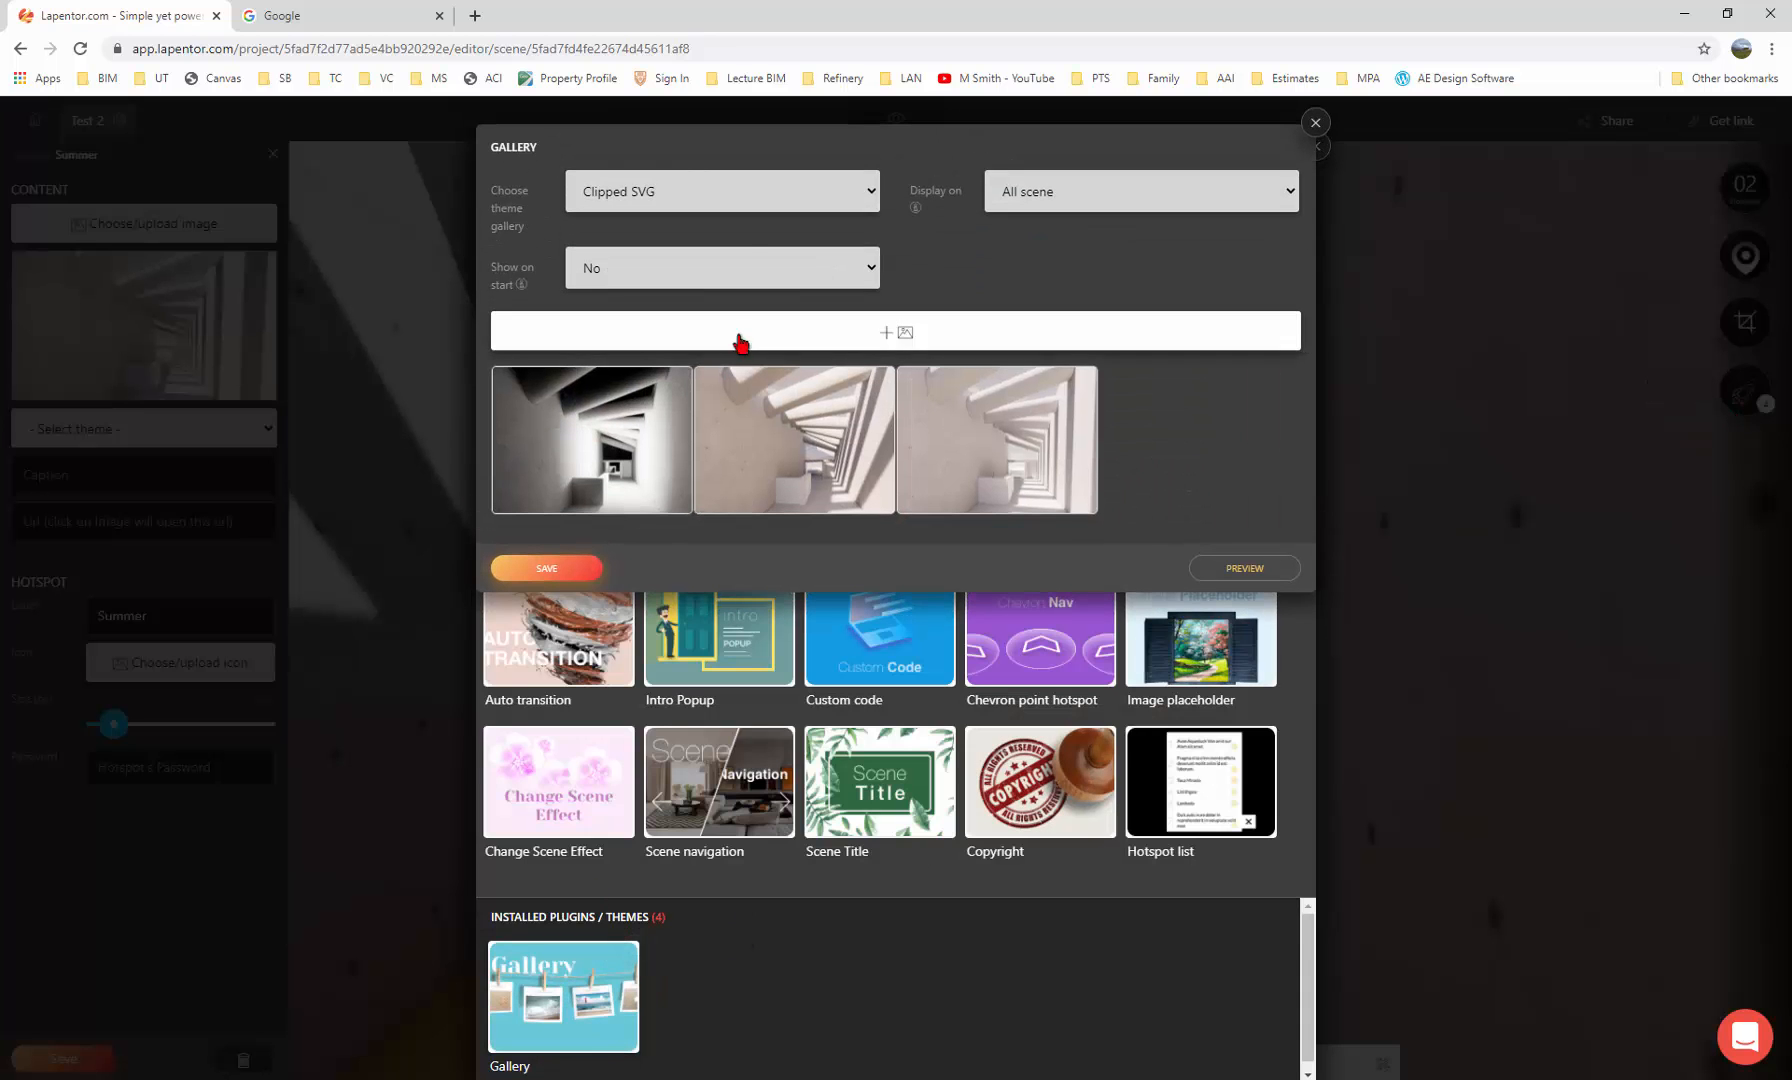
pyautogui.click(746, 205)
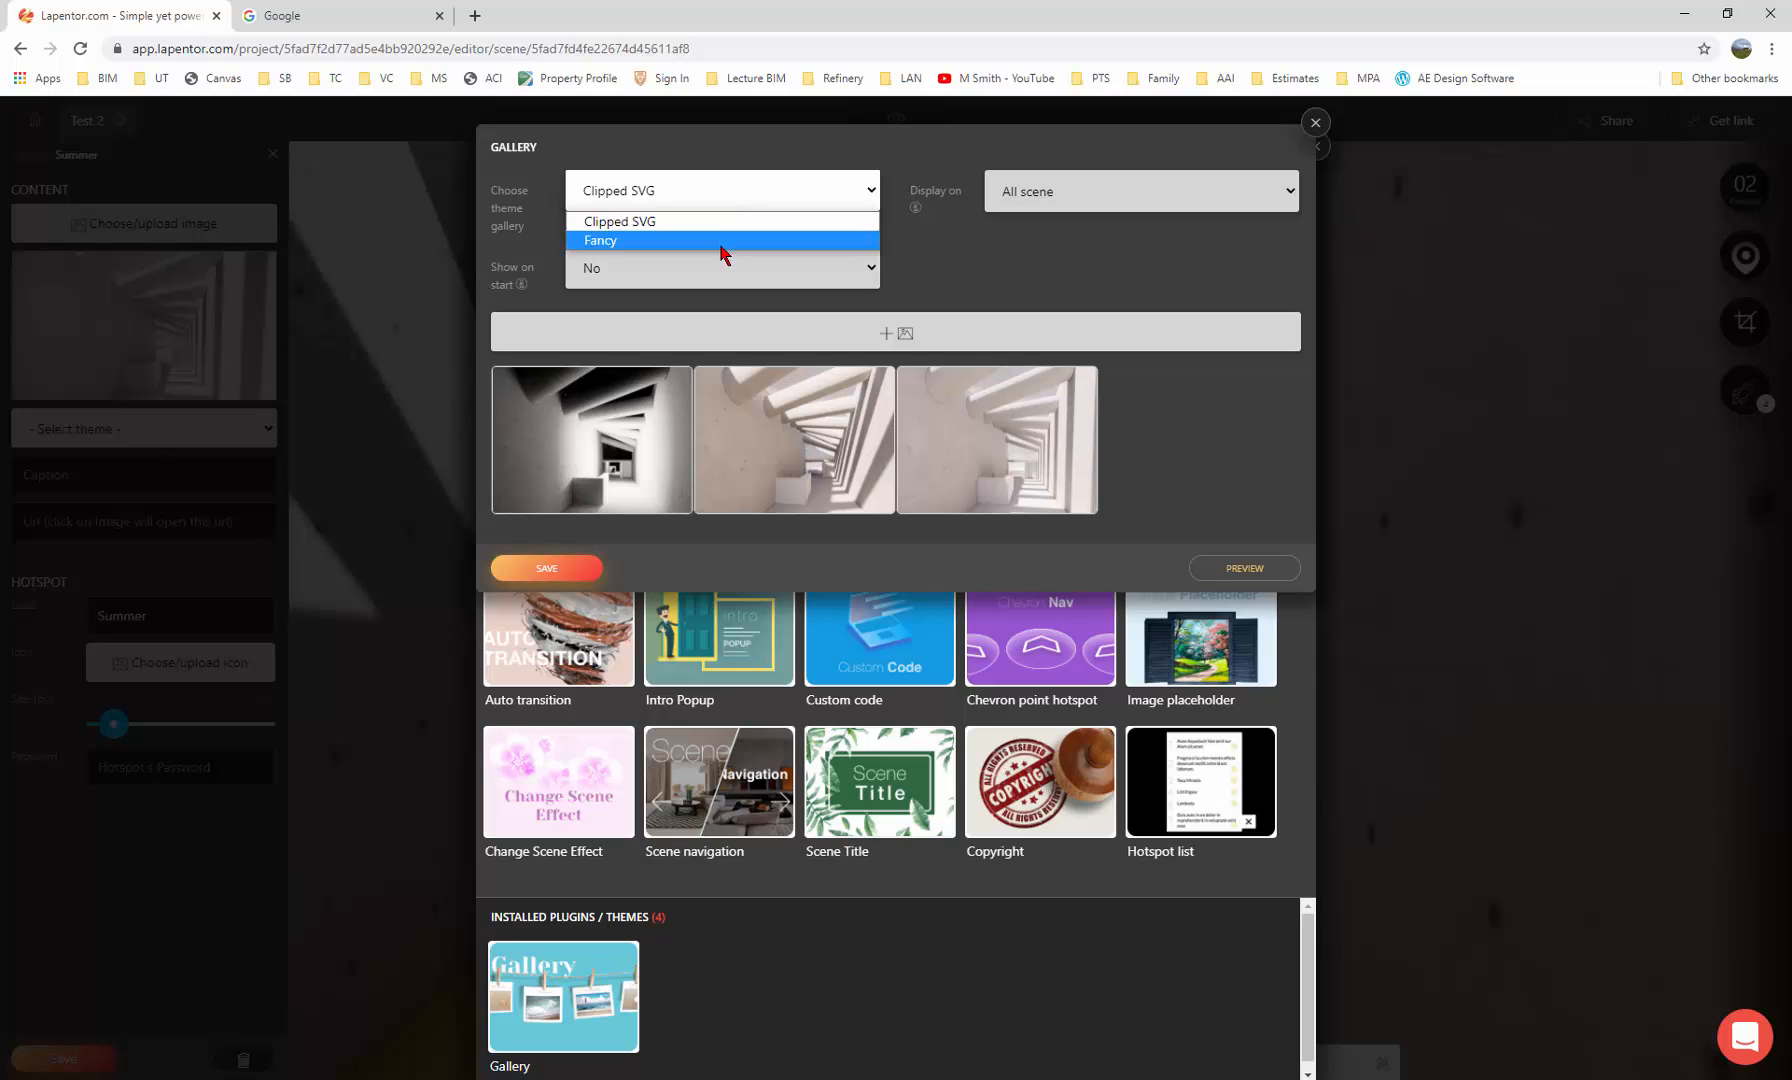
pyautogui.click(720, 242)
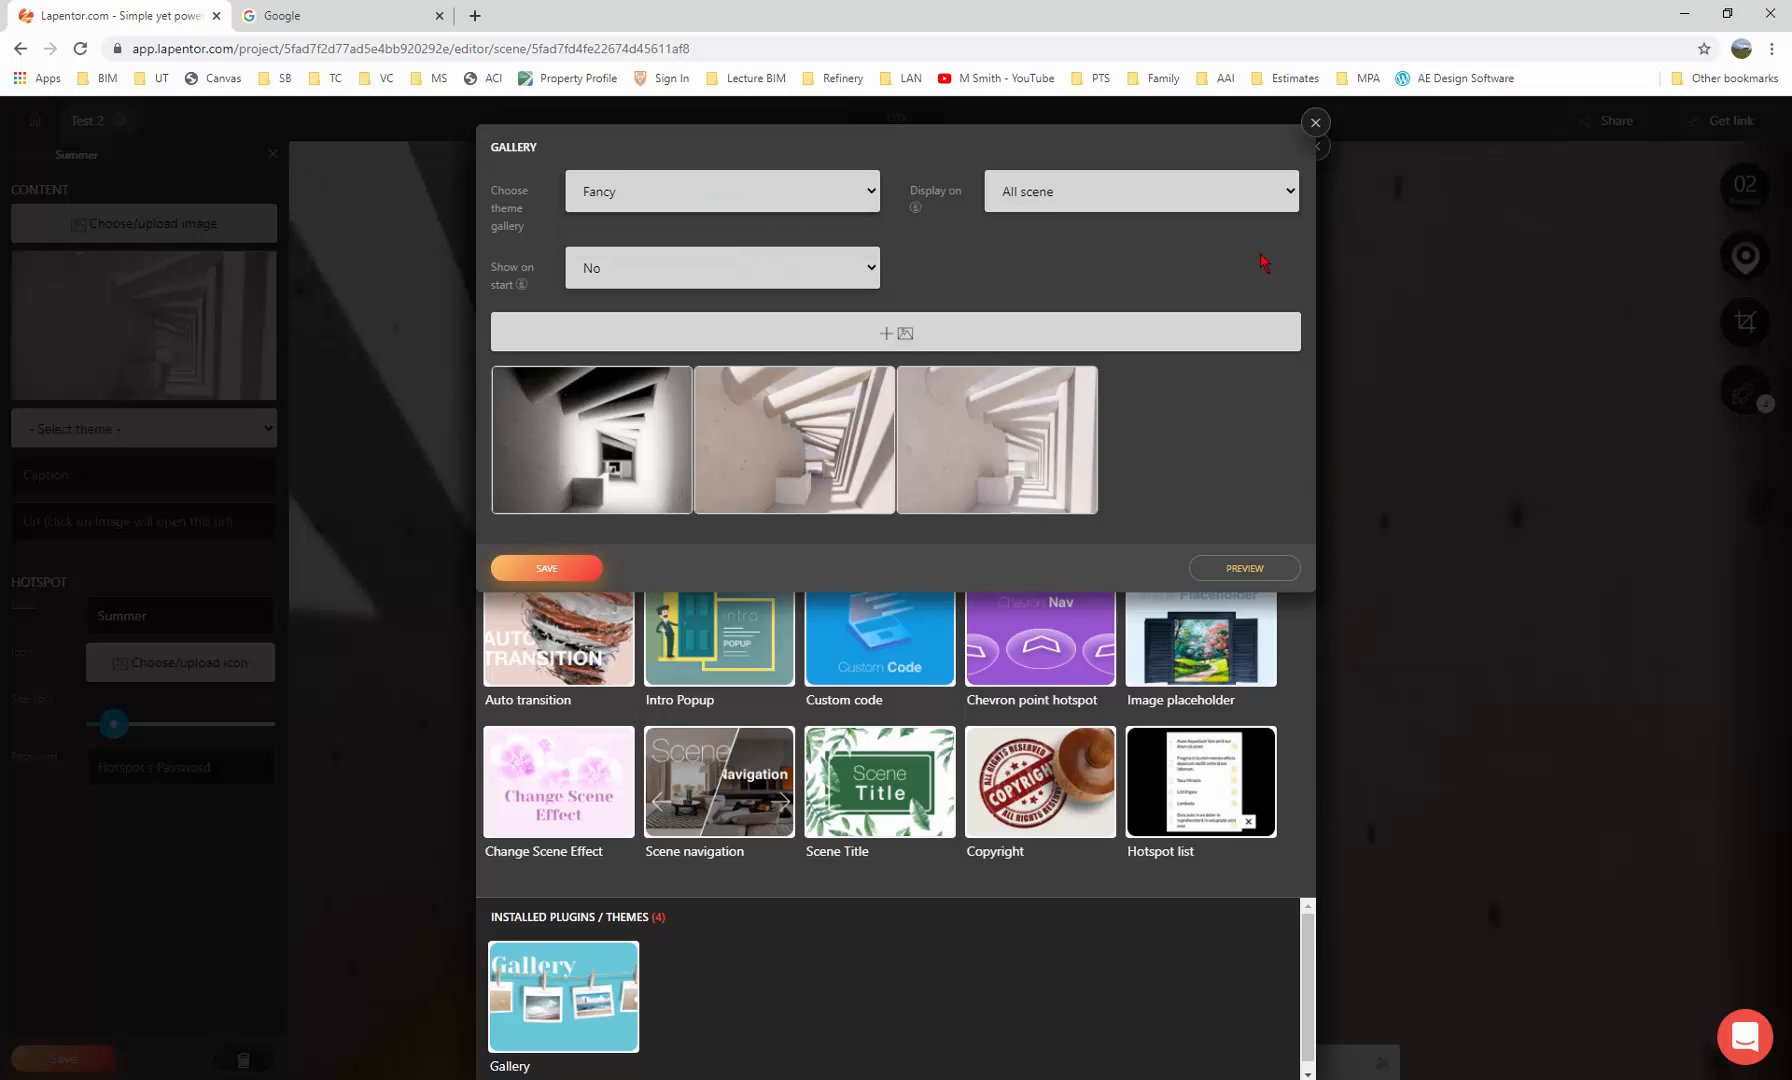
pyautogui.click(585, 570)
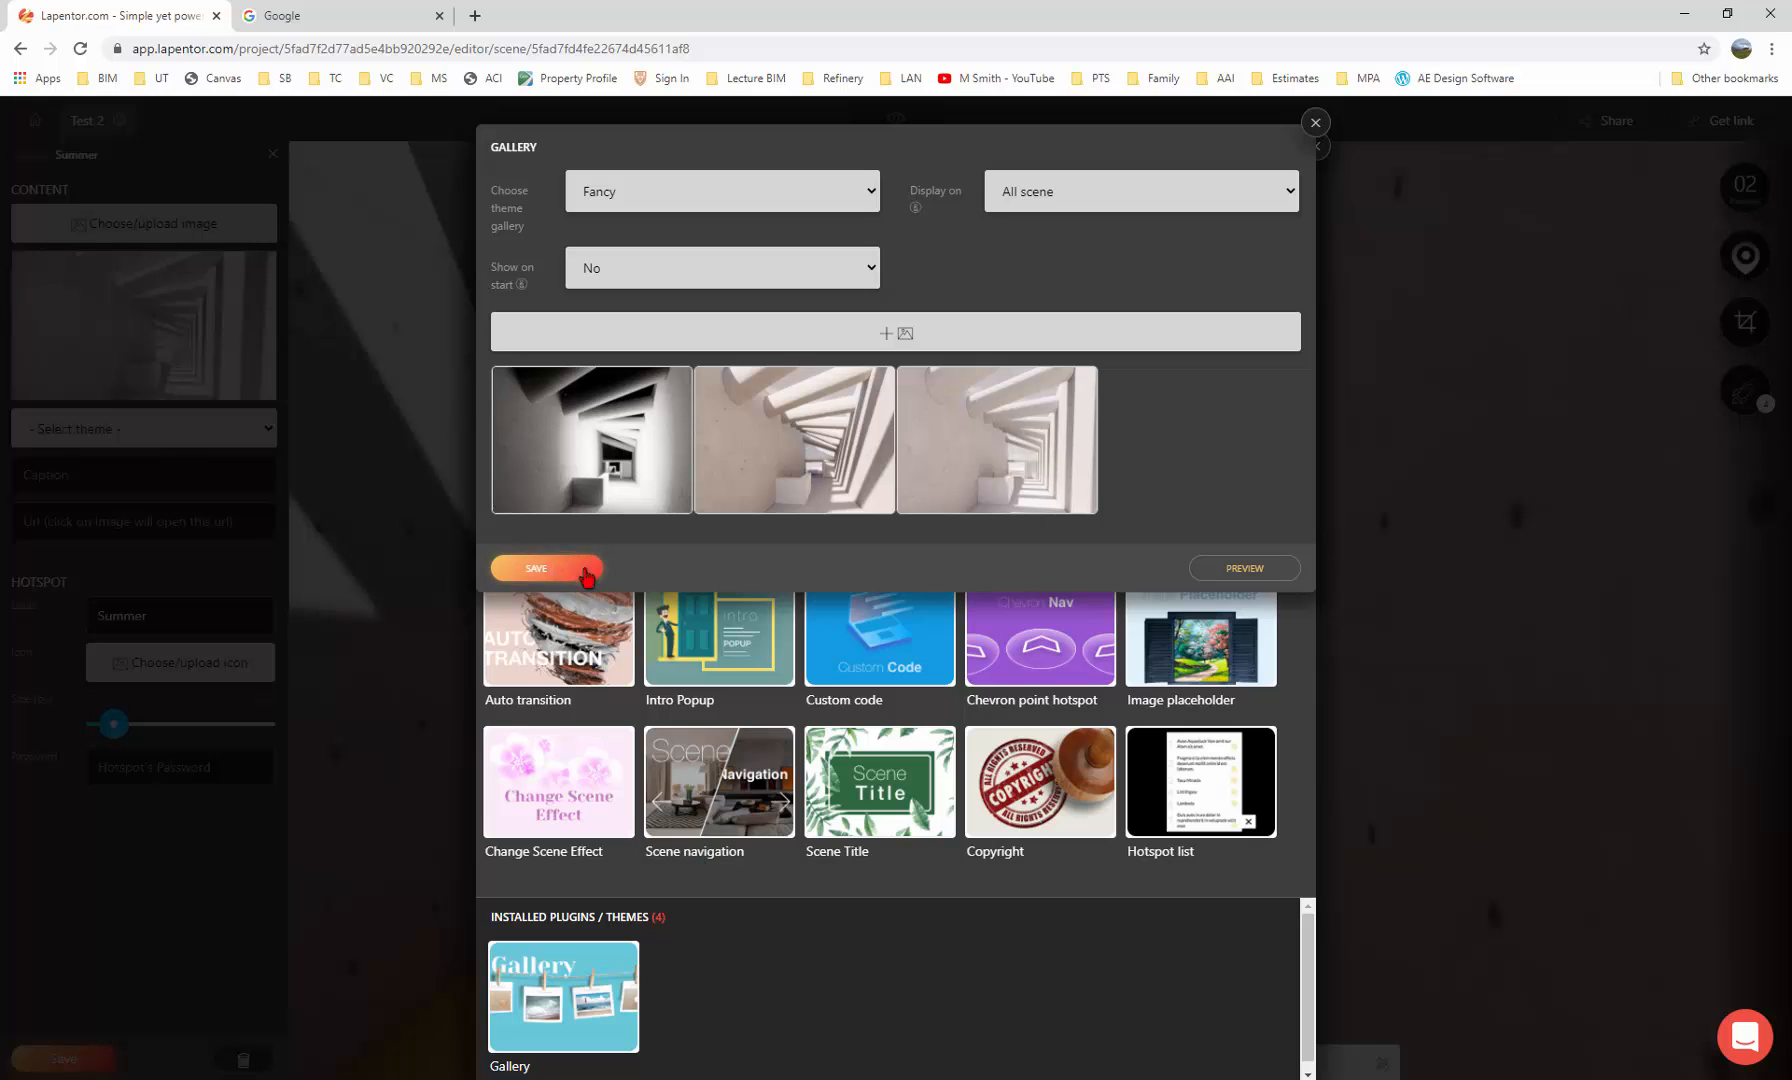
# Preview the tour with the Fancy theme, browse its three gallery images in both directions, and close the gallery
pyautogui.click(1254, 573)
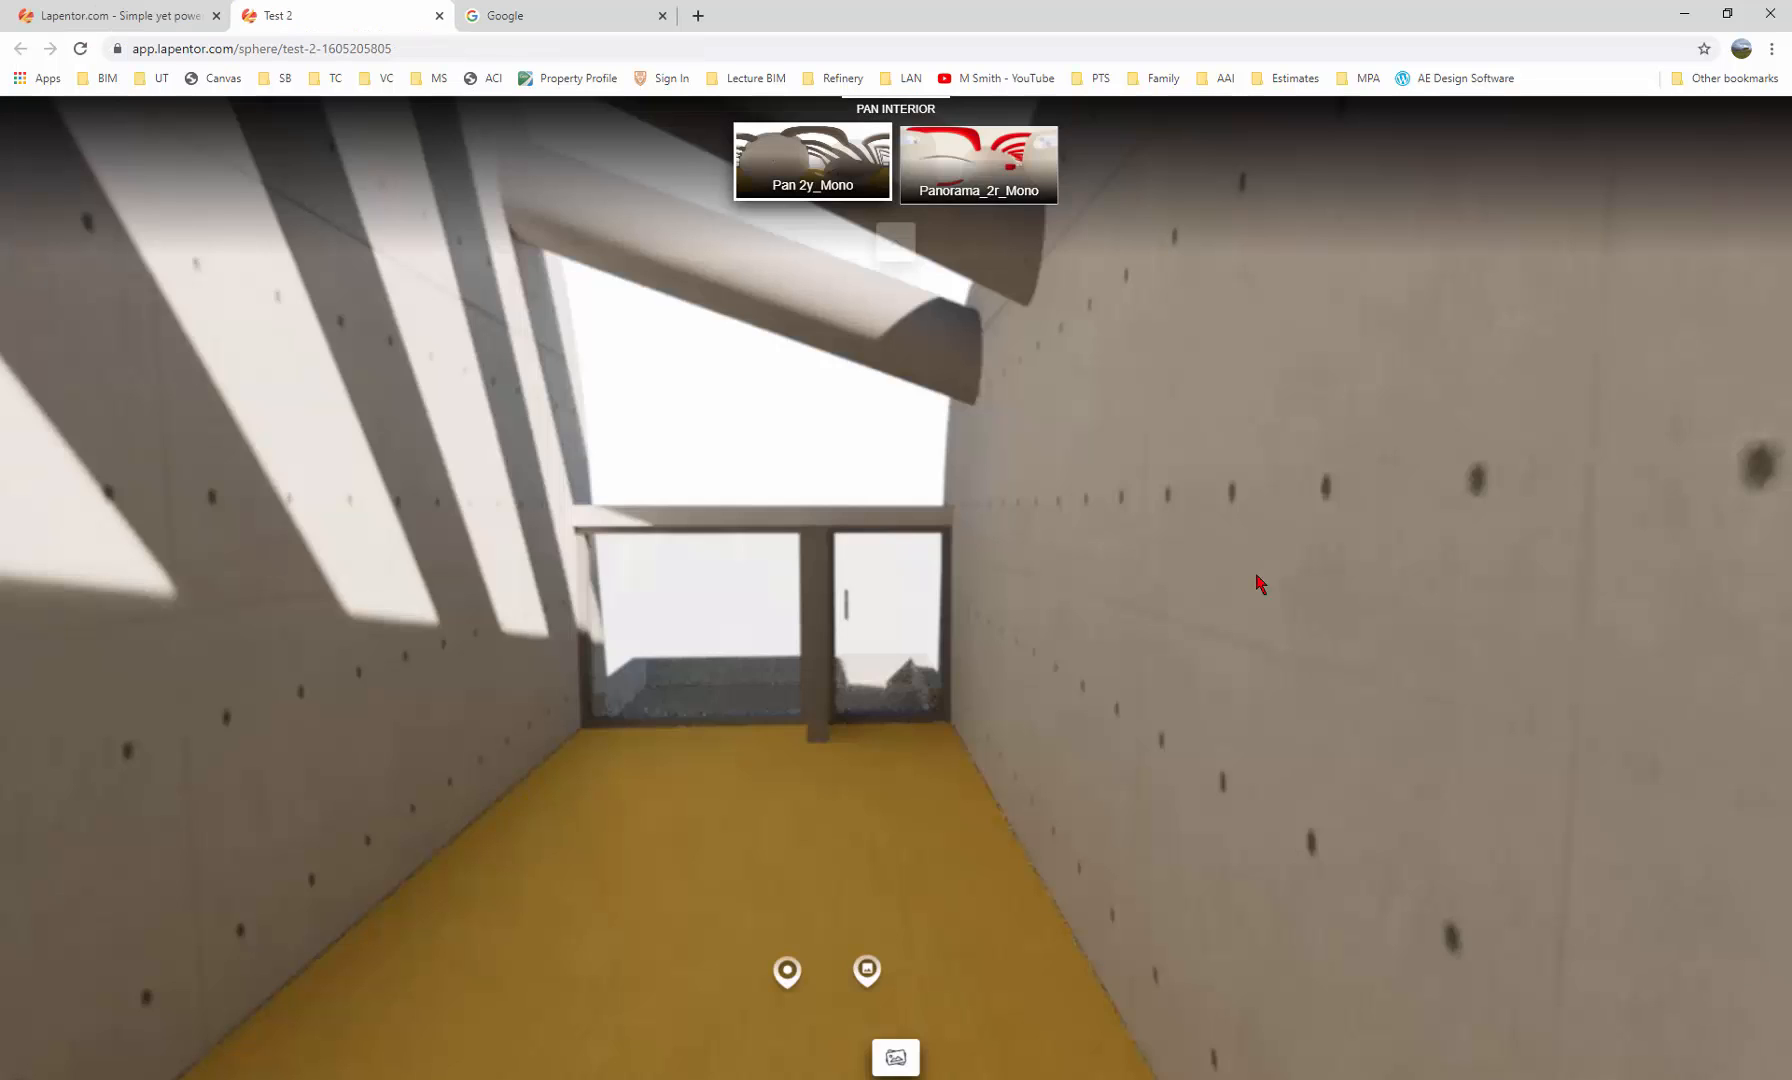
pyautogui.click(897, 1060)
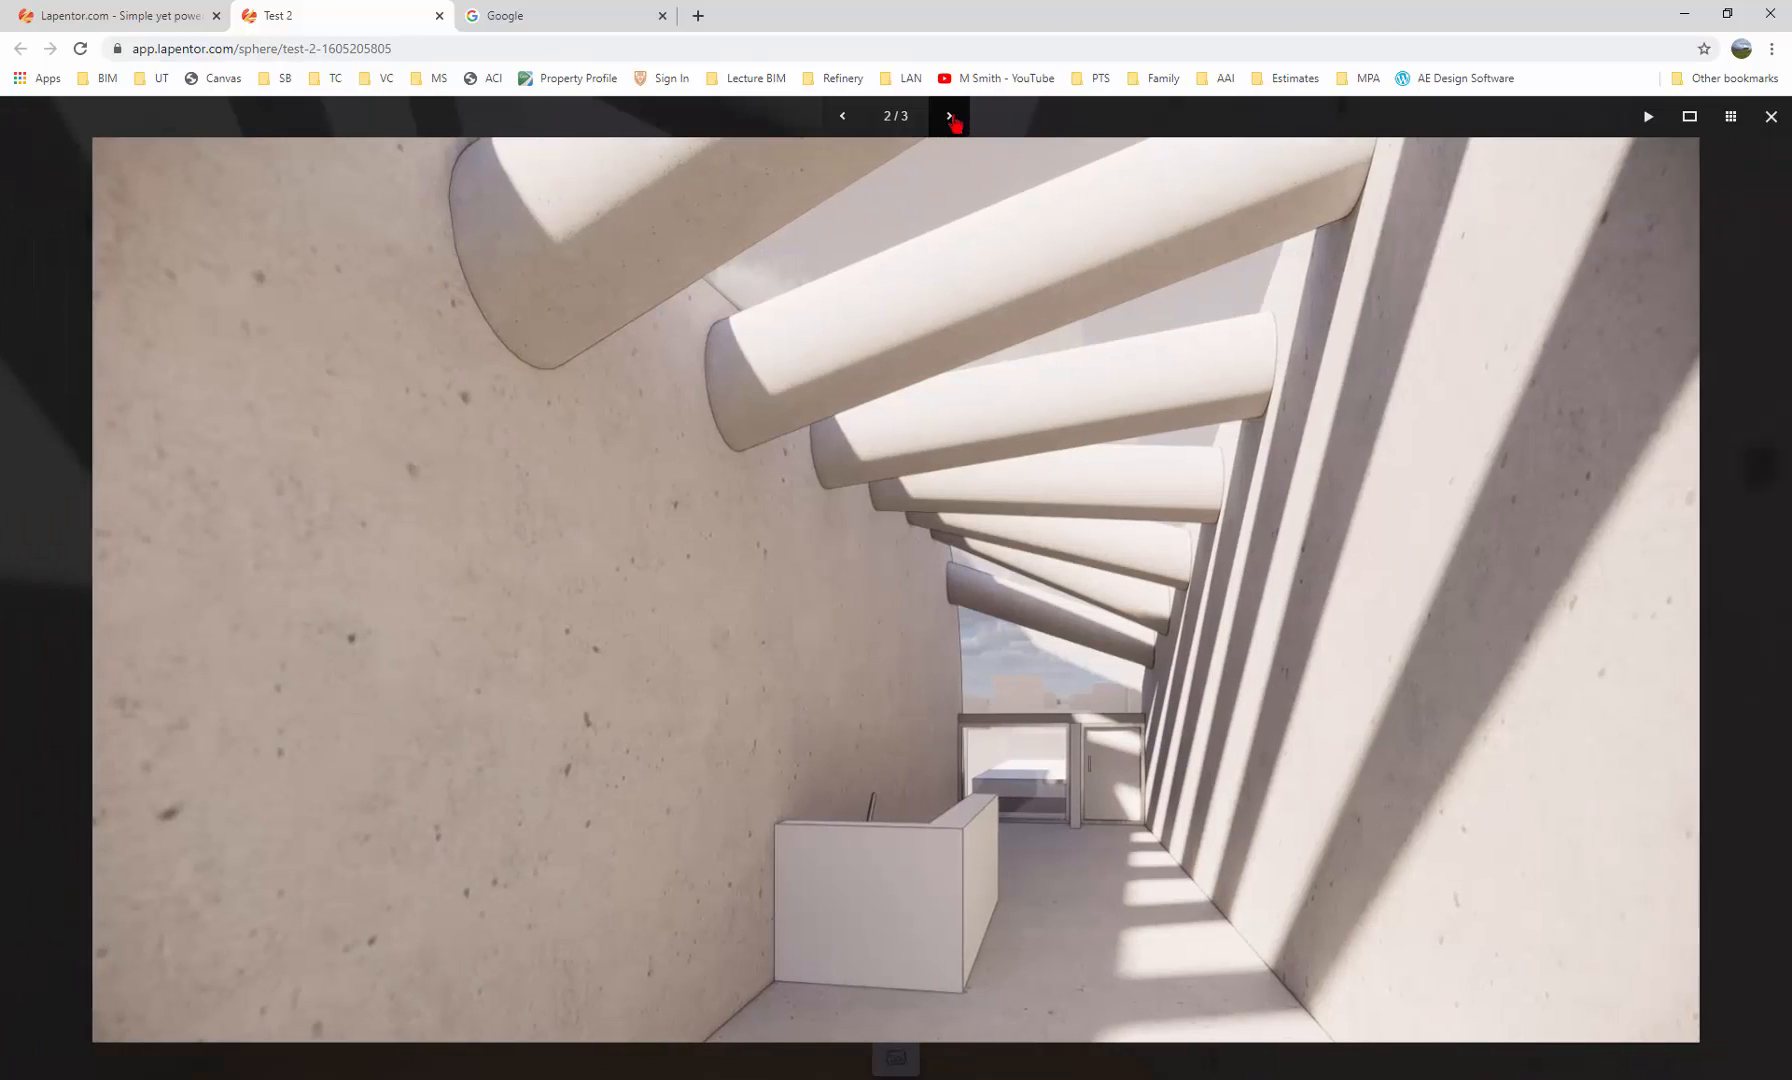
pyautogui.click(953, 120)
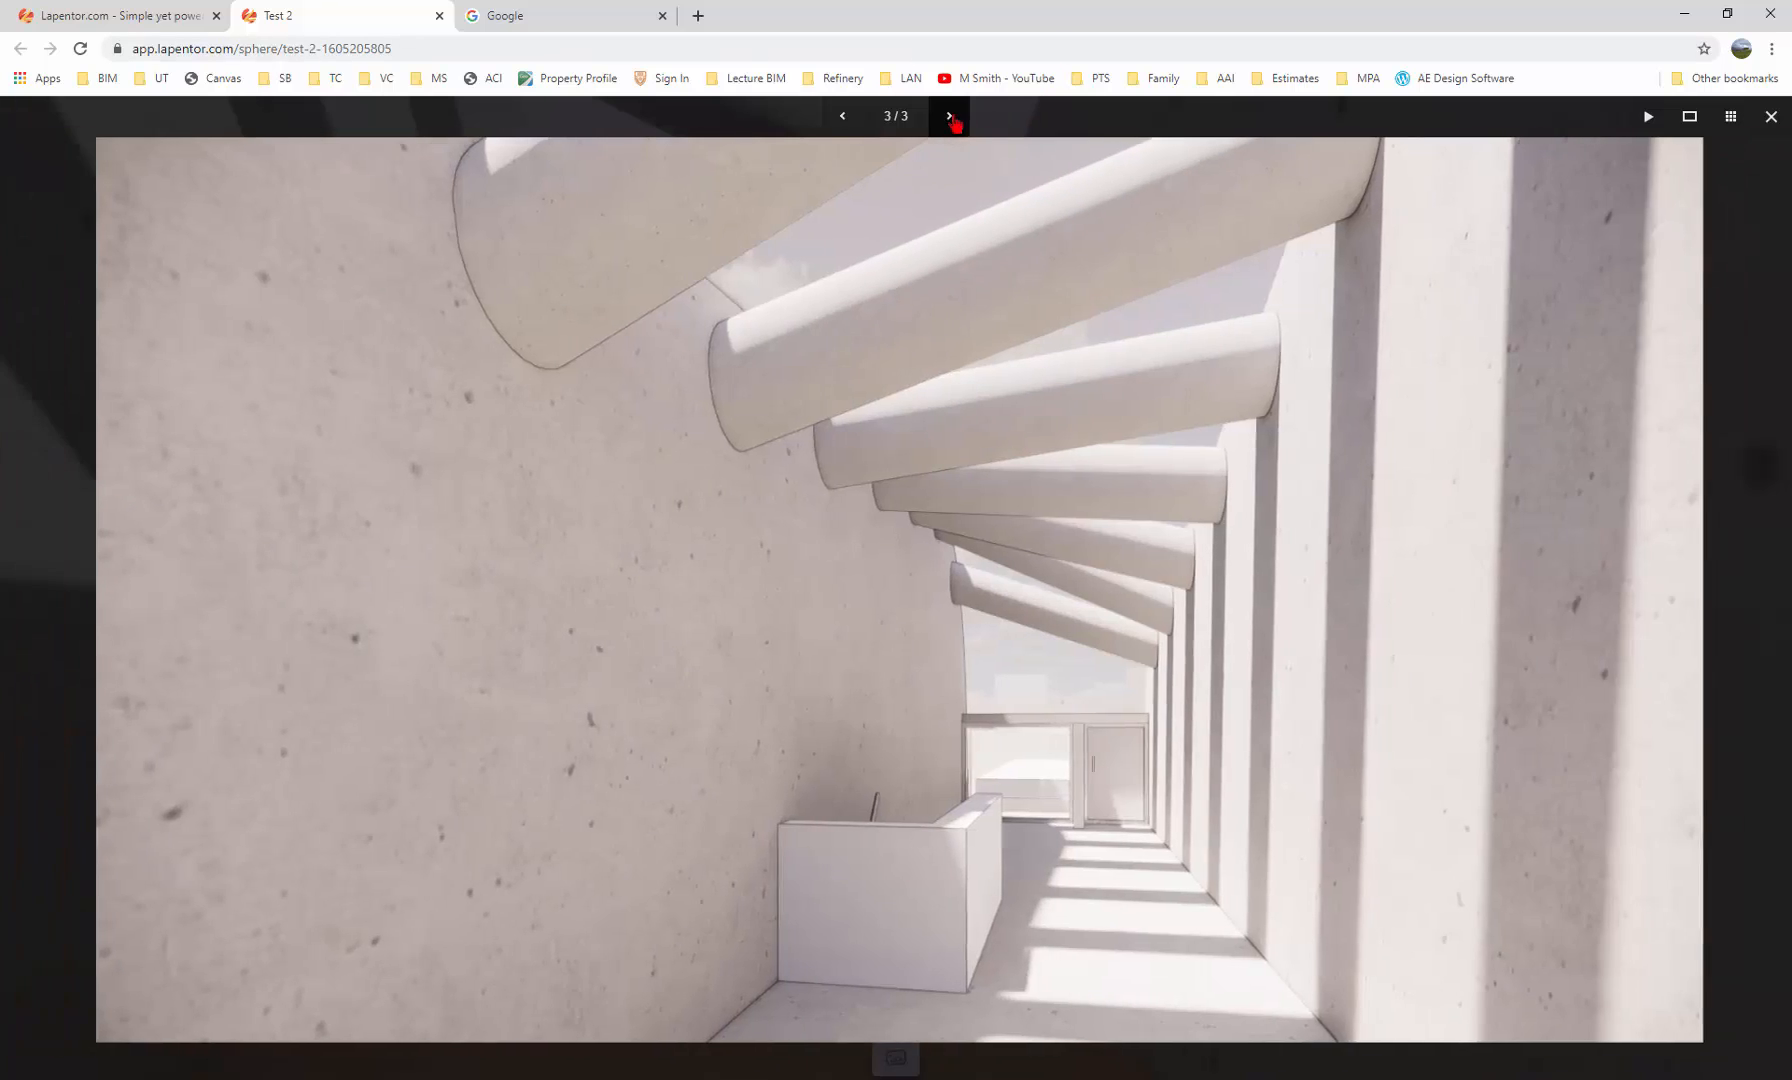
pyautogui.click(843, 120)
pyautogui.click(843, 120)
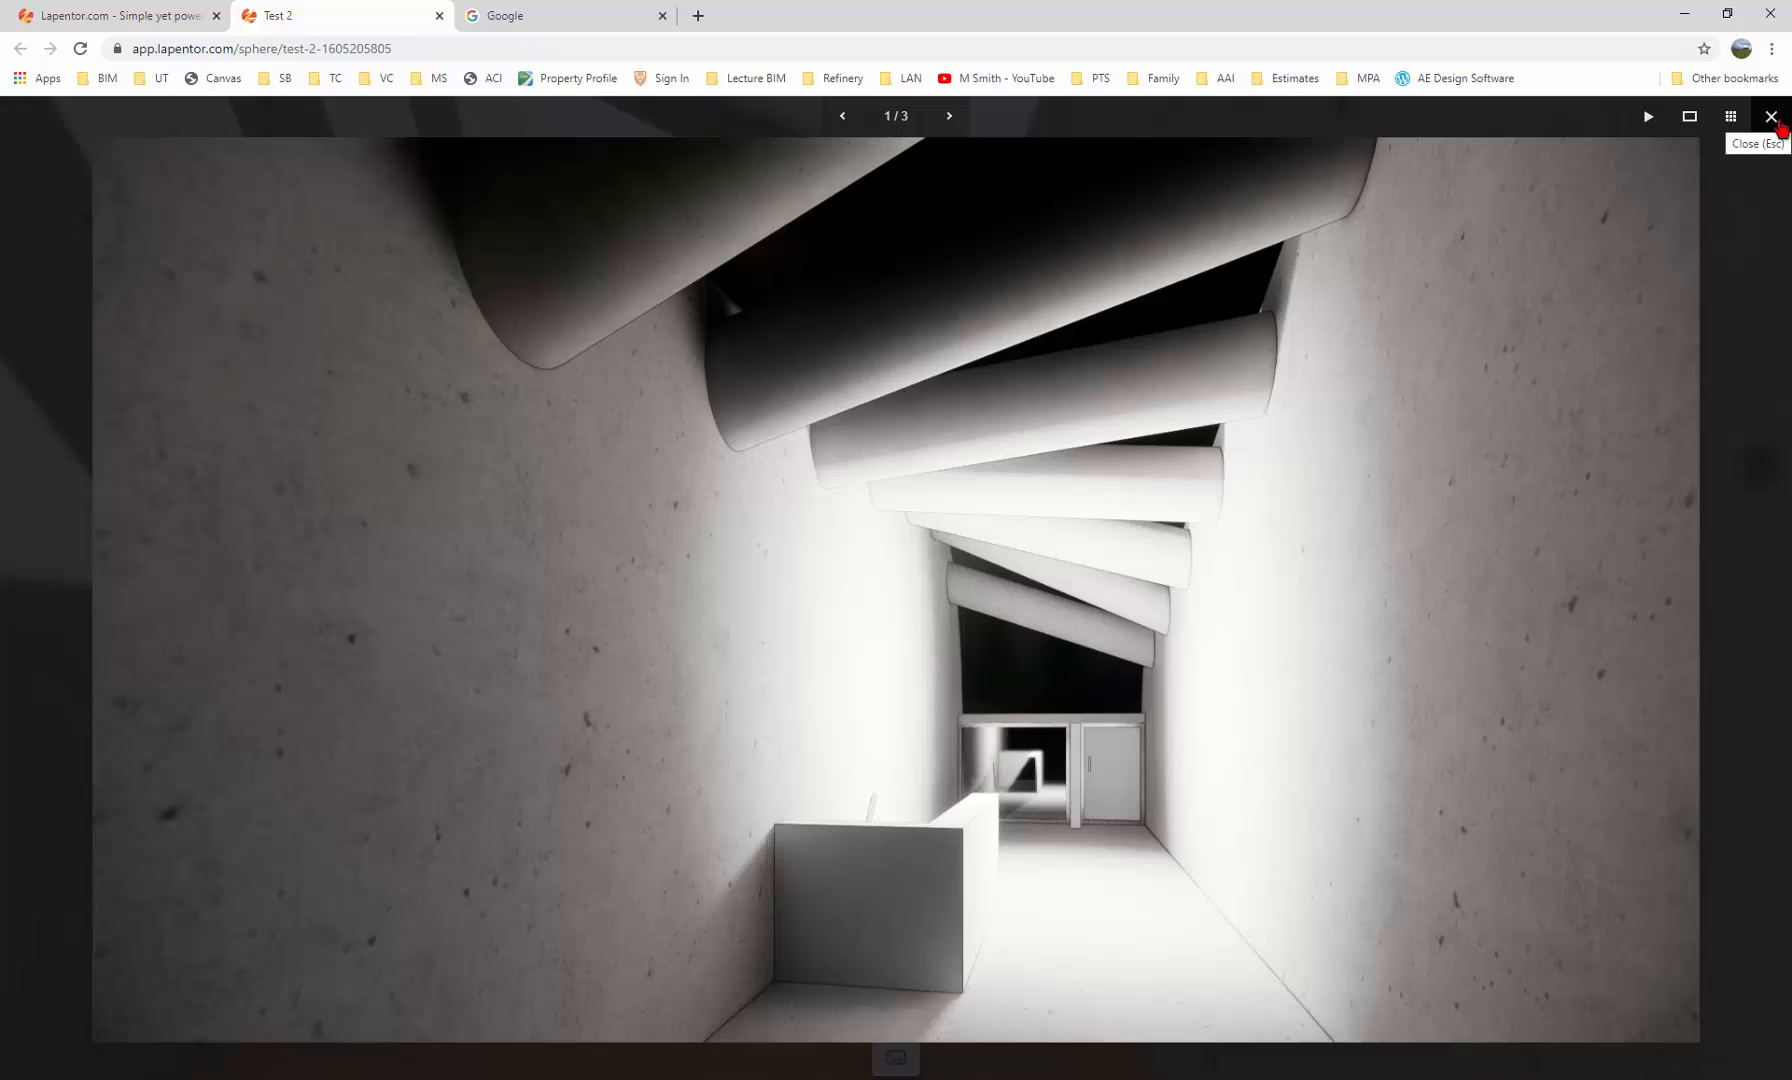
pyautogui.click(1771, 117)
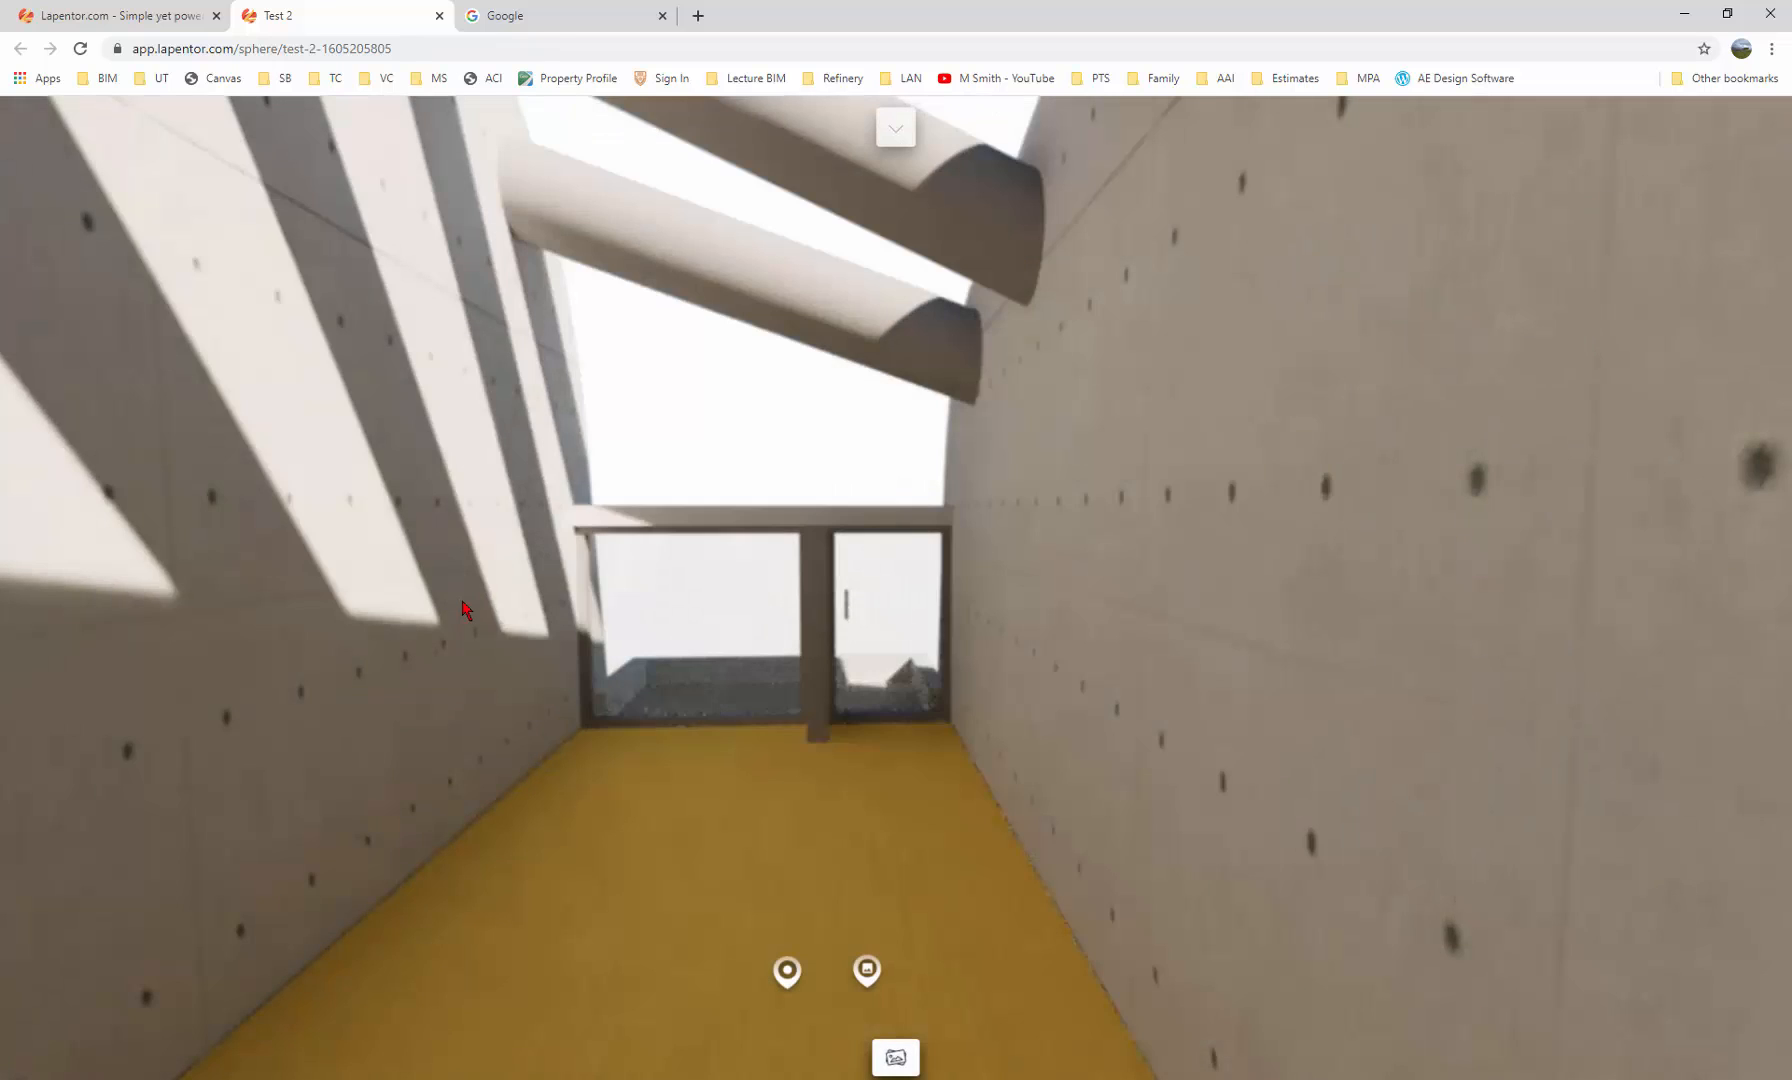